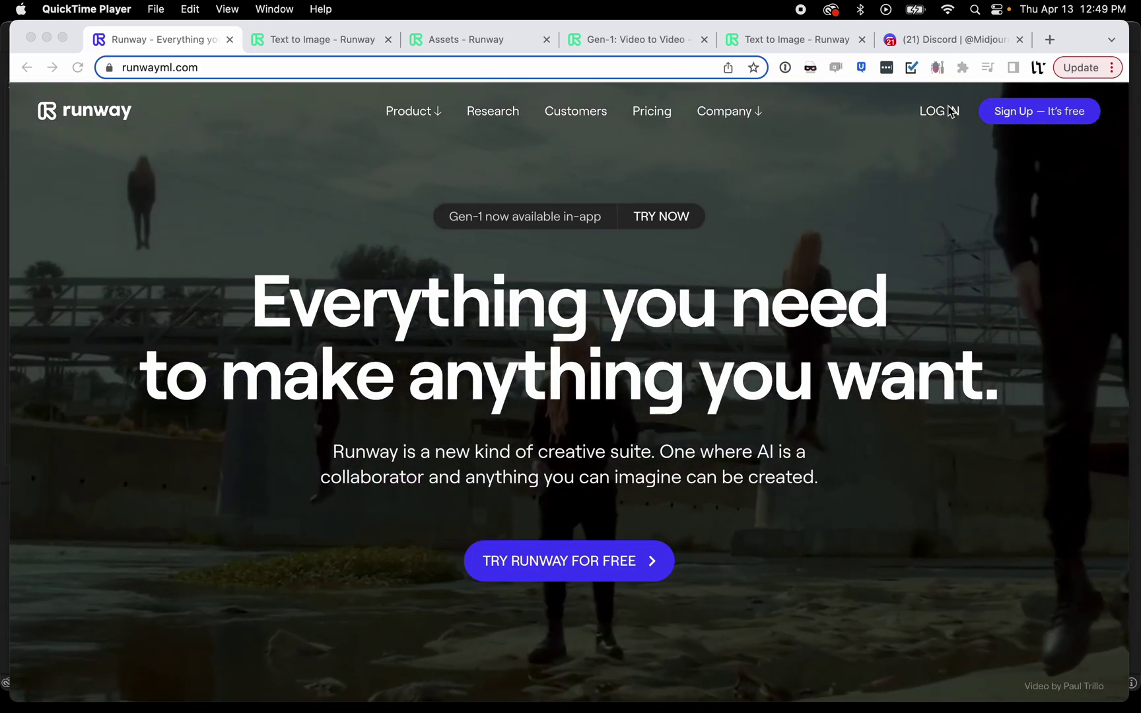
- Log in to Runway and open the Train your own Generator tool from the AI Magic Tools page
{"action": "left_click", "coordinate": [946, 111]}
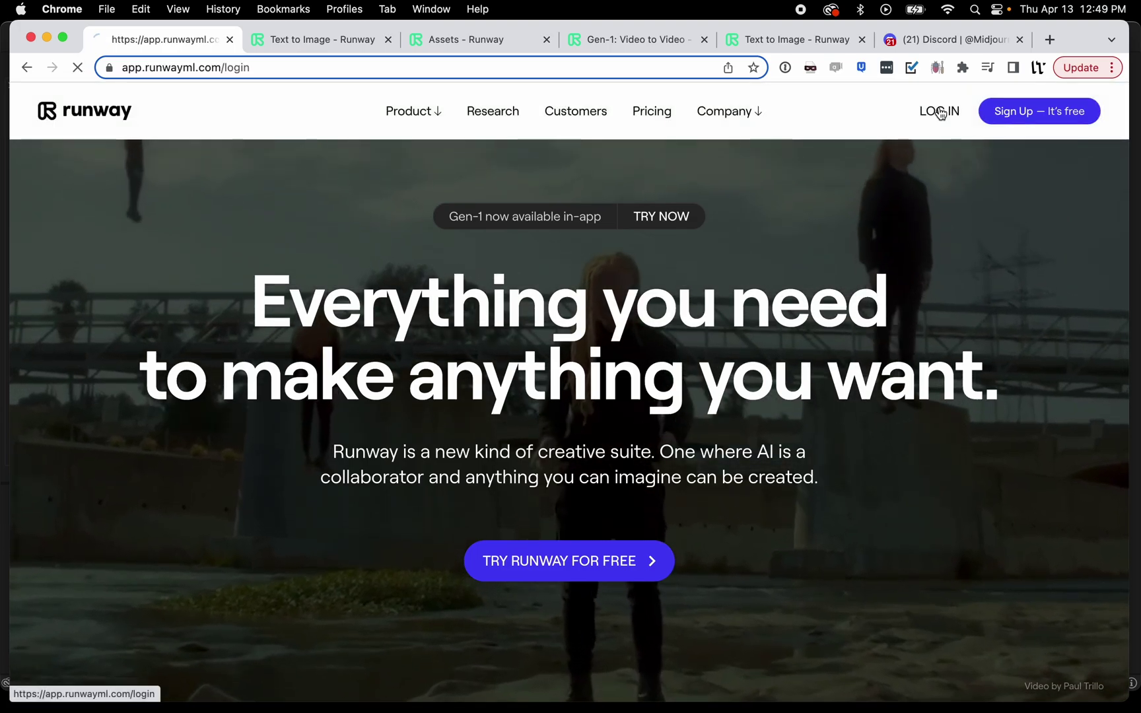
{"action": "left_click", "coordinate": [941, 113]}
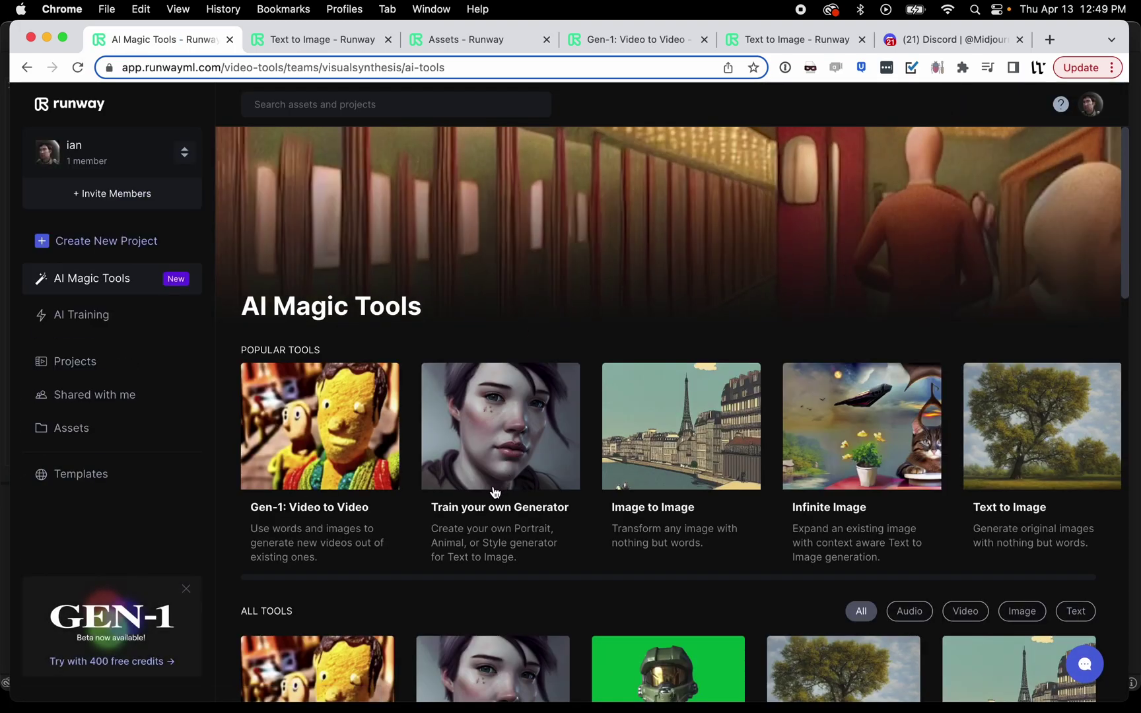
{"action": "scroll", "coordinate": [485, 543], "scroll_direction": "down", "scroll_amount": 4}
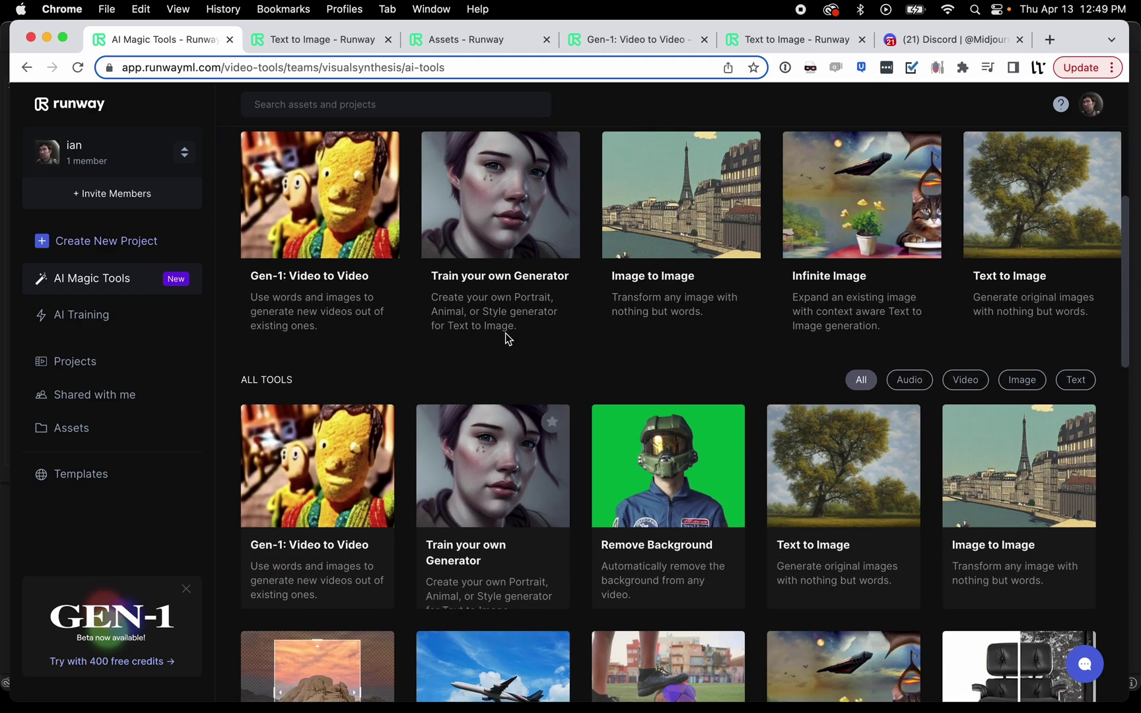
{"action": "scroll", "coordinate": [521, 262], "scroll_direction": "up", "scroll_amount": 3}
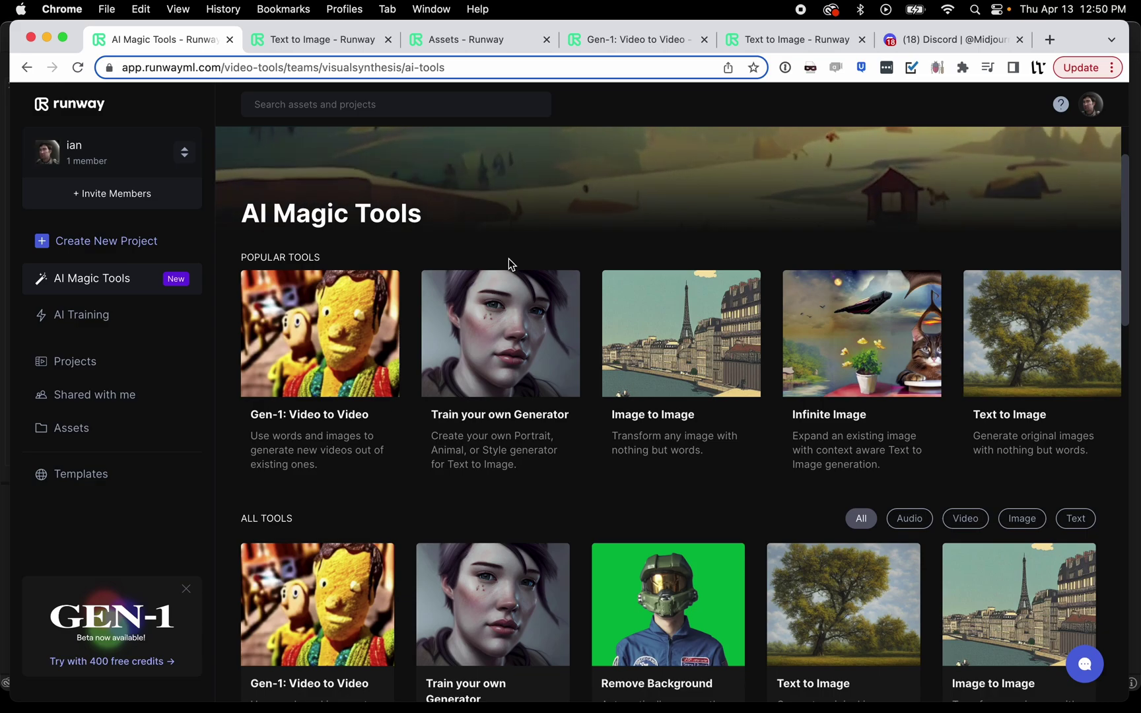
{"action": "left_click", "coordinate": [499, 350]}
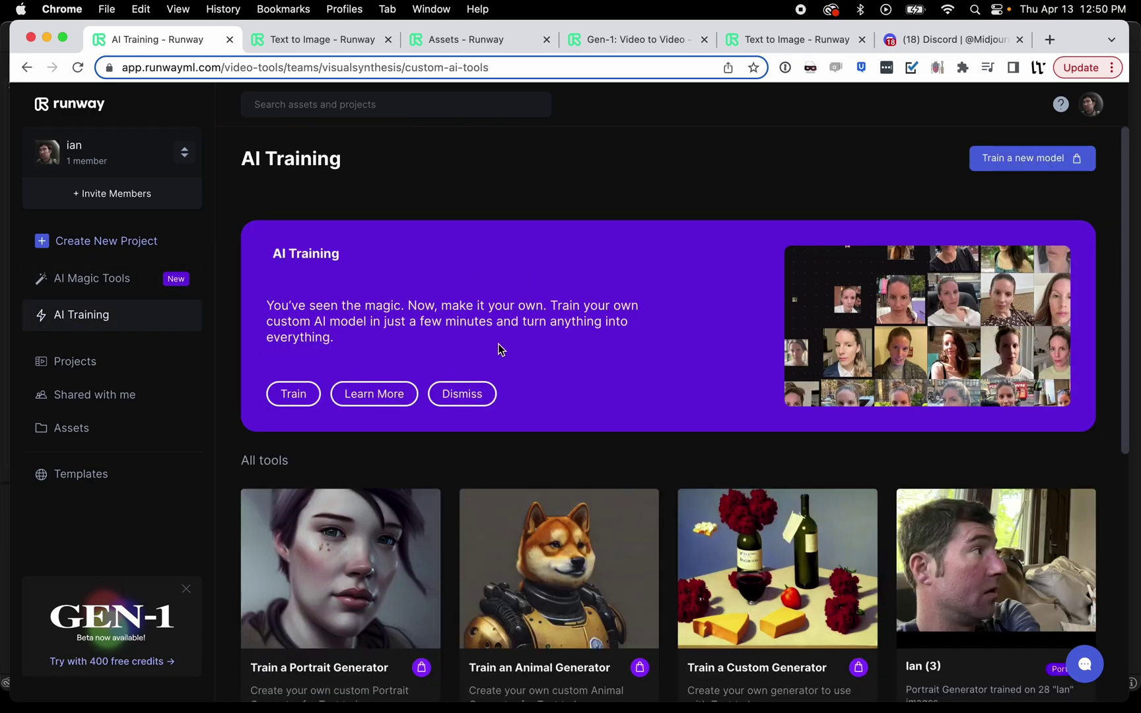
- Look over the portrait, animal and custom generator options and the already trained portrait models on the AI Training page
{"action": "scroll", "coordinate": [507, 327], "scroll_direction": "down", "scroll_amount": 2}
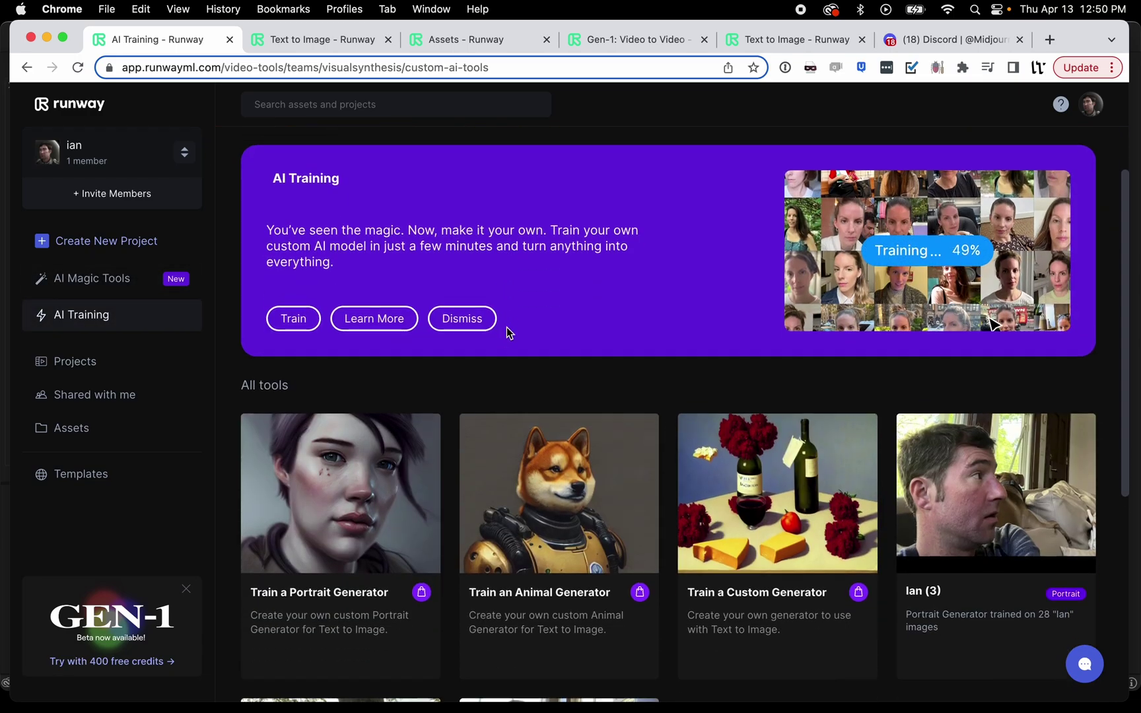
{"action": "scroll", "coordinate": [506, 327], "scroll_direction": "down", "scroll_amount": 1}
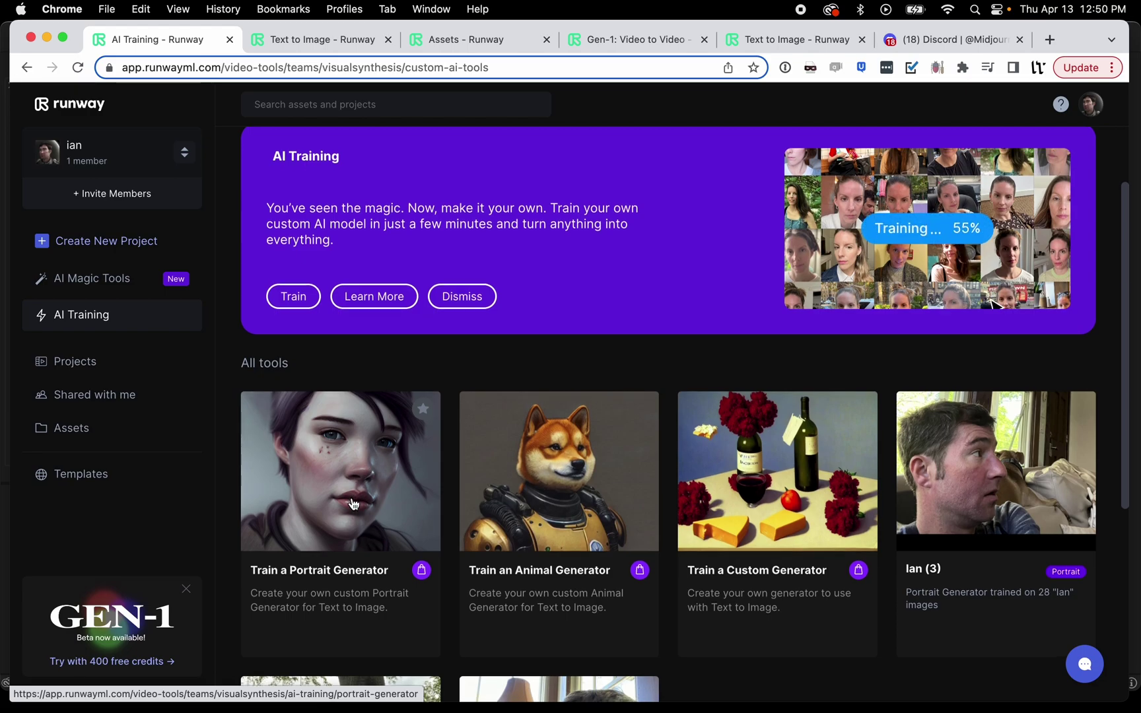
{"action": "scroll", "coordinate": [353, 505], "scroll_direction": "down", "scroll_amount": 1}
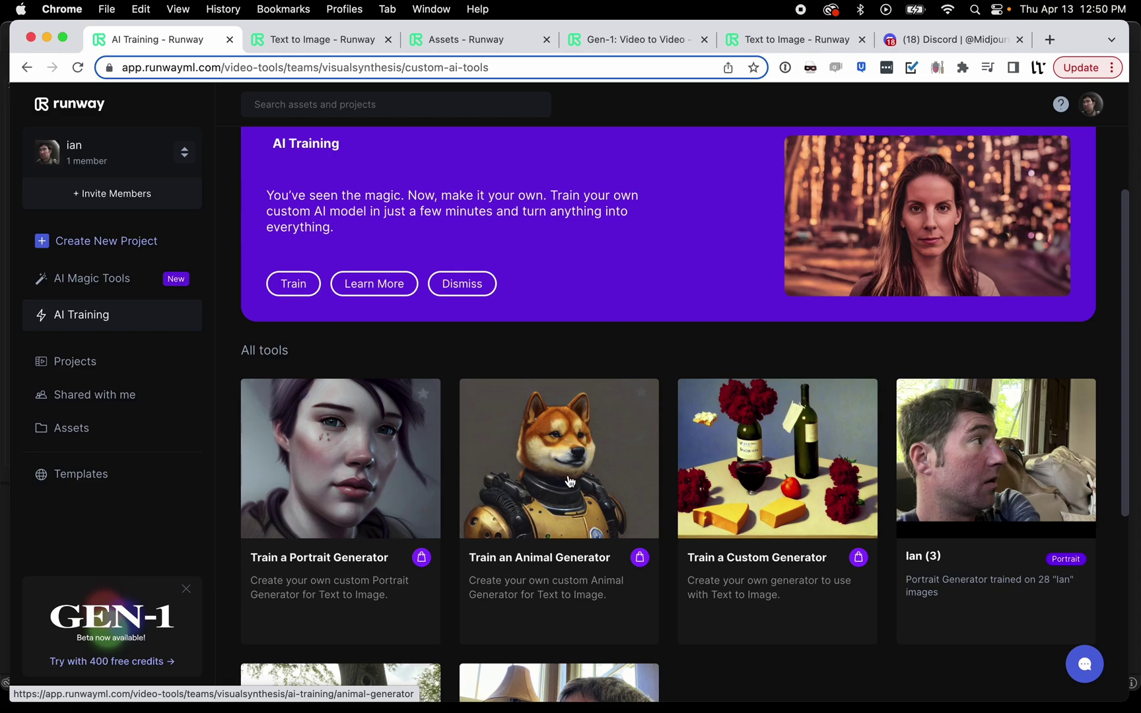
{"action": "scroll", "coordinate": [386, 470], "scroll_direction": "down", "scroll_amount": 3}
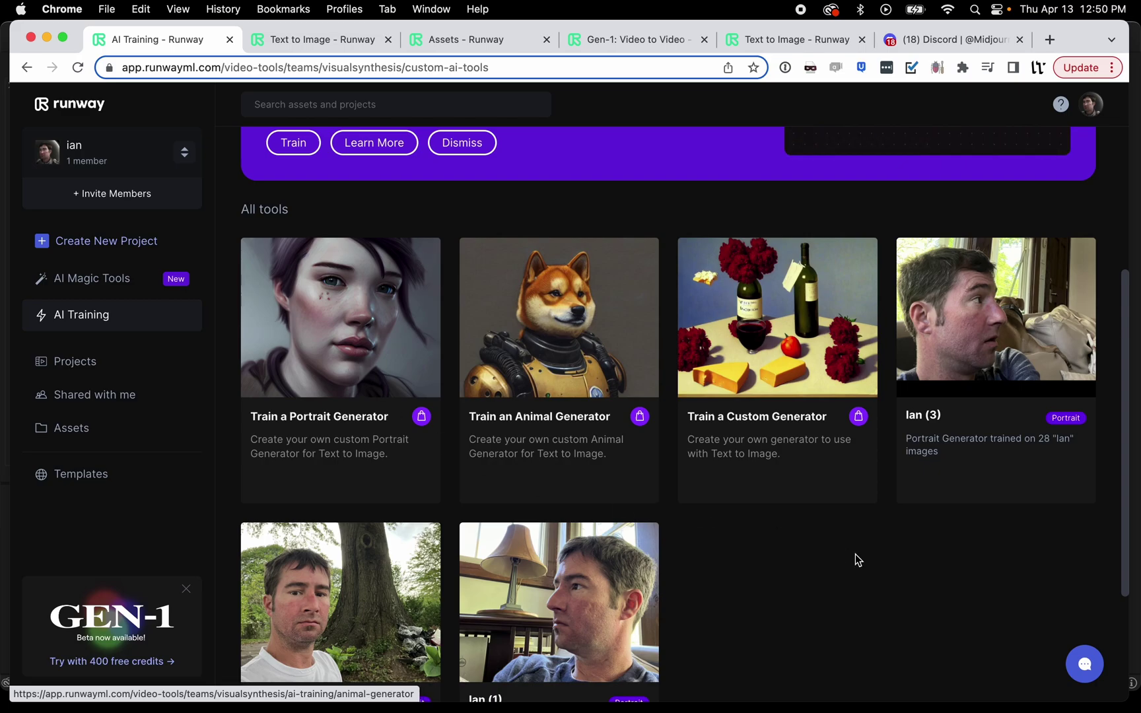
{"action": "scroll", "coordinate": [855, 553], "scroll_direction": "down", "scroll_amount": 4}
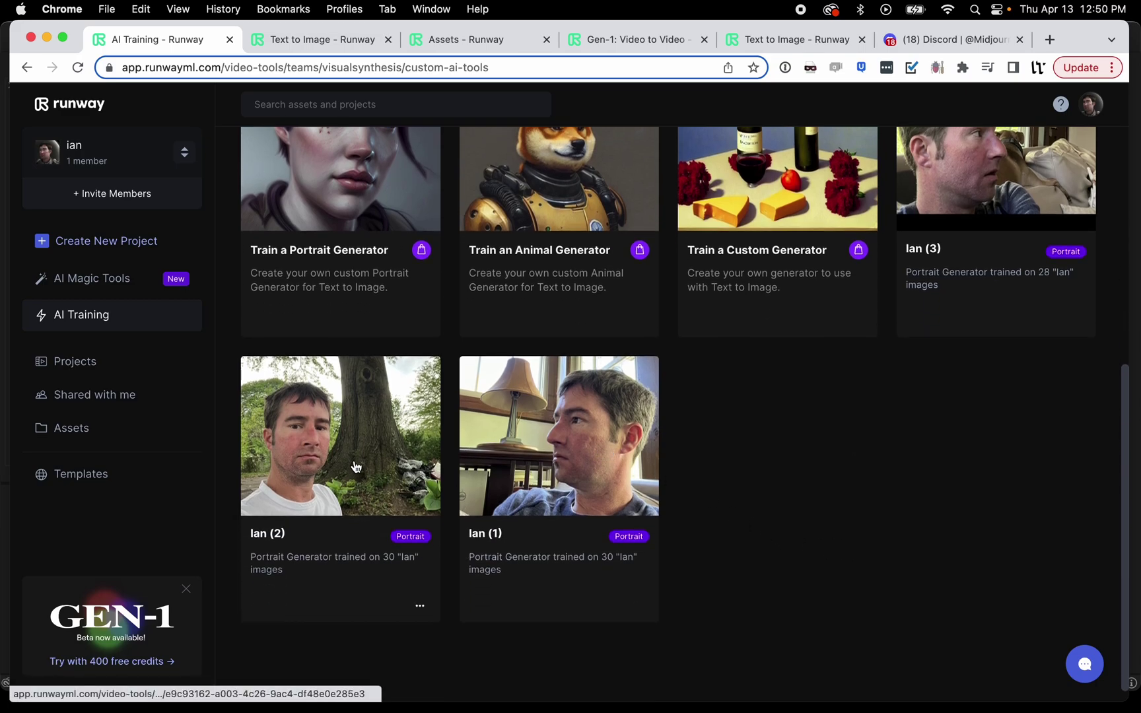
{"action": "scroll", "coordinate": [996, 168], "scroll_direction": "up", "scroll_amount": 3}
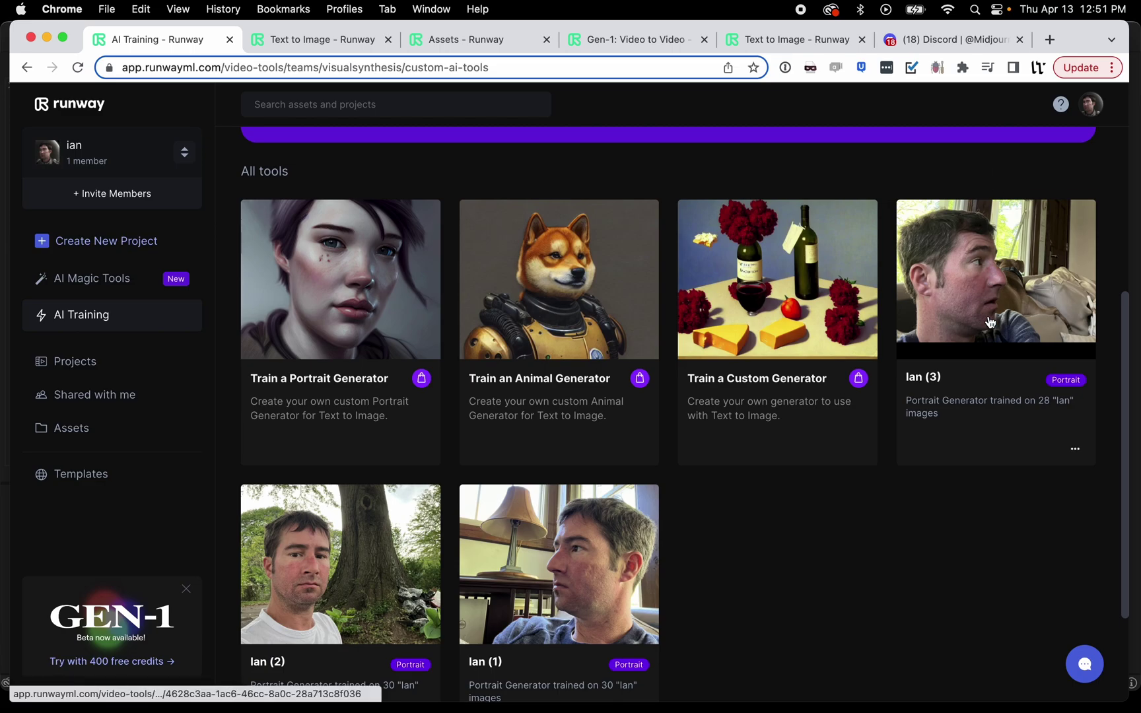
- View the output gallery of the trained portrait model numbered (1) and return to the AI Training page
{"action": "left_click", "coordinate": [574, 542]}
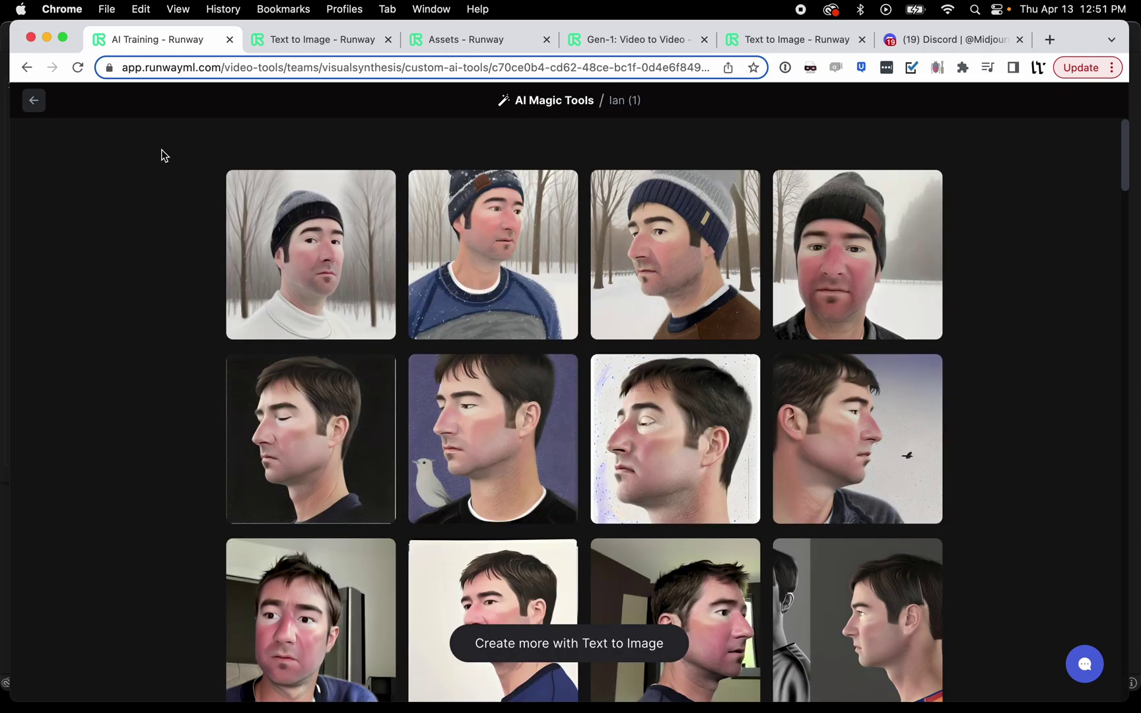
{"action": "left_click", "coordinate": [34, 100]}
{"action": "scroll", "coordinate": [455, 488], "scroll_direction": "down", "scroll_amount": 5}
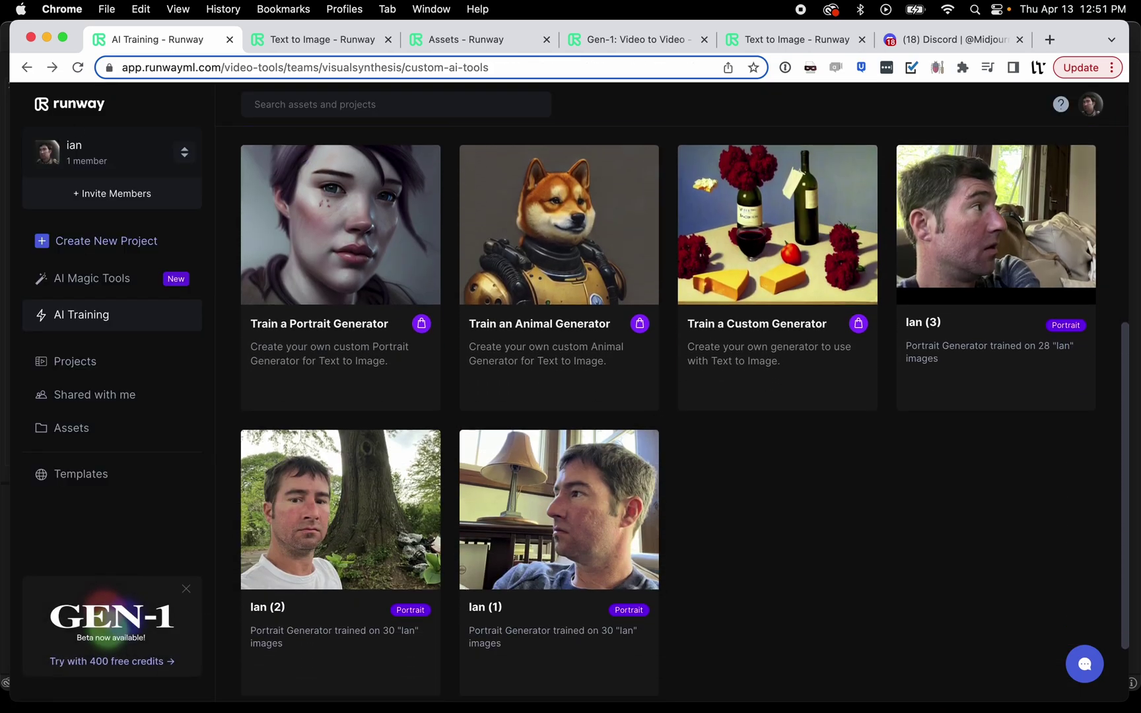
- Open the trained portrait model numbered (2) and examine its generated portraits, from the winter hat images down to the masked ones
{"action": "left_click", "coordinate": [417, 511]}
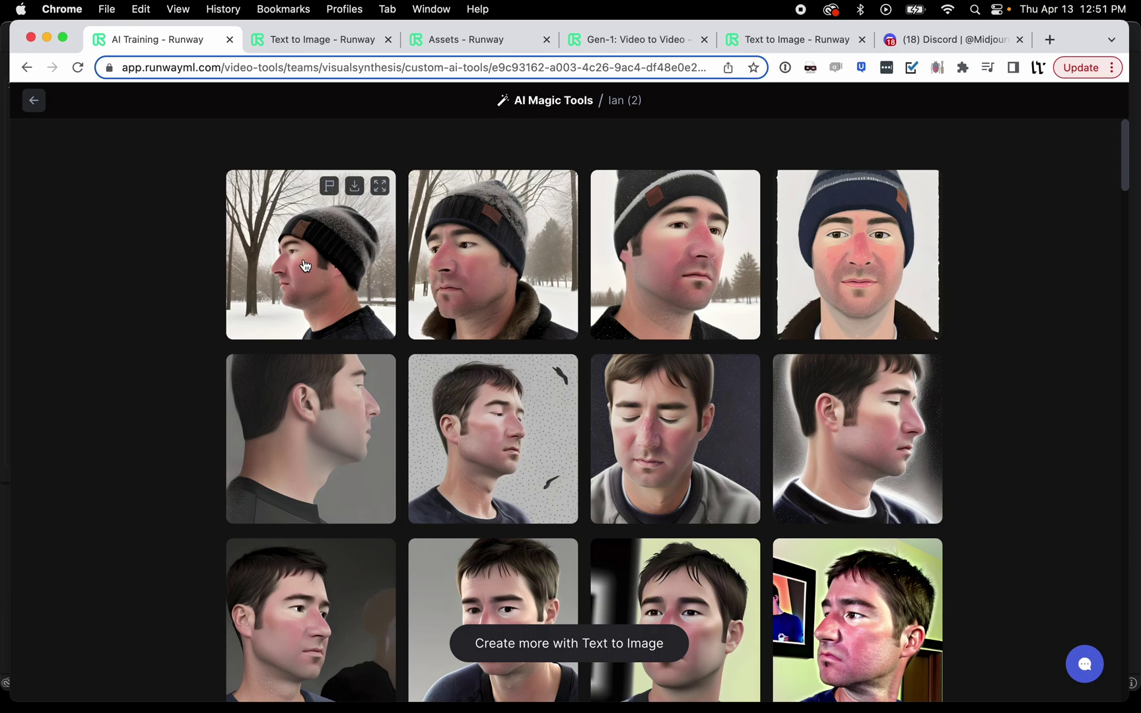
{"action": "scroll", "coordinate": [635, 428], "scroll_direction": "down", "scroll_amount": 5}
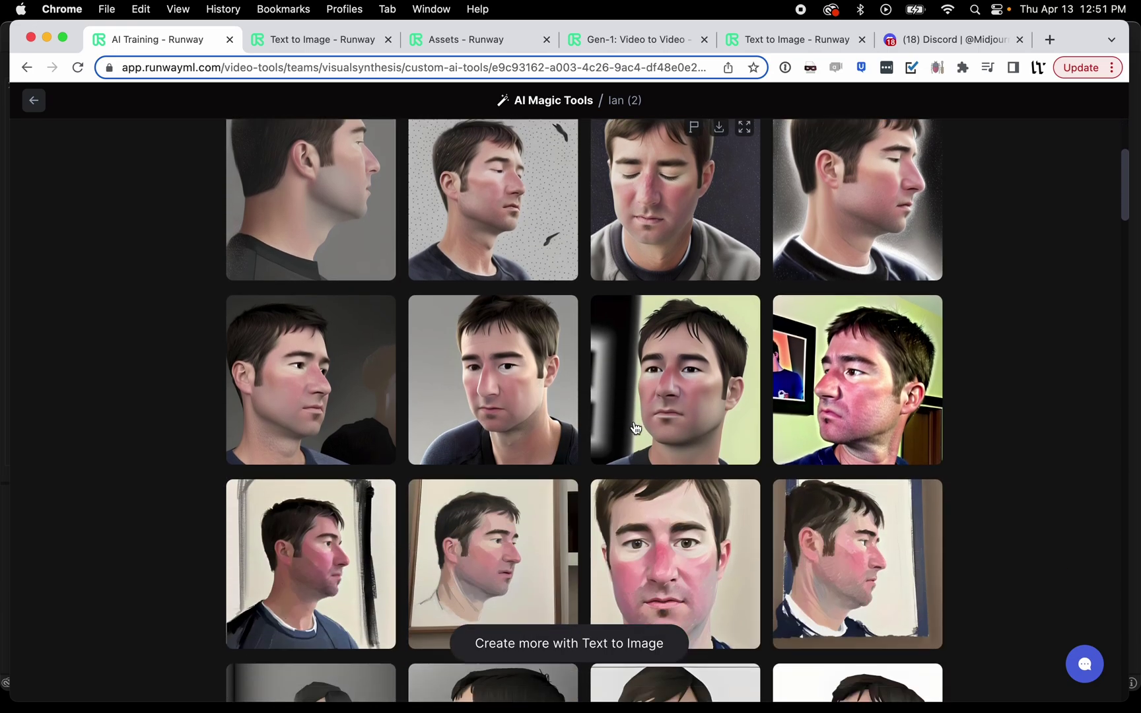
{"action": "scroll", "coordinate": [635, 428], "scroll_direction": "up", "scroll_amount": 4}
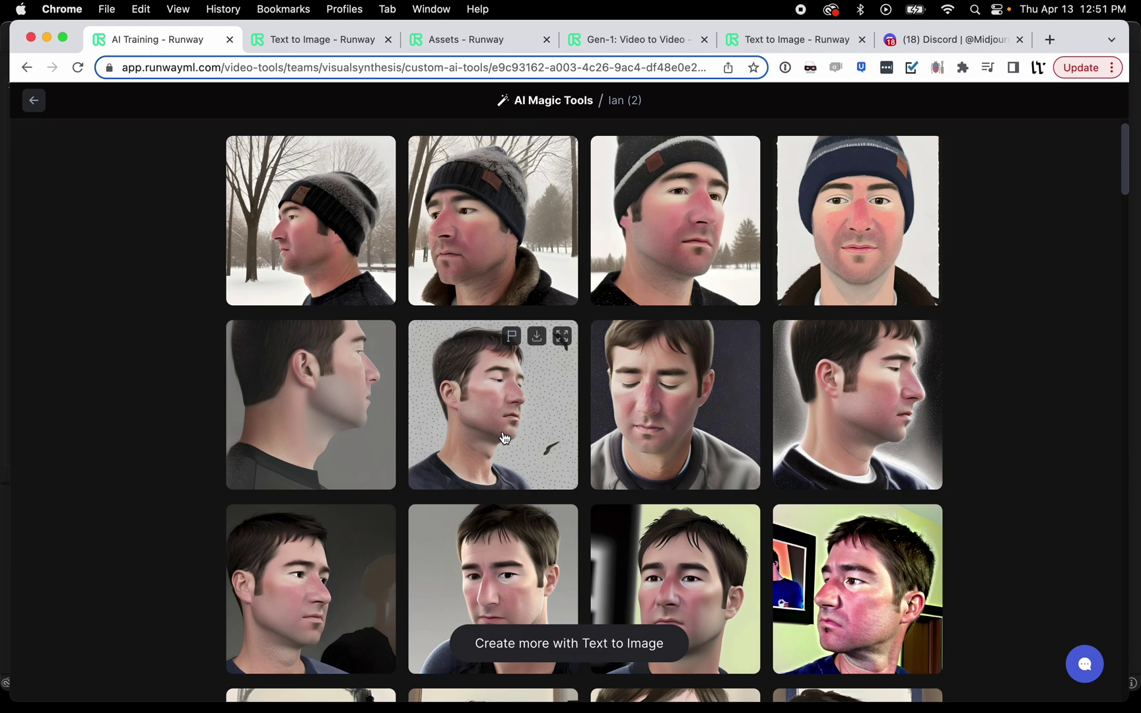
{"action": "scroll", "coordinate": [504, 437], "scroll_direction": "down", "scroll_amount": 4}
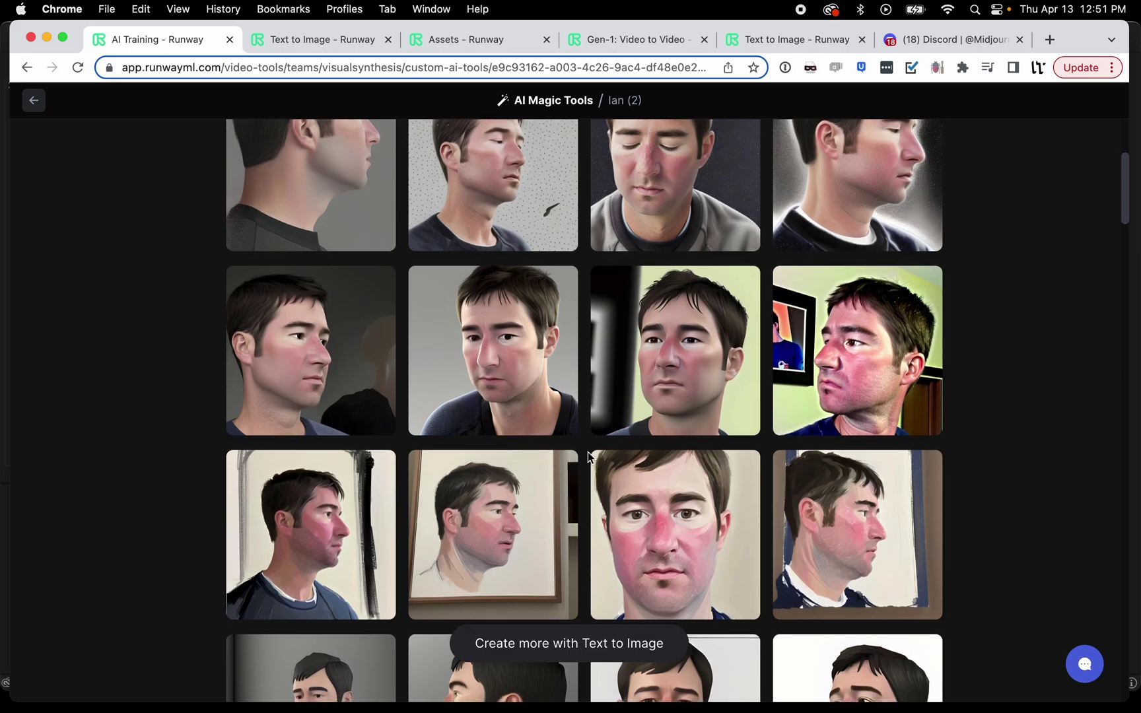
{"action": "scroll", "coordinate": [588, 452], "scroll_direction": "down", "scroll_amount": 4}
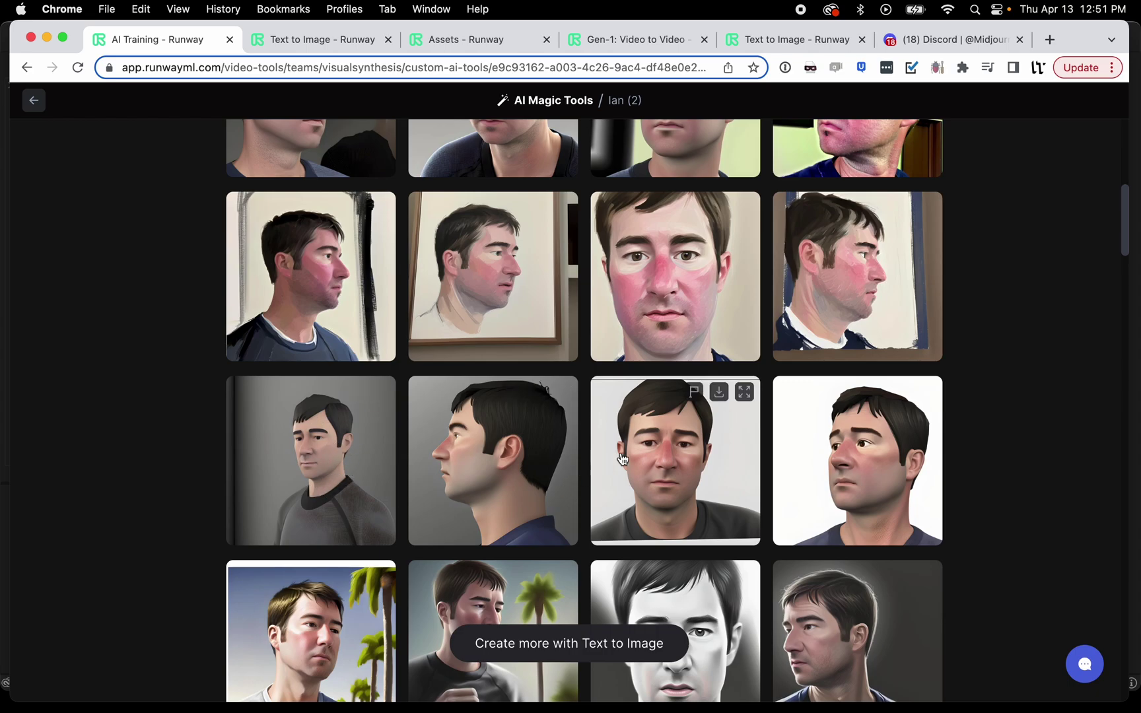
{"action": "scroll", "coordinate": [733, 594], "scroll_direction": "down", "scroll_amount": 3}
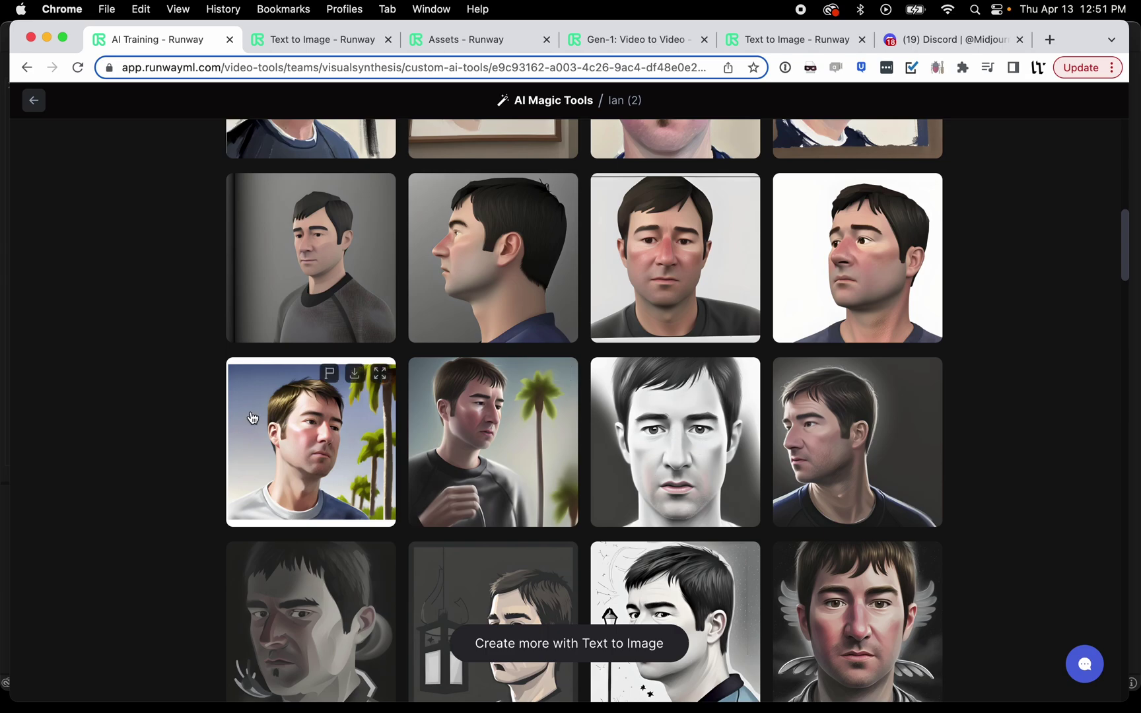
{"action": "scroll", "coordinate": [416, 495], "scroll_direction": "down", "scroll_amount": 5}
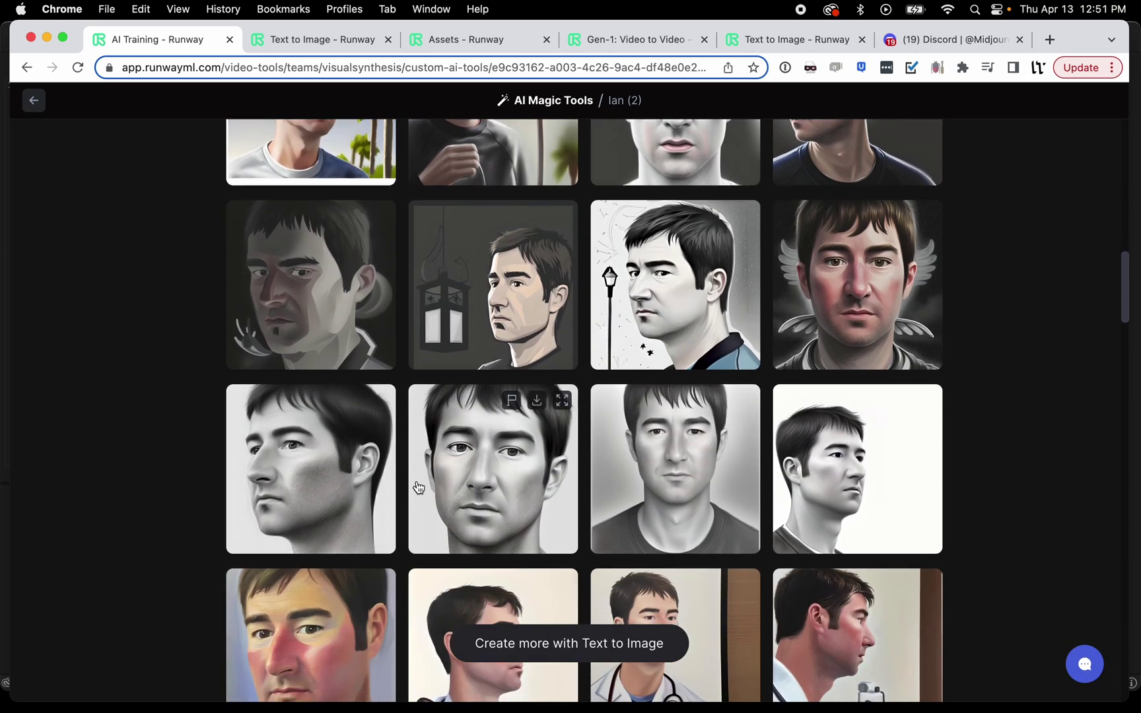
{"action": "scroll", "coordinate": [804, 425], "scroll_direction": "down", "scroll_amount": 4}
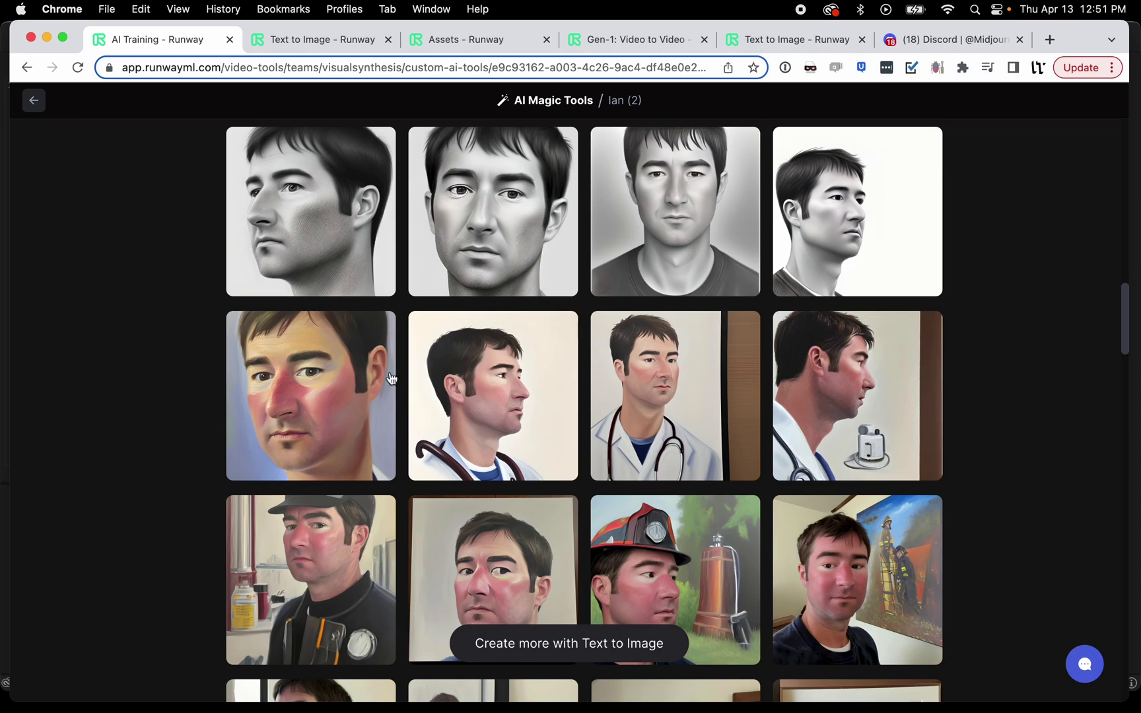
{"action": "scroll", "coordinate": [363, 436], "scroll_direction": "down", "scroll_amount": 8}
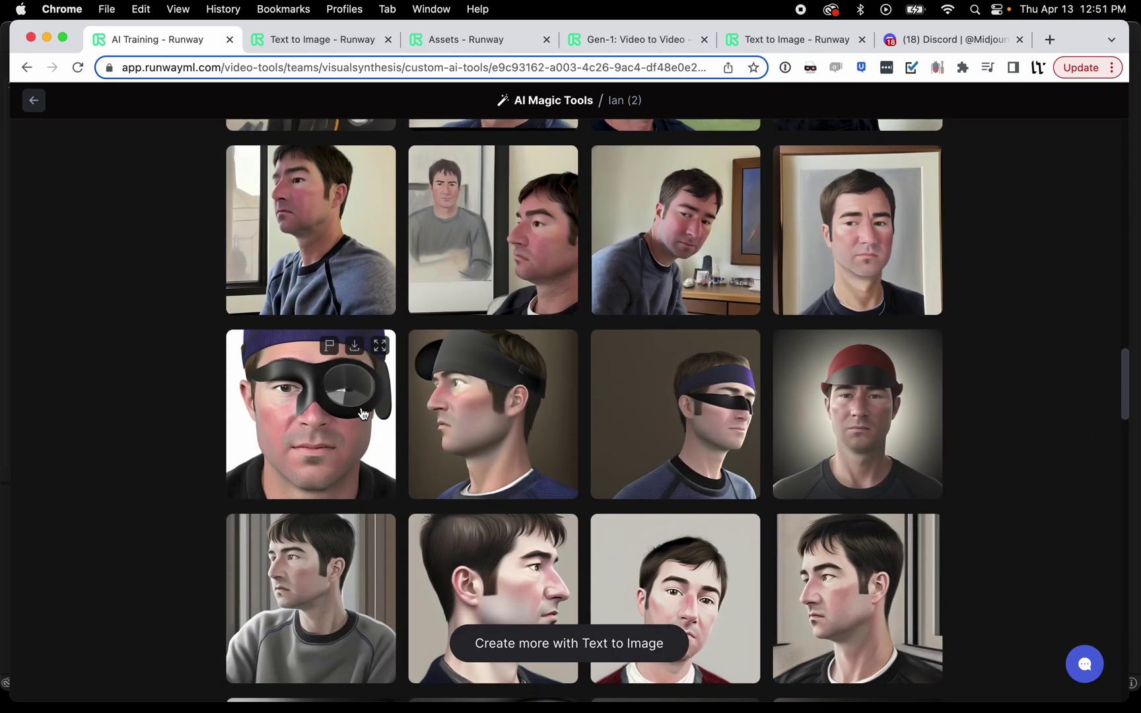
- Enlarge the generated portrait of the man in a black cap and dark uniform, and close the preview
{"action": "scroll", "coordinate": [363, 416], "scroll_direction": "up", "scroll_amount": 4}
{"action": "scroll", "coordinate": [363, 414], "scroll_direction": "up", "scroll_amount": 2}
{"action": "left_click", "coordinate": [306, 422]}
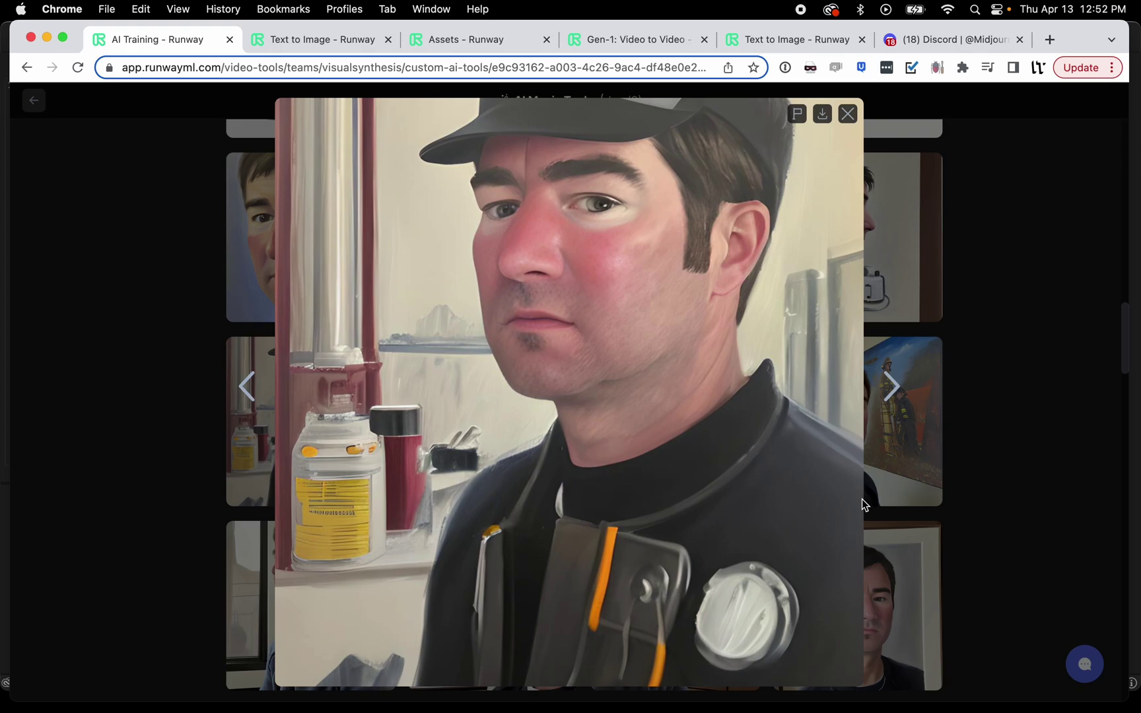
{"action": "left_click", "coordinate": [968, 442]}
- Examine the remaining portraits, including the sunglasses and cyberpunk-style images, and return to the AI Training page
{"action": "scroll", "coordinate": [620, 468], "scroll_direction": "down", "scroll_amount": 7}
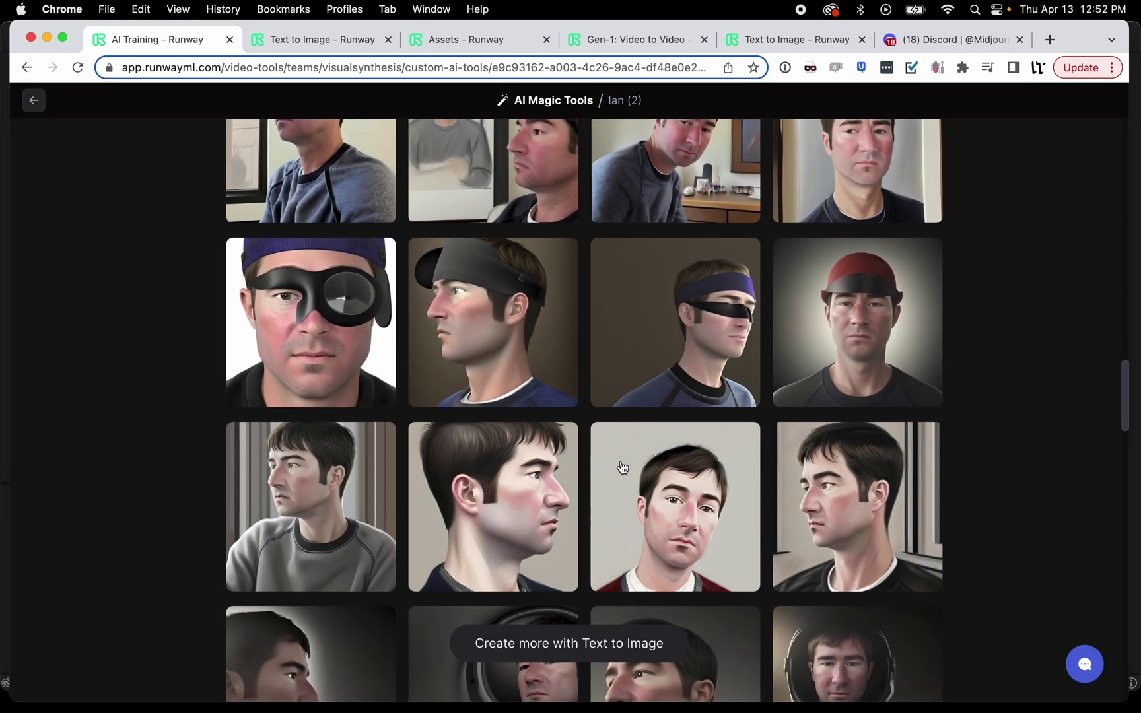
{"action": "scroll", "coordinate": [621, 468], "scroll_direction": "up", "scroll_amount": 2}
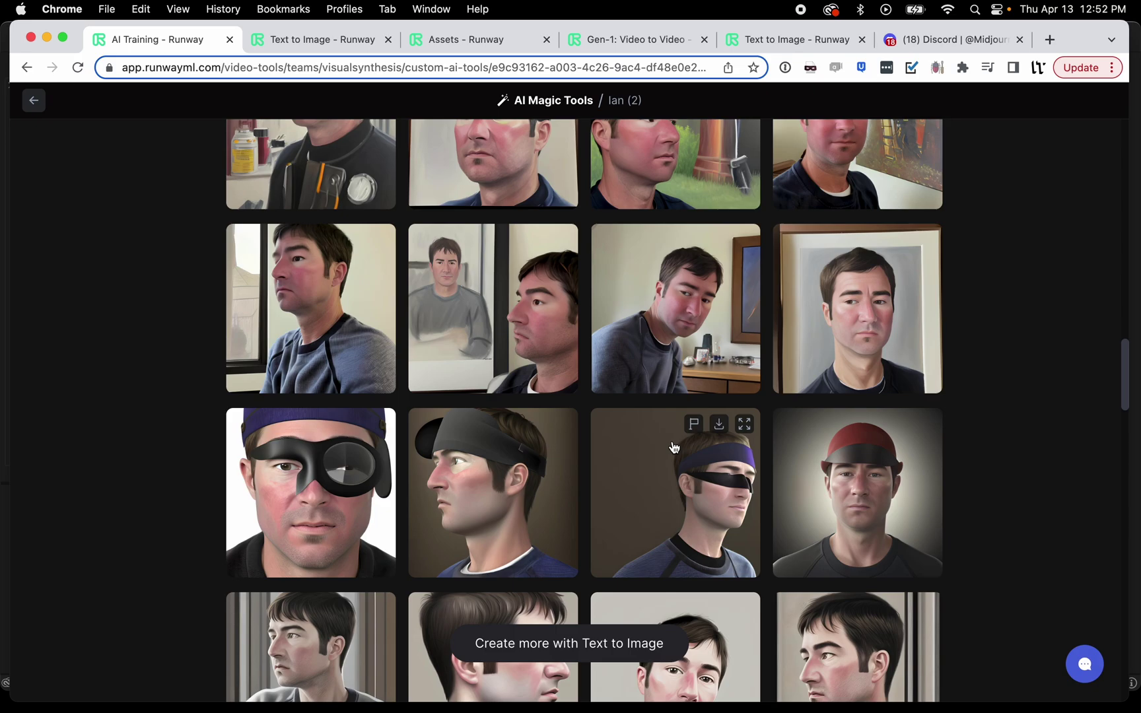
{"action": "scroll", "coordinate": [673, 447], "scroll_direction": "down", "scroll_amount": 13}
{"action": "scroll", "coordinate": [673, 447], "scroll_direction": "down", "scroll_amount": 8}
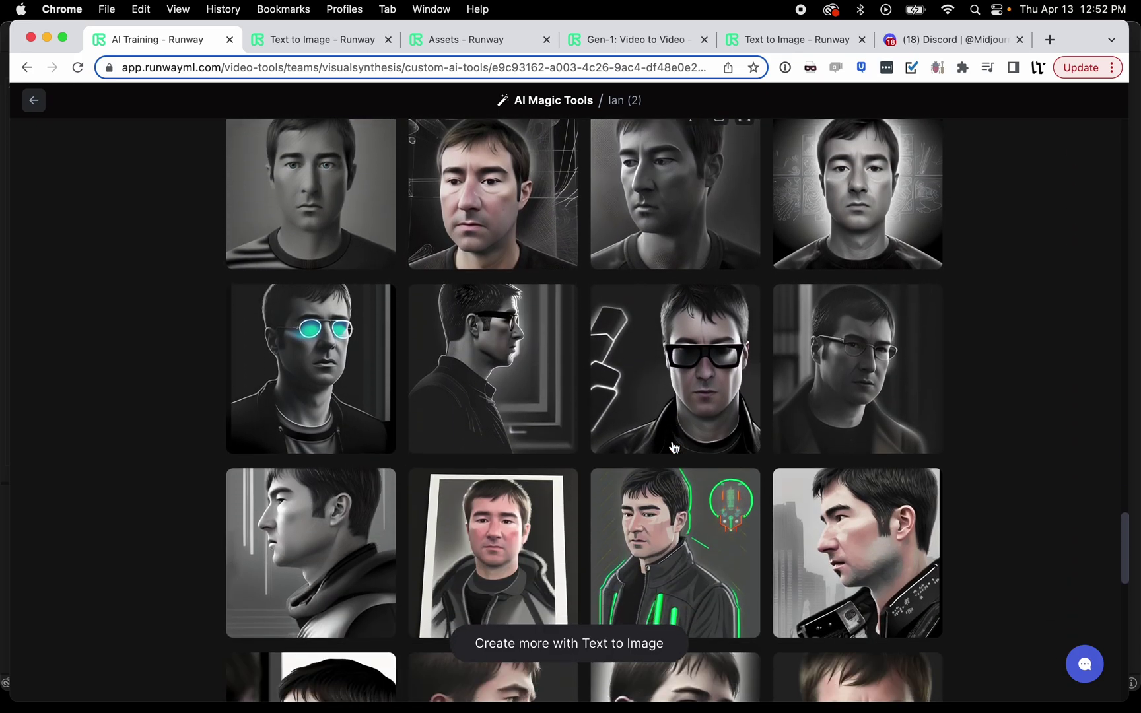
{"action": "scroll", "coordinate": [674, 447], "scroll_direction": "down", "scroll_amount": 9}
{"action": "scroll", "coordinate": [114, 130], "scroll_direction": "up", "scroll_amount": 8}
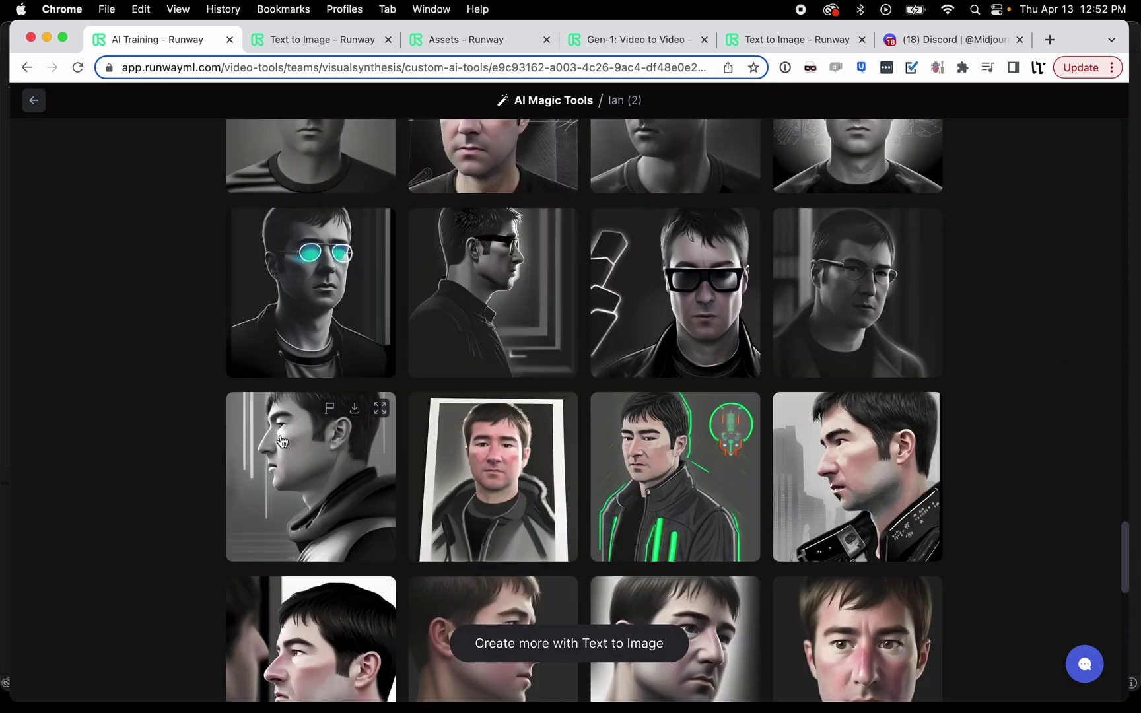
{"action": "left_click", "coordinate": [35, 100]}
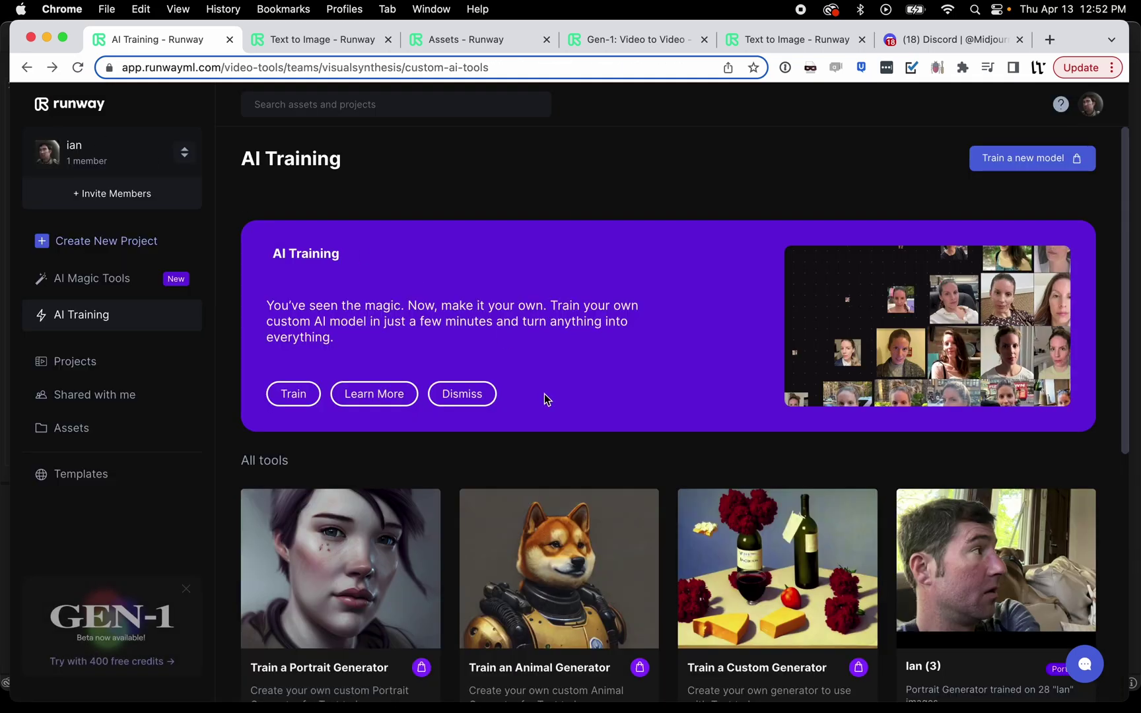
- Start training a new Portrait Generator and open its image upload and asset selection
{"action": "scroll", "coordinate": [544, 392], "scroll_direction": "down", "scroll_amount": 7}
{"action": "scroll", "coordinate": [544, 392], "scroll_direction": "up", "scroll_amount": 6}
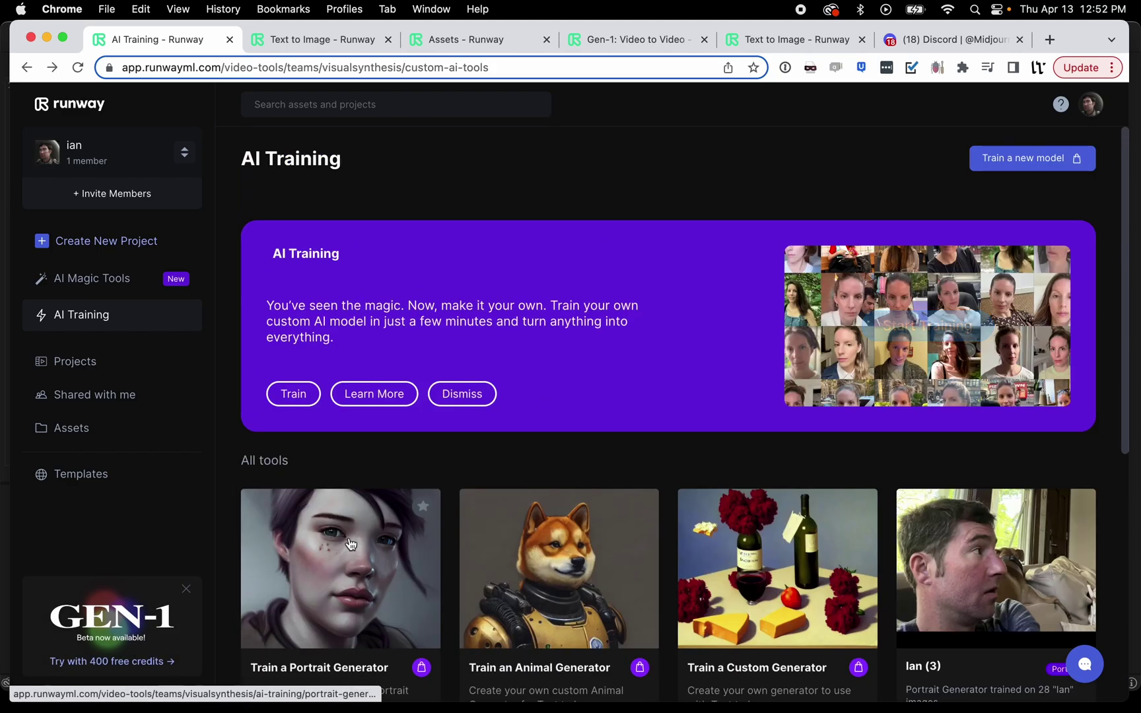
{"action": "scroll", "coordinate": [350, 543], "scroll_direction": "down", "scroll_amount": 4}
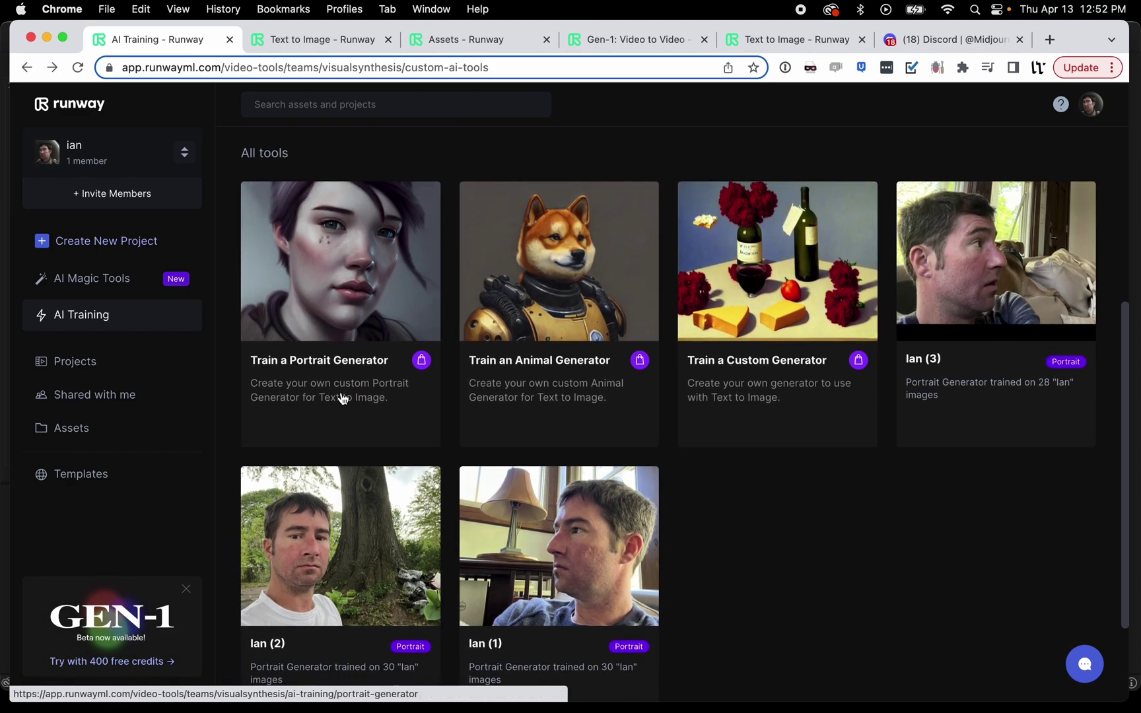
{"action": "scroll", "coordinate": [319, 319], "scroll_direction": "up", "scroll_amount": 5}
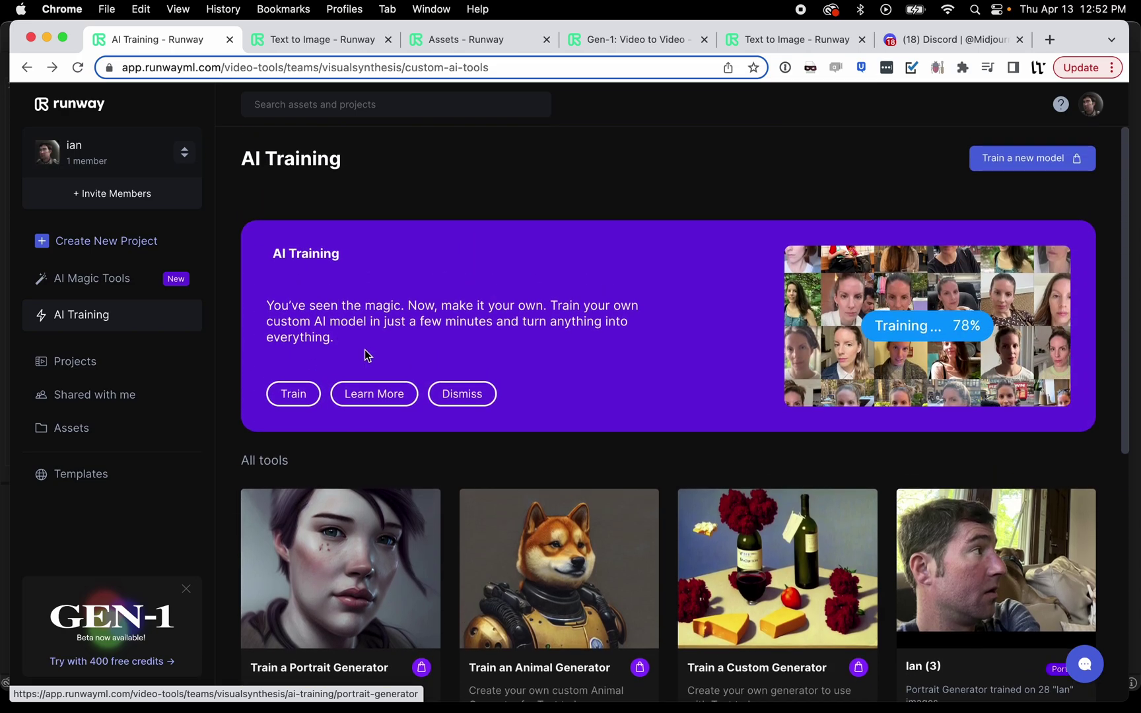
{"action": "left_click", "coordinate": [294, 394]}
{"action": "left_click", "coordinate": [329, 436]}
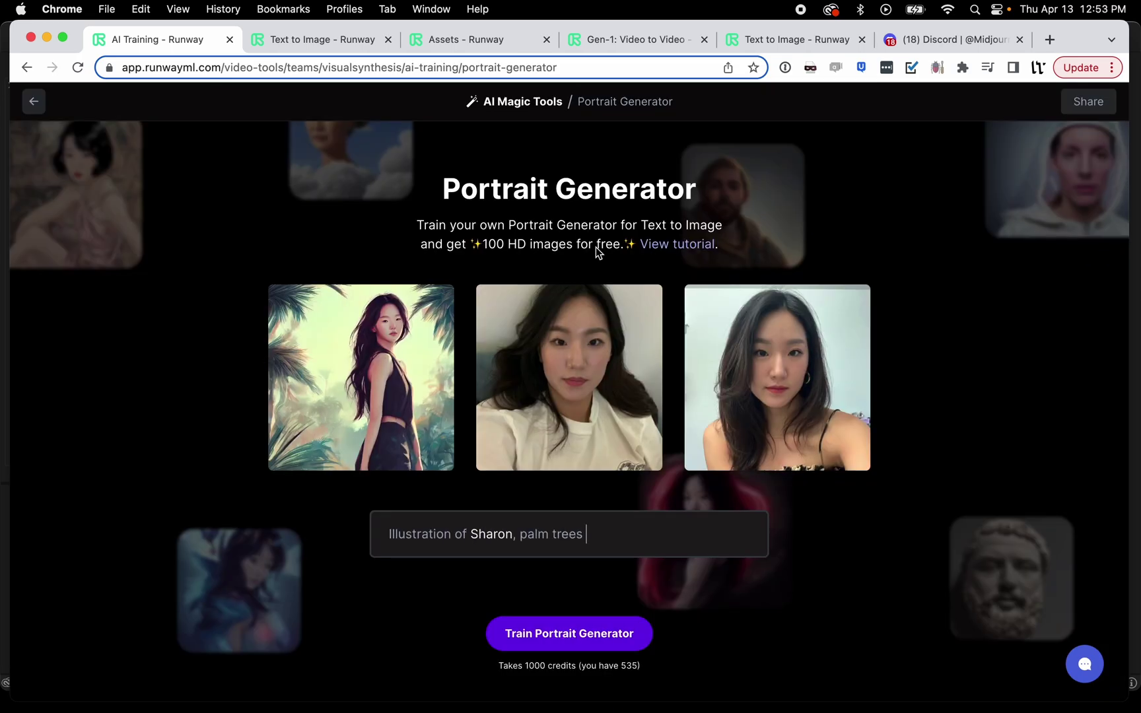
{"action": "left_click", "coordinate": [545, 642]}
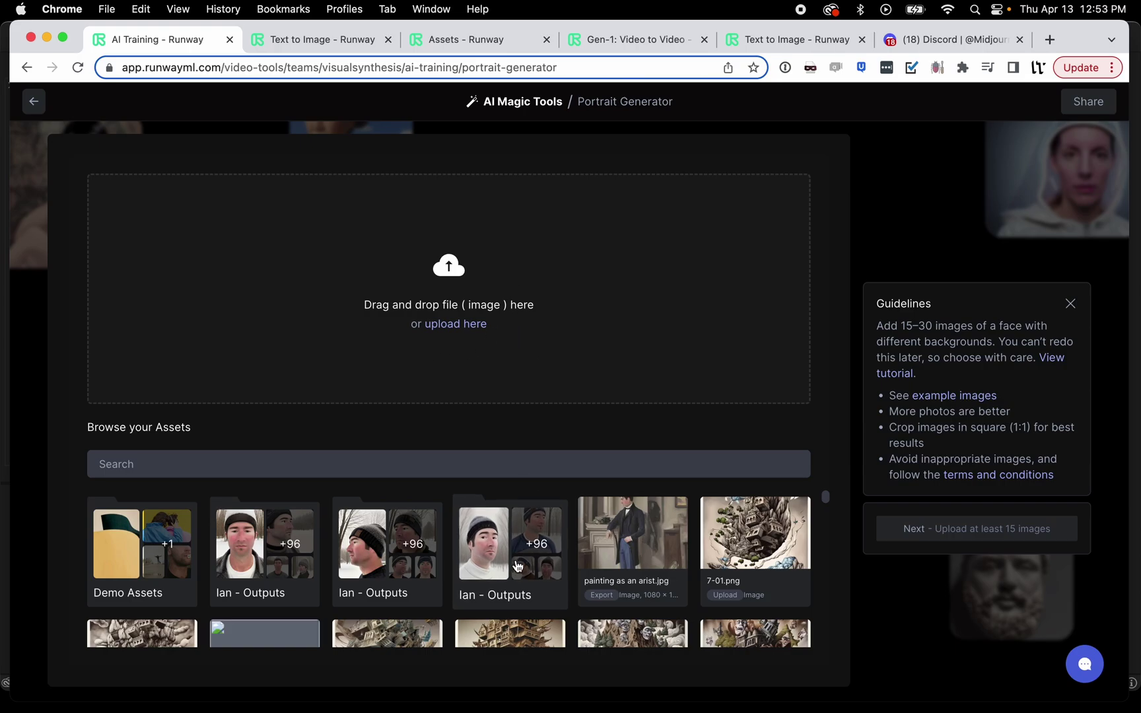
- Browse the existing assets for face photos suitable as training images
{"action": "scroll", "coordinate": [515, 541], "scroll_direction": "down", "scroll_amount": 5}
{"action": "scroll", "coordinate": [516, 566], "scroll_direction": "down", "scroll_amount": 6}
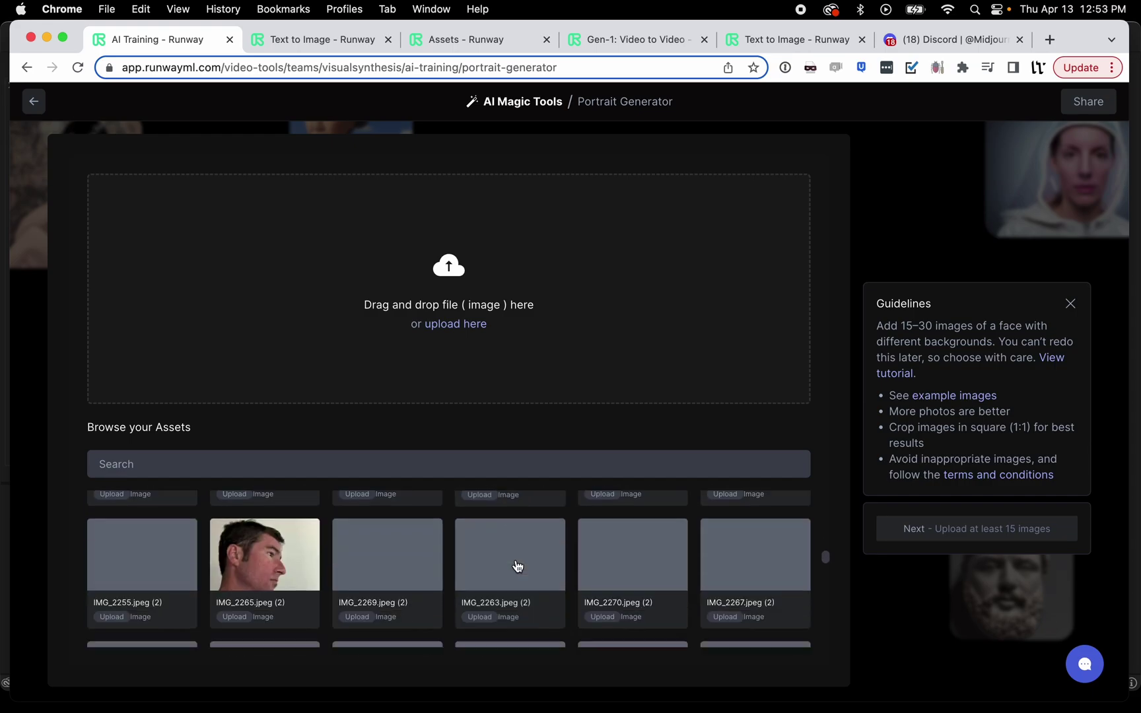
{"action": "scroll", "coordinate": [517, 565], "scroll_direction": "up", "scroll_amount": 4}
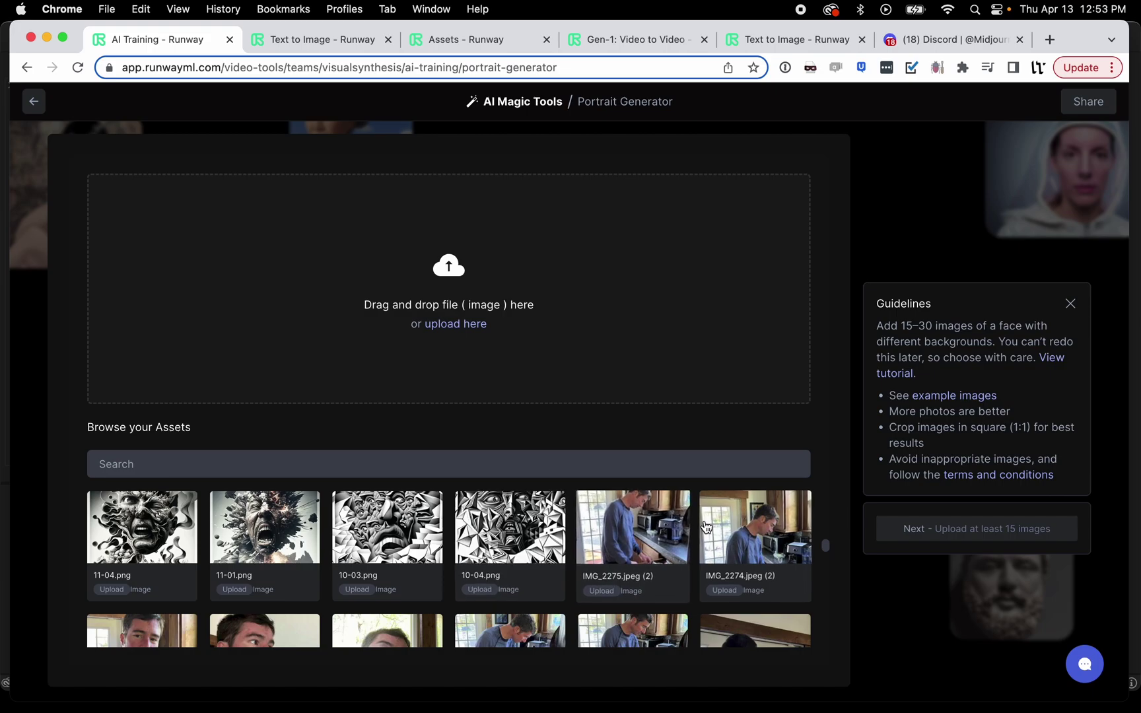
- Examine the kitchen and close-up face photos in the existing assets, such as IMG_2275.jpeg (2) and IMG_2273.jpeg (2)
{"action": "scroll", "coordinate": [609, 542], "scroll_direction": "down", "scroll_amount": 3}
{"action": "scroll", "coordinate": [439, 544], "scroll_direction": "up", "scroll_amount": 3}
{"action": "scroll", "coordinate": [439, 543], "scroll_direction": "up", "scroll_amount": 2}
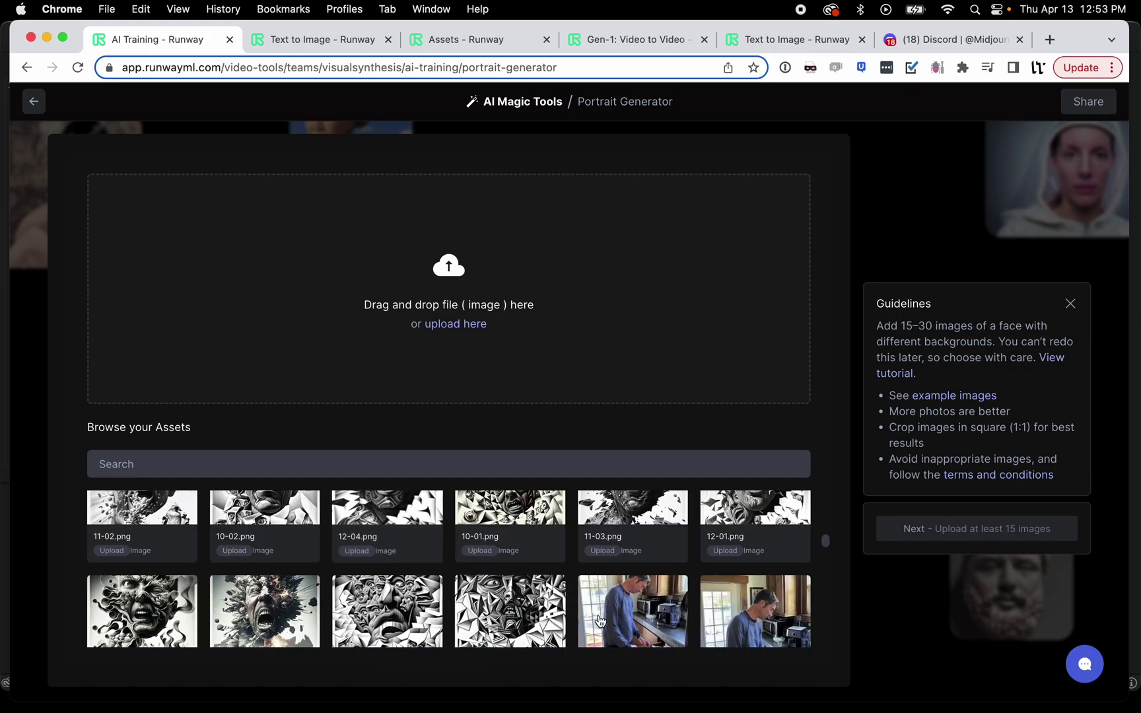
{"action": "scroll", "coordinate": [594, 594], "scroll_direction": "down", "scroll_amount": 2}
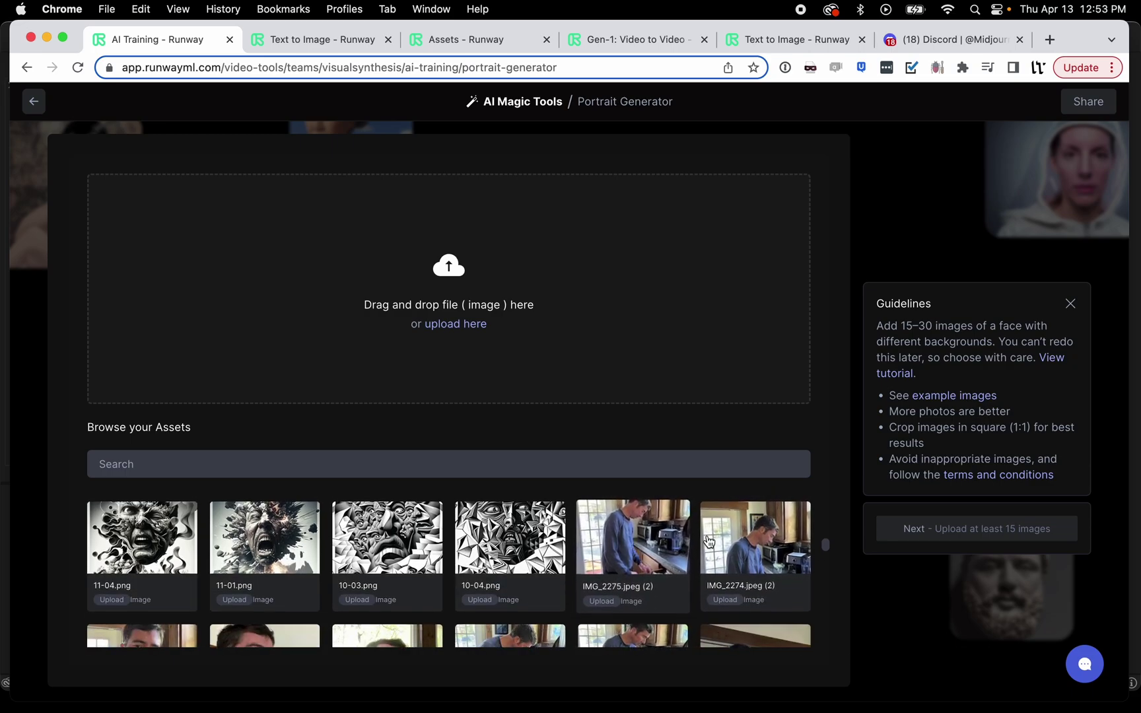
{"action": "scroll", "coordinate": [594, 572], "scroll_direction": "down", "scroll_amount": 2}
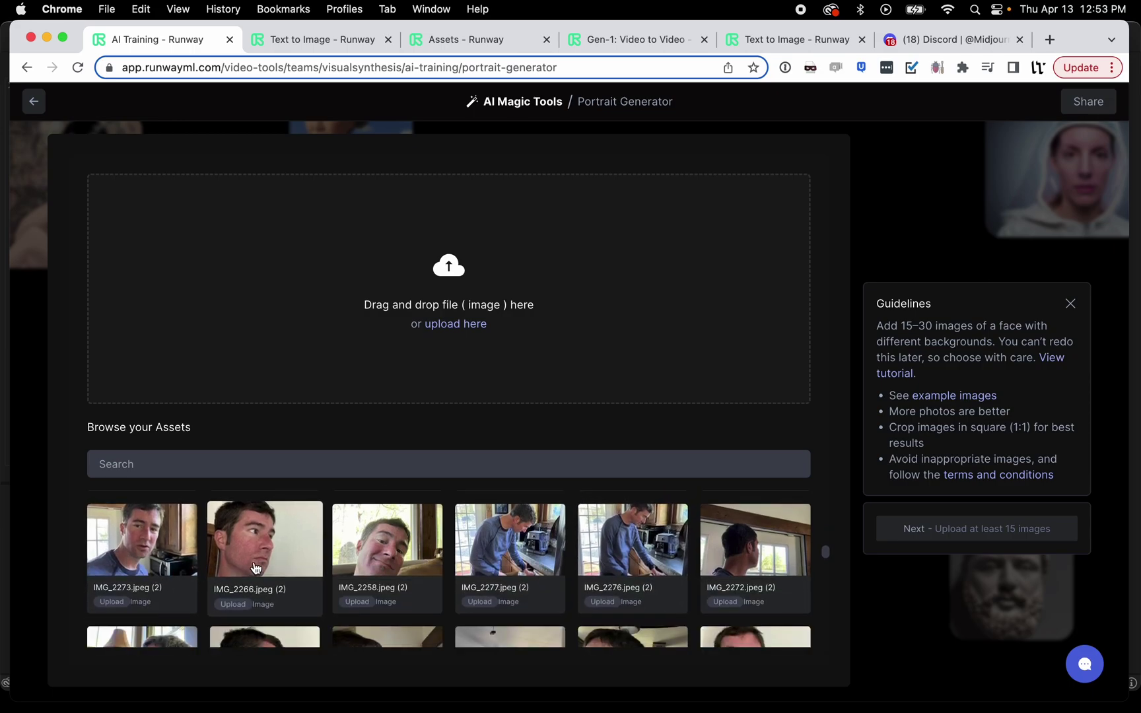
{"action": "scroll", "coordinate": [473, 566], "scroll_direction": "down", "scroll_amount": 1}
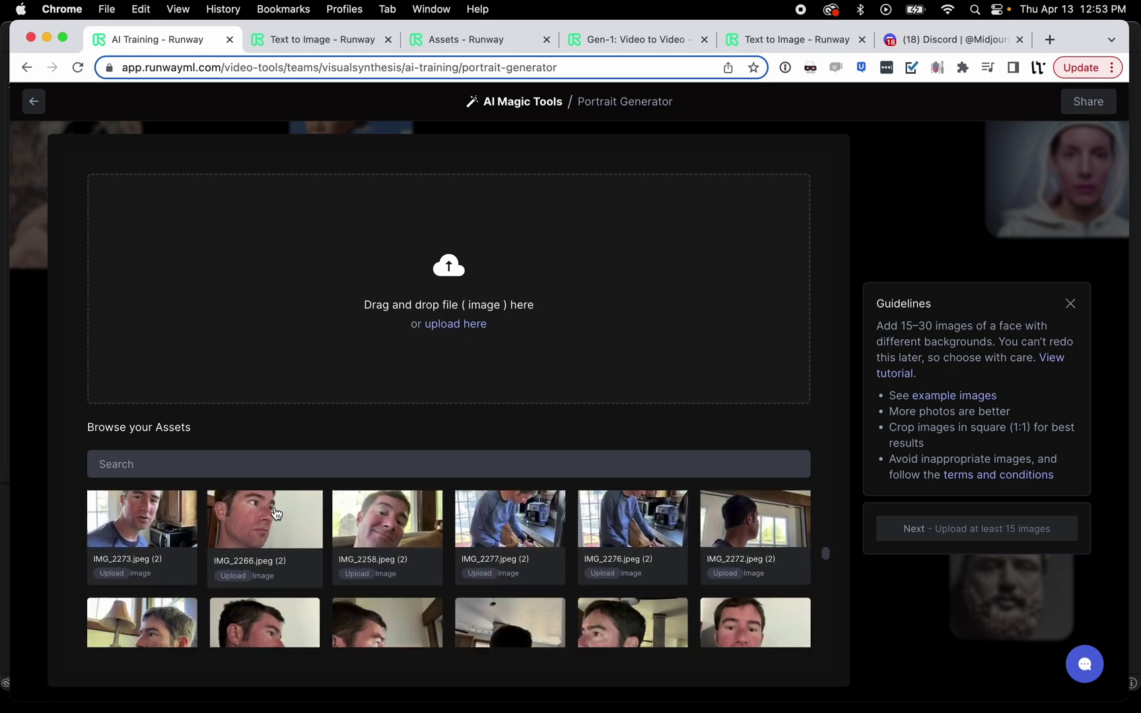
{"action": "scroll", "coordinate": [475, 568], "scroll_direction": "down", "scroll_amount": 2}
{"action": "scroll", "coordinate": [475, 564], "scroll_direction": "up", "scroll_amount": 3}
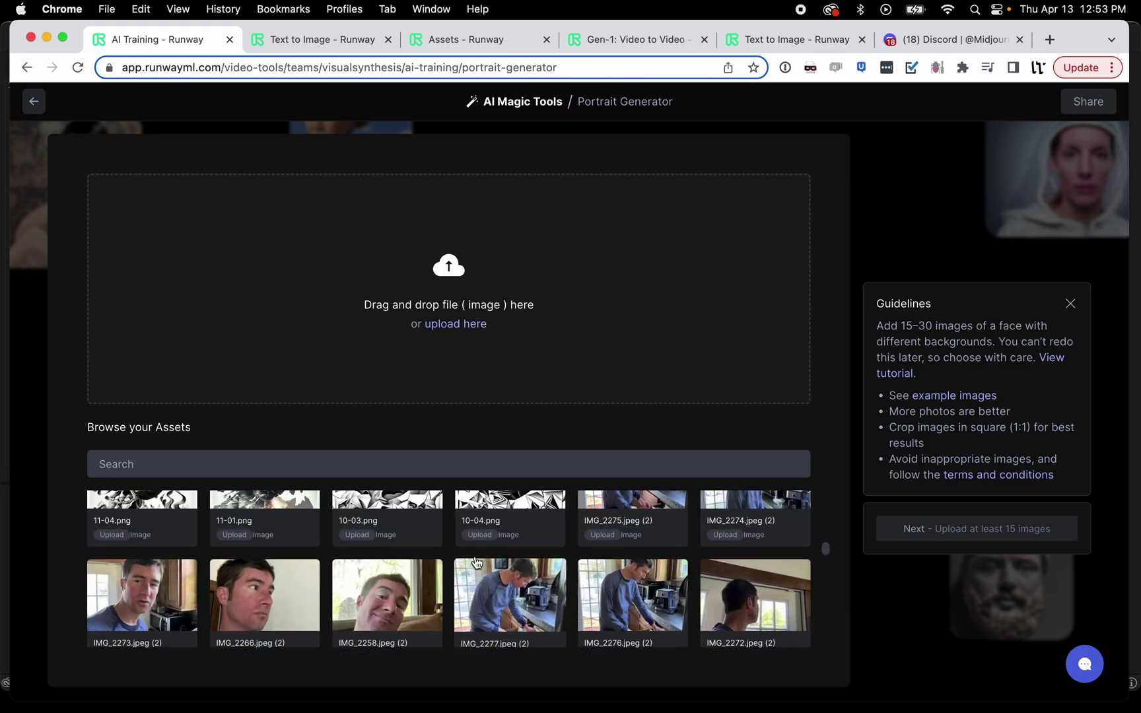
{"action": "scroll", "coordinate": [475, 561], "scroll_direction": "down", "scroll_amount": 1}
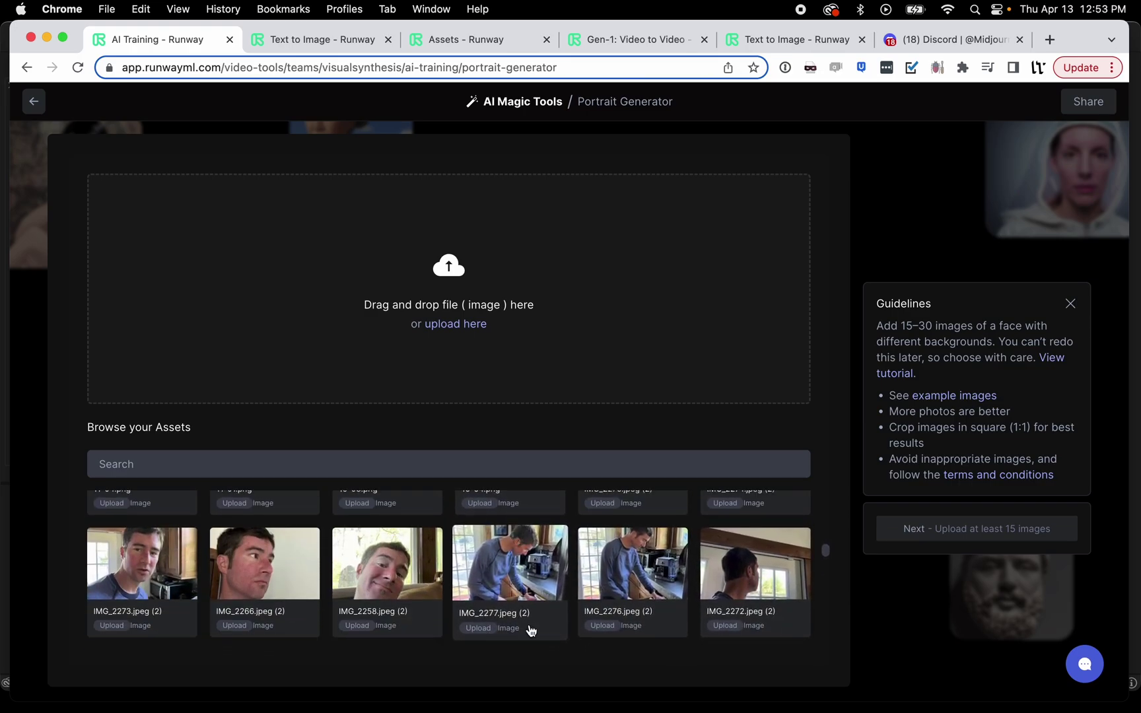
- Review the remaining uploaded face photos for variety in head angles, indoor and outdoor backgrounds, and poses
{"action": "scroll", "coordinate": [524, 559], "scroll_direction": "down", "scroll_amount": 8}
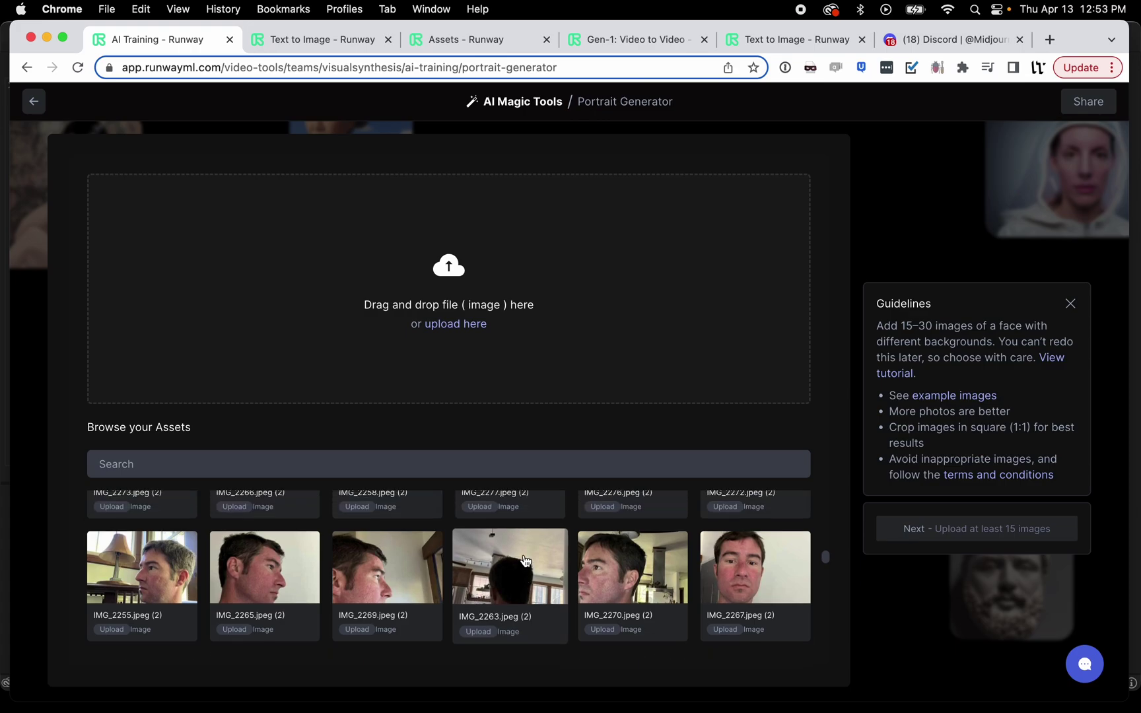
{"action": "scroll", "coordinate": [601, 583], "scroll_direction": "down", "scroll_amount": 4}
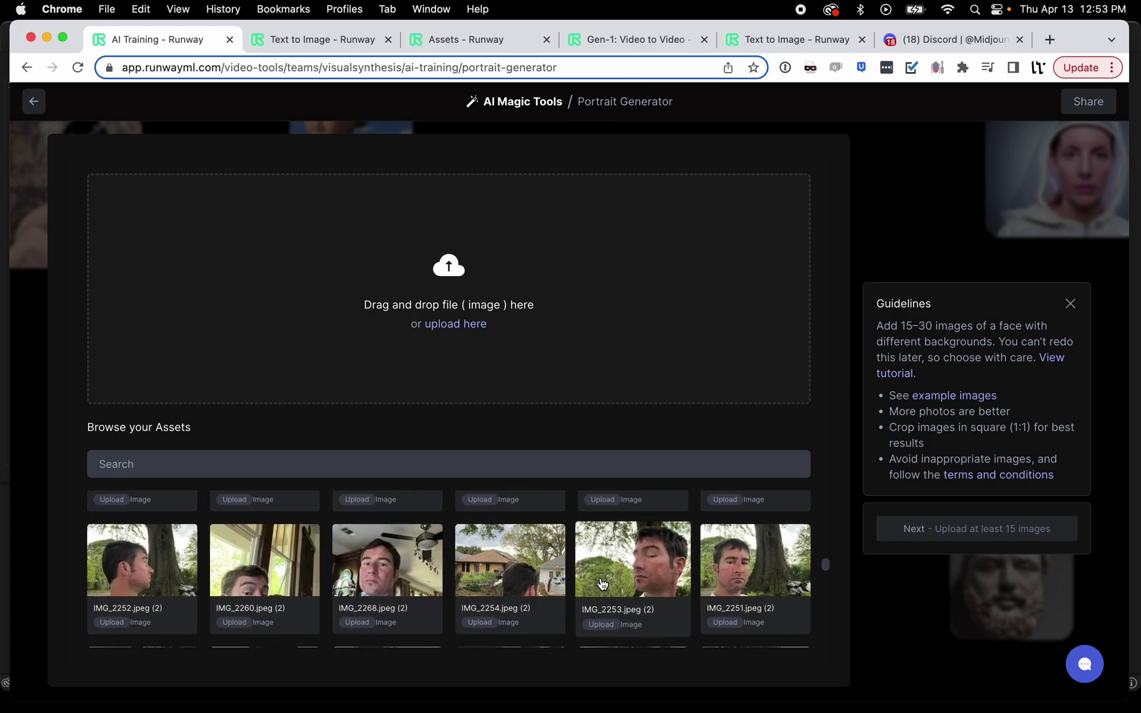
{"action": "scroll", "coordinate": [533, 568], "scroll_direction": "down", "scroll_amount": 1}
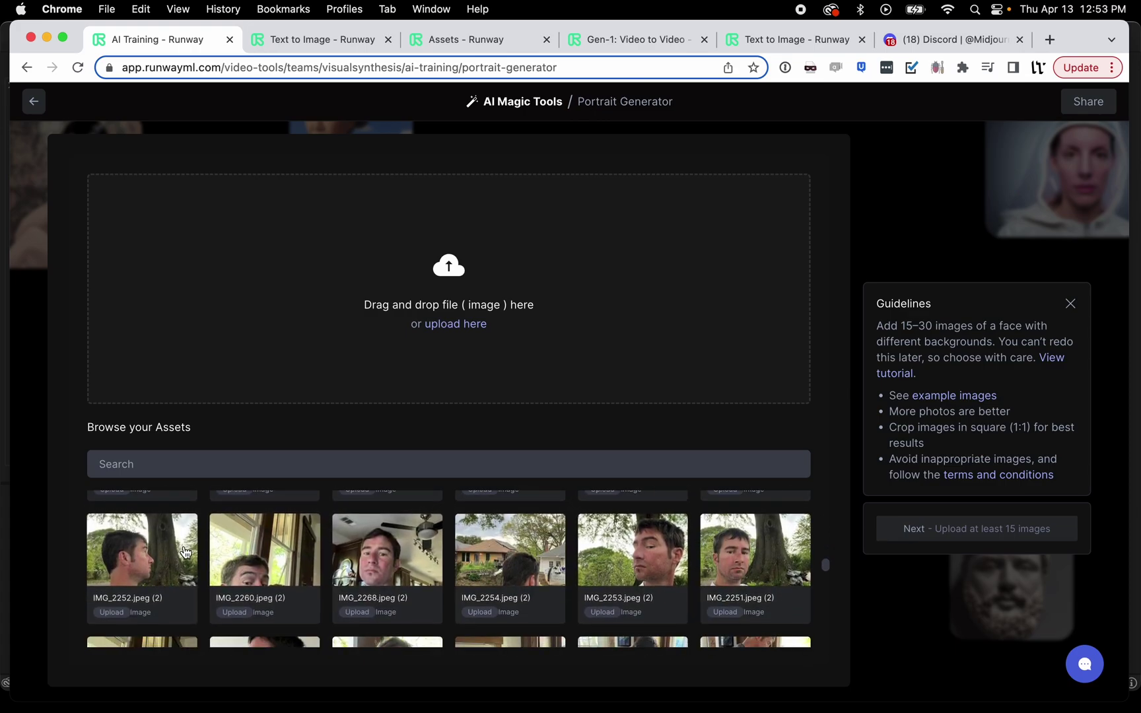
{"action": "scroll", "coordinate": [528, 591], "scroll_direction": "down", "scroll_amount": 4}
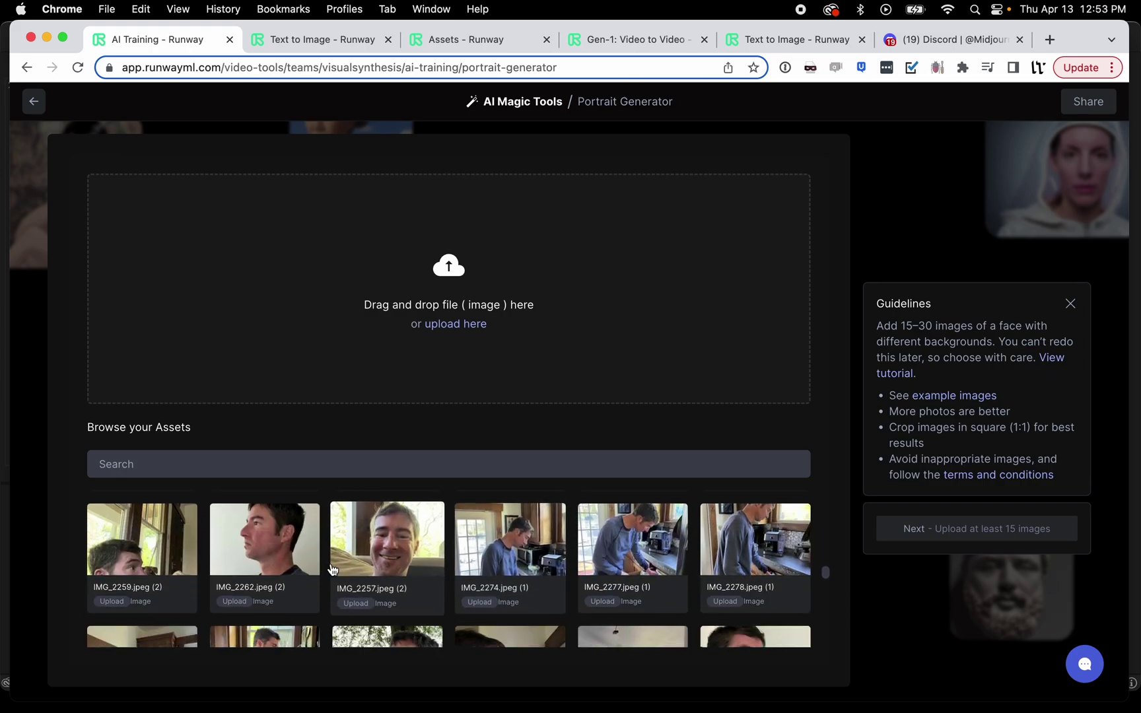
{"action": "scroll", "coordinate": [564, 558], "scroll_direction": "up", "scroll_amount": 4}
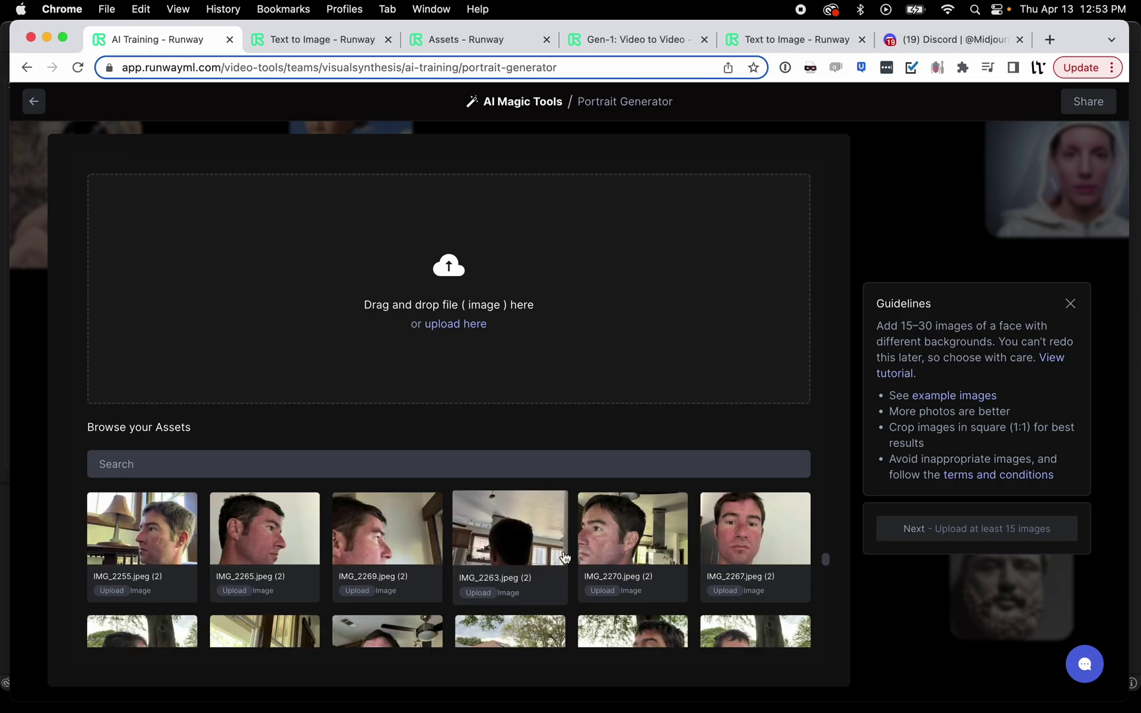
{"action": "scroll", "coordinate": [565, 558], "scroll_direction": "down", "scroll_amount": 8}
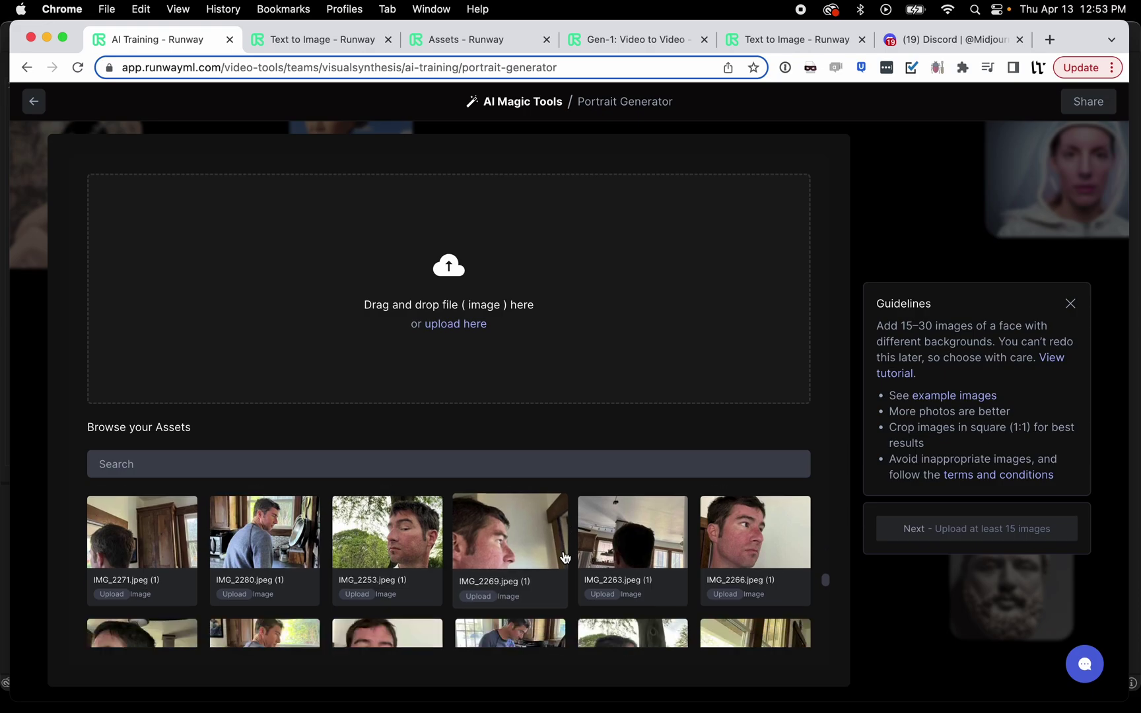
{"action": "scroll", "coordinate": [564, 558], "scroll_direction": "down", "scroll_amount": 3}
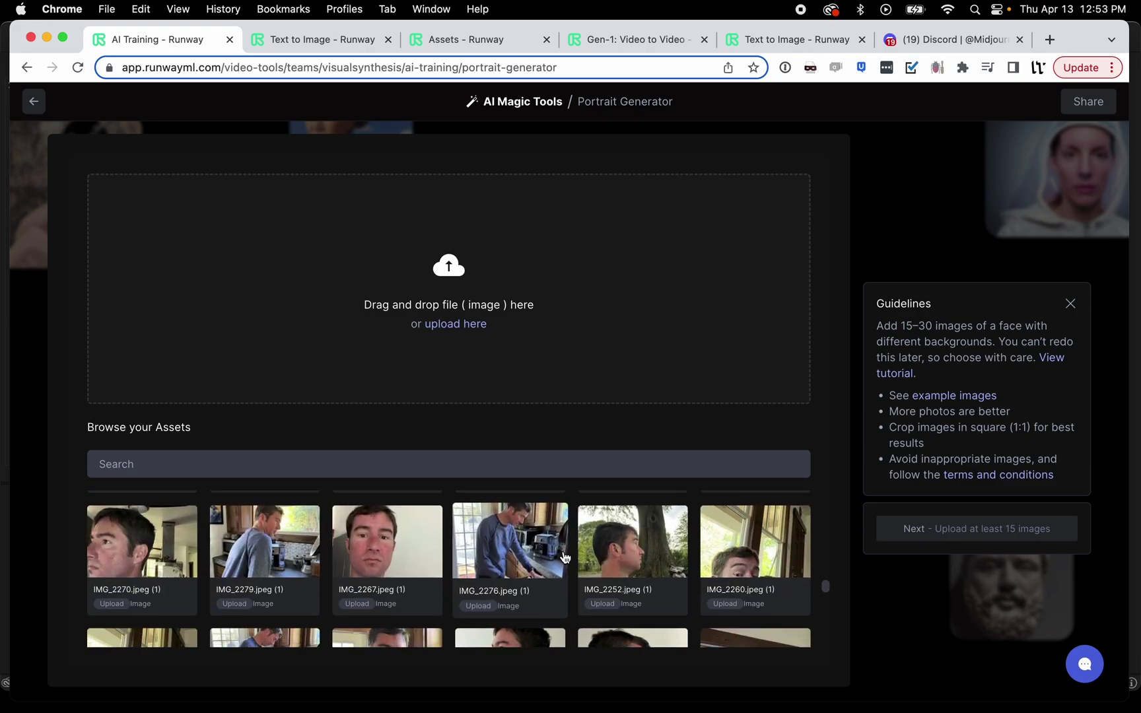
{"action": "scroll", "coordinate": [565, 558], "scroll_direction": "down", "scroll_amount": 3}
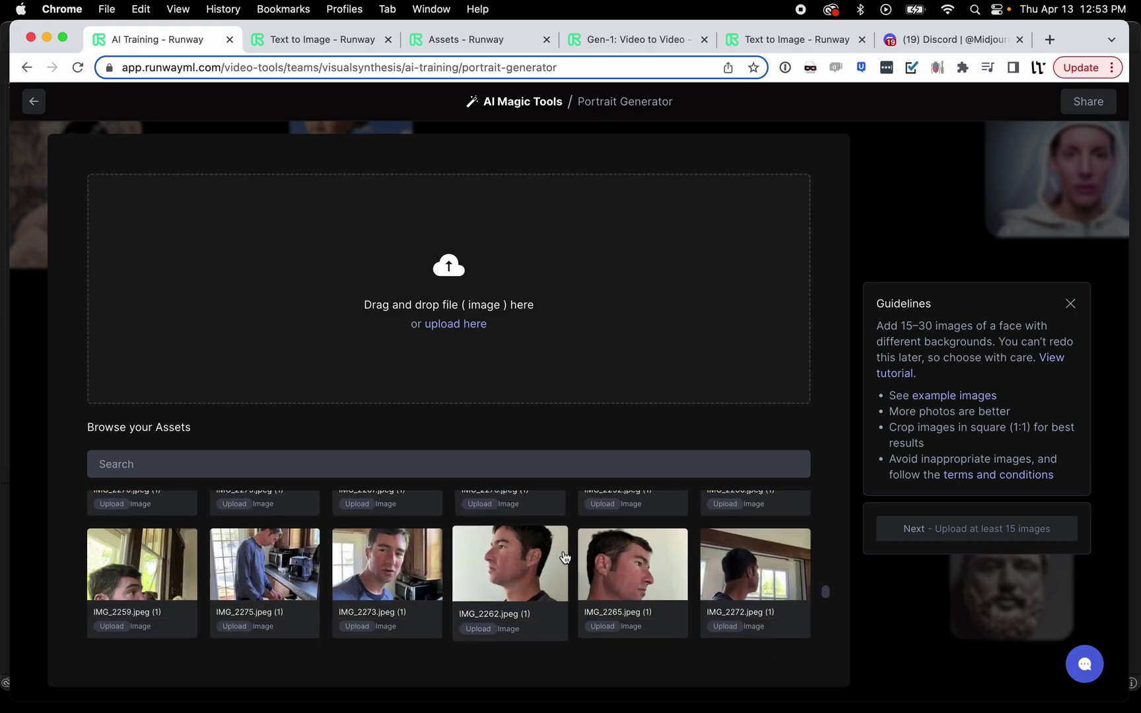
{"action": "scroll", "coordinate": [564, 558], "scroll_direction": "down", "scroll_amount": 10}
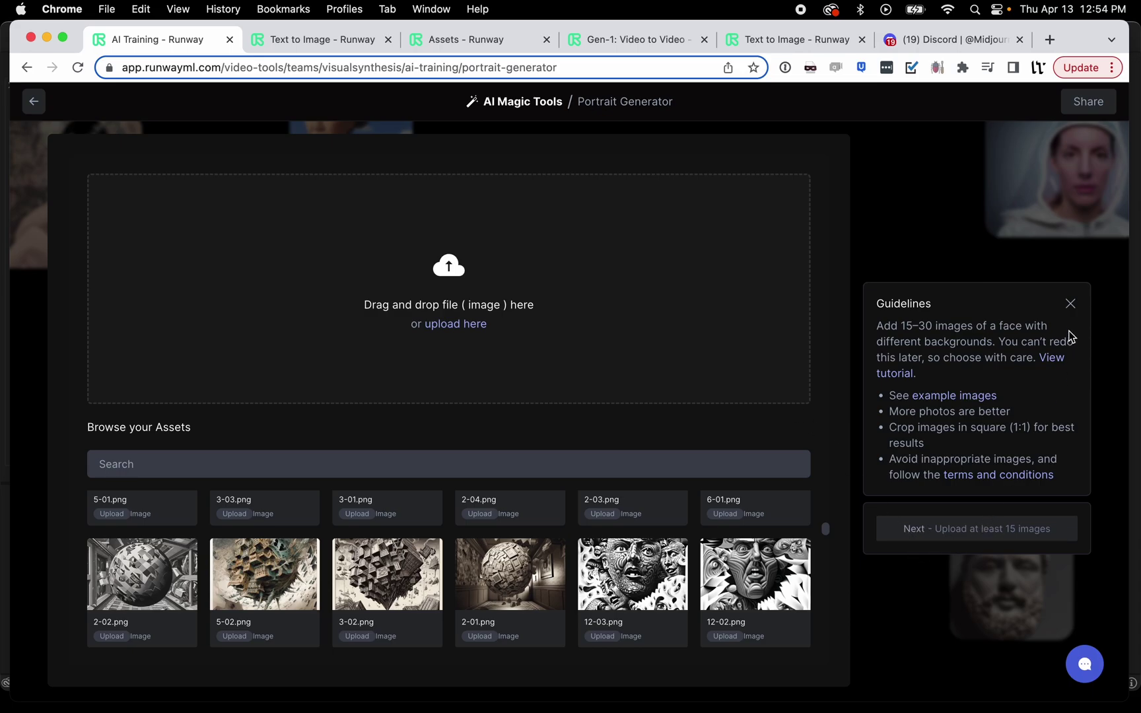
- Collapse the training guidelines and leave the Portrait Generator for the Assets library
{"action": "left_click", "coordinate": [1070, 304]}
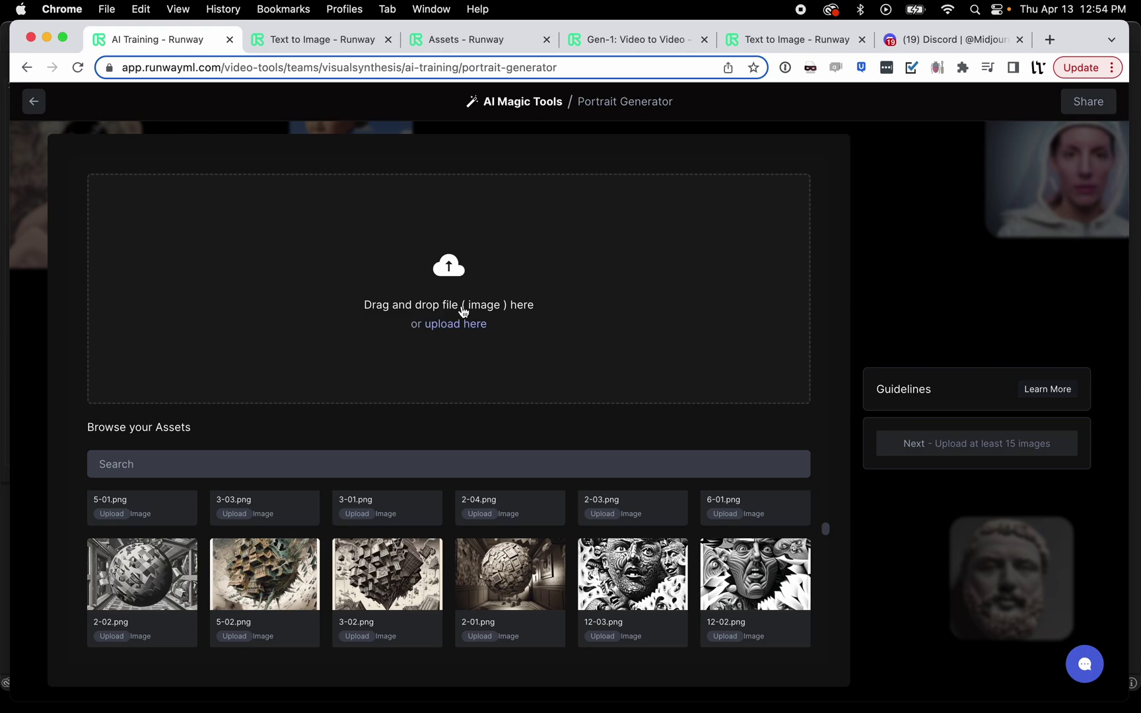
{"action": "left_click", "coordinate": [32, 103]}
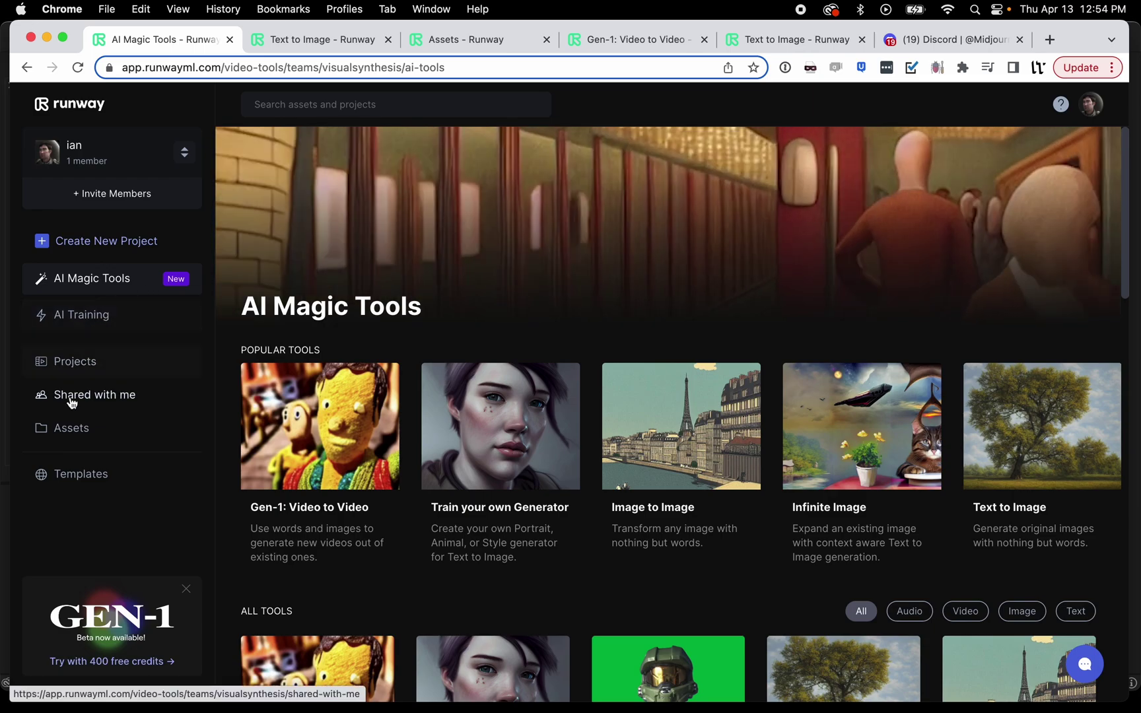
{"action": "left_click", "coordinate": [120, 428]}
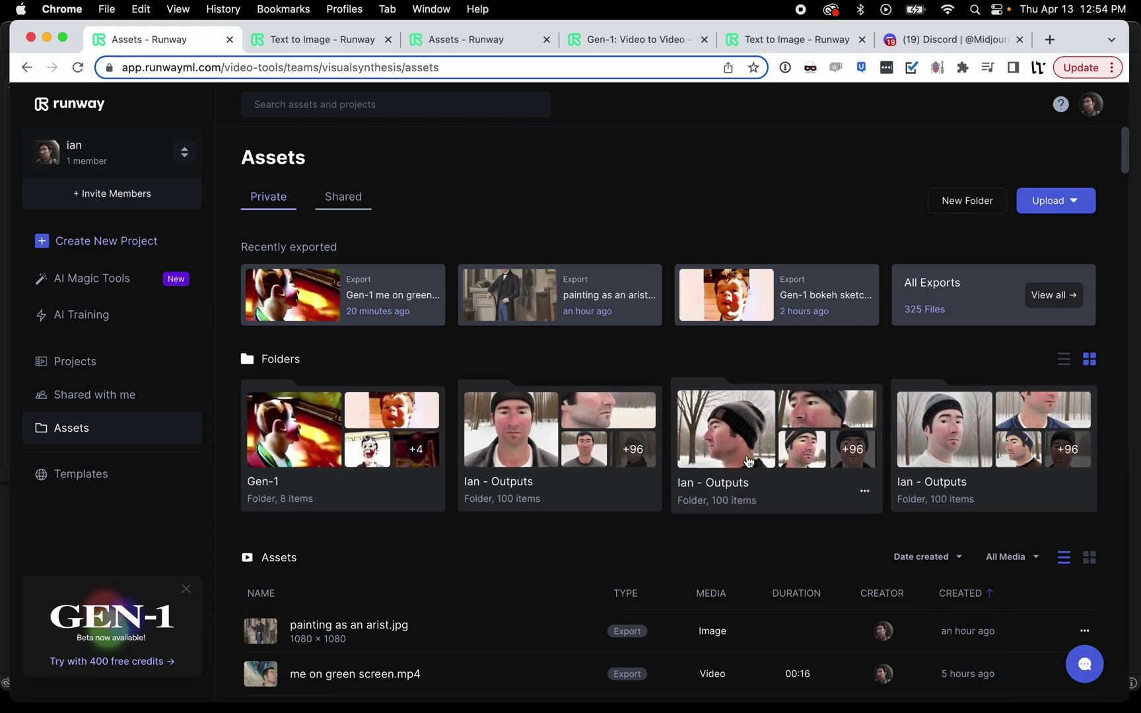
- Open the fourth folder in Assets, the outputs folder with the gray-beanie portrait, and look through its generated images
{"action": "left_click", "coordinate": [939, 430]}
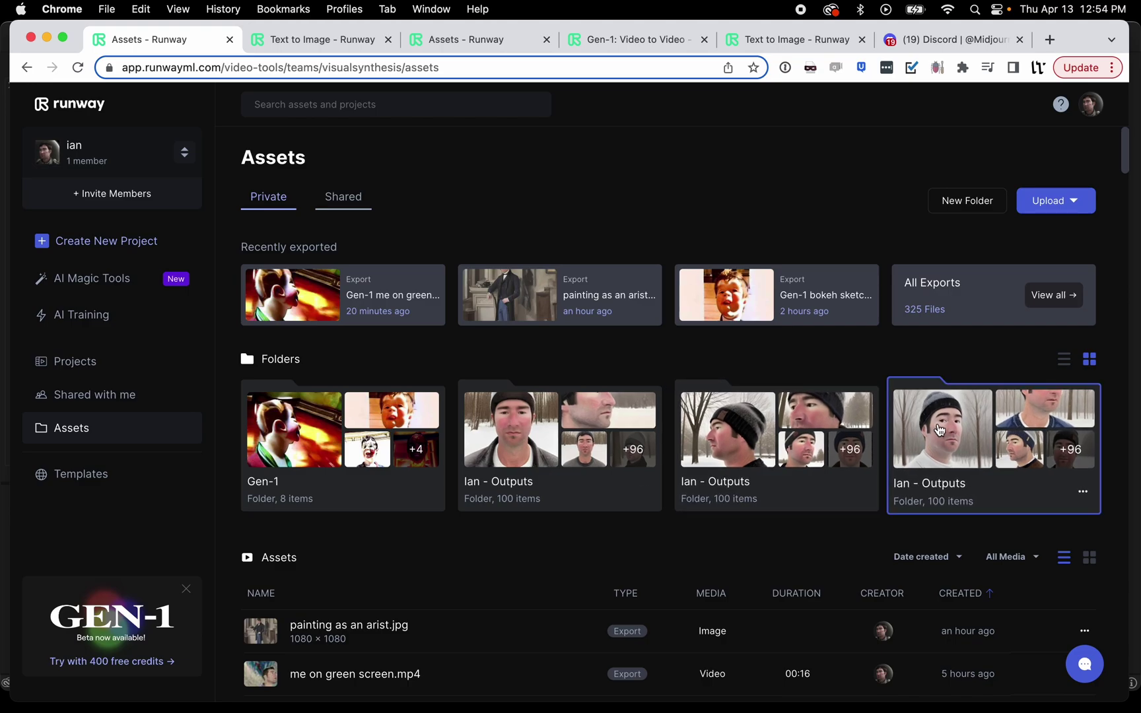
{"action": "left_click", "coordinate": [939, 429]}
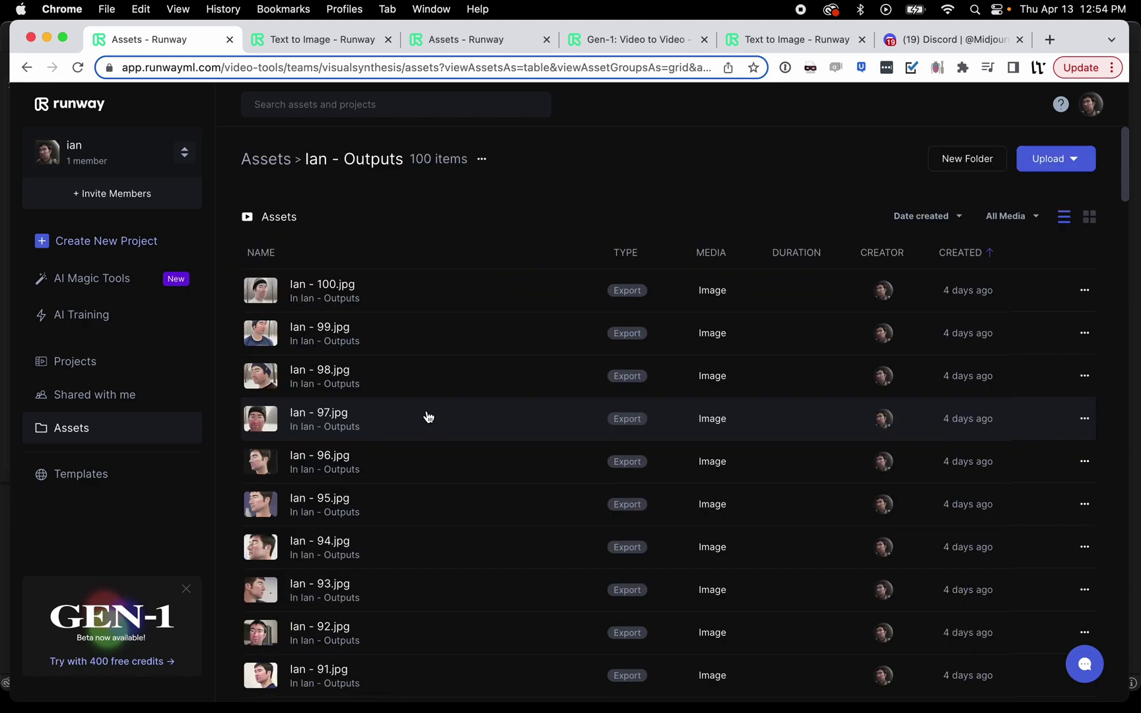
{"action": "left_click", "coordinate": [364, 475]}
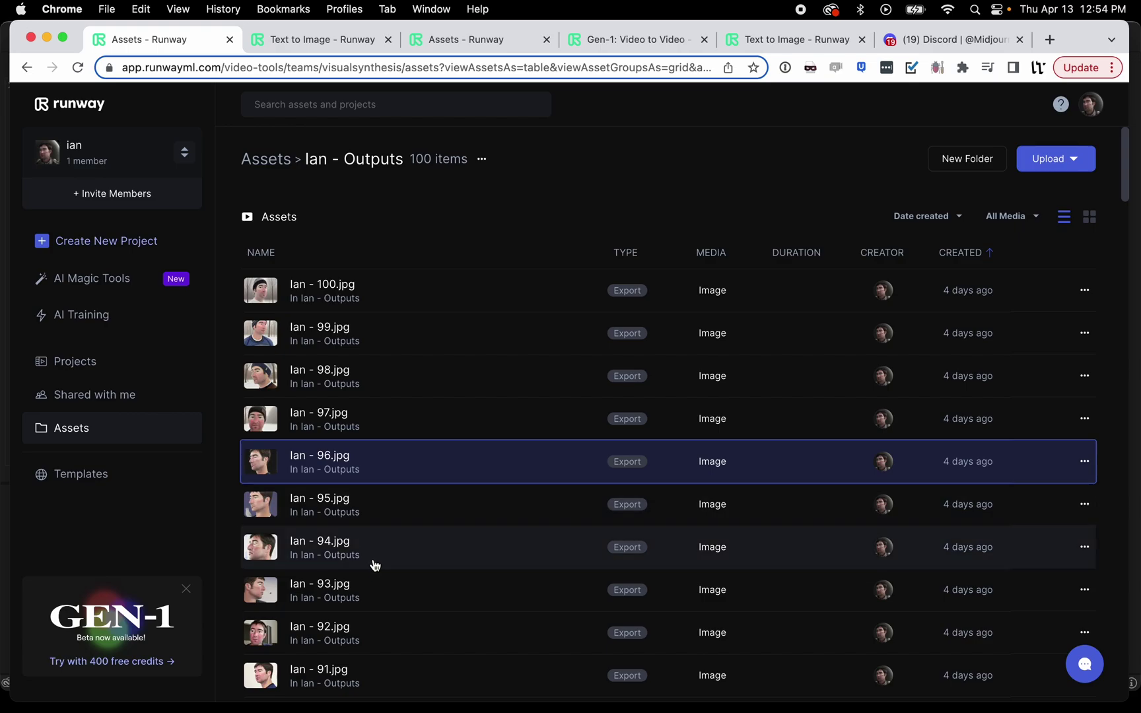
{"action": "scroll", "coordinate": [375, 565], "scroll_direction": "down", "scroll_amount": 5}
{"action": "left_click", "coordinate": [370, 582]}
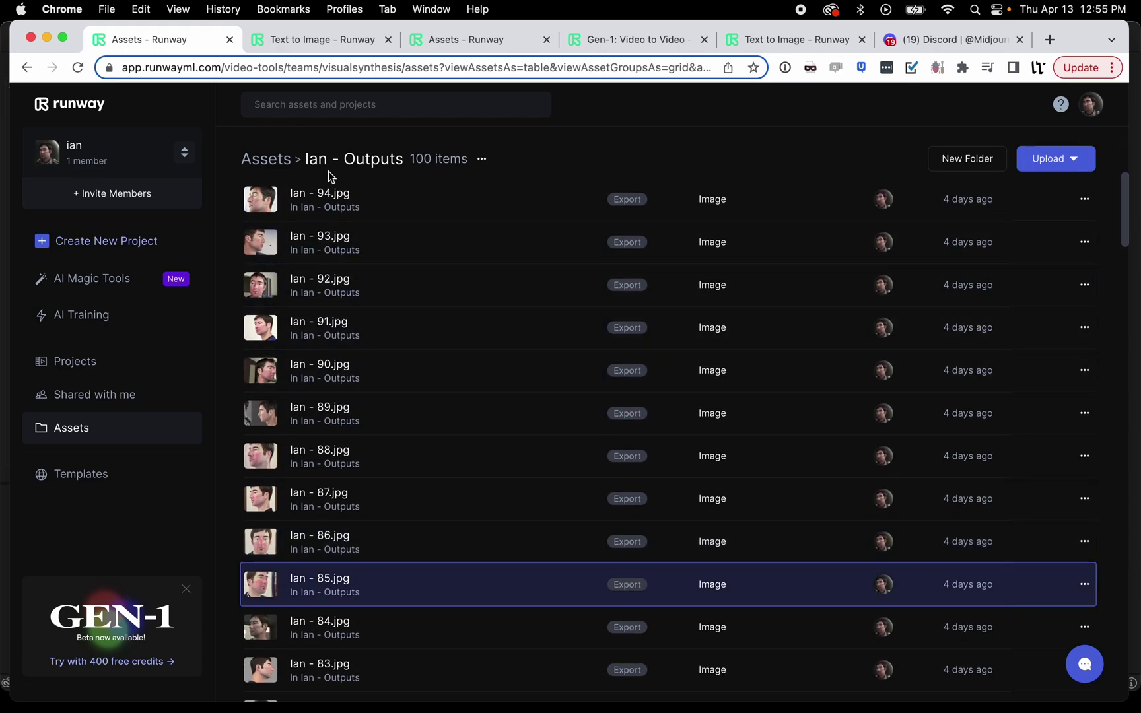
- Close the current Assets tab and review the Text to Image ratio and resolution options, keeping Square (1:1) and 512p
{"action": "left_click", "coordinate": [230, 40]}
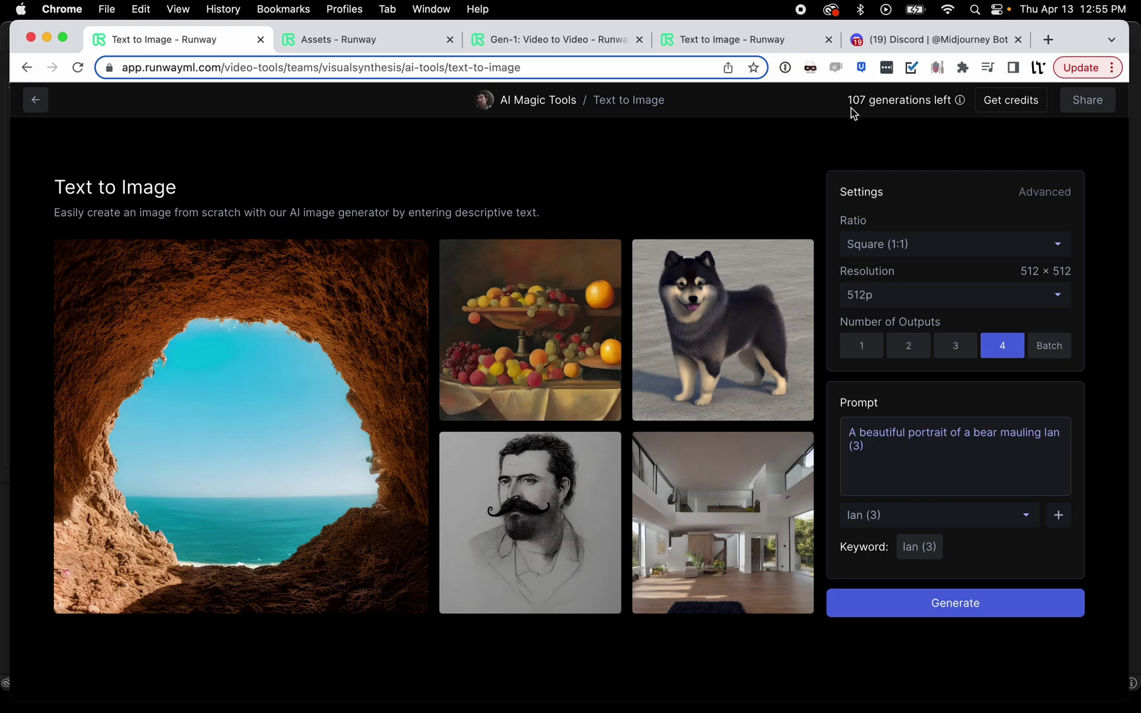
{"action": "mouse_move", "coordinate": [857, 115]}
{"action": "mouse_move", "coordinate": [227, 328]}
{"action": "left_click", "coordinate": [908, 244]}
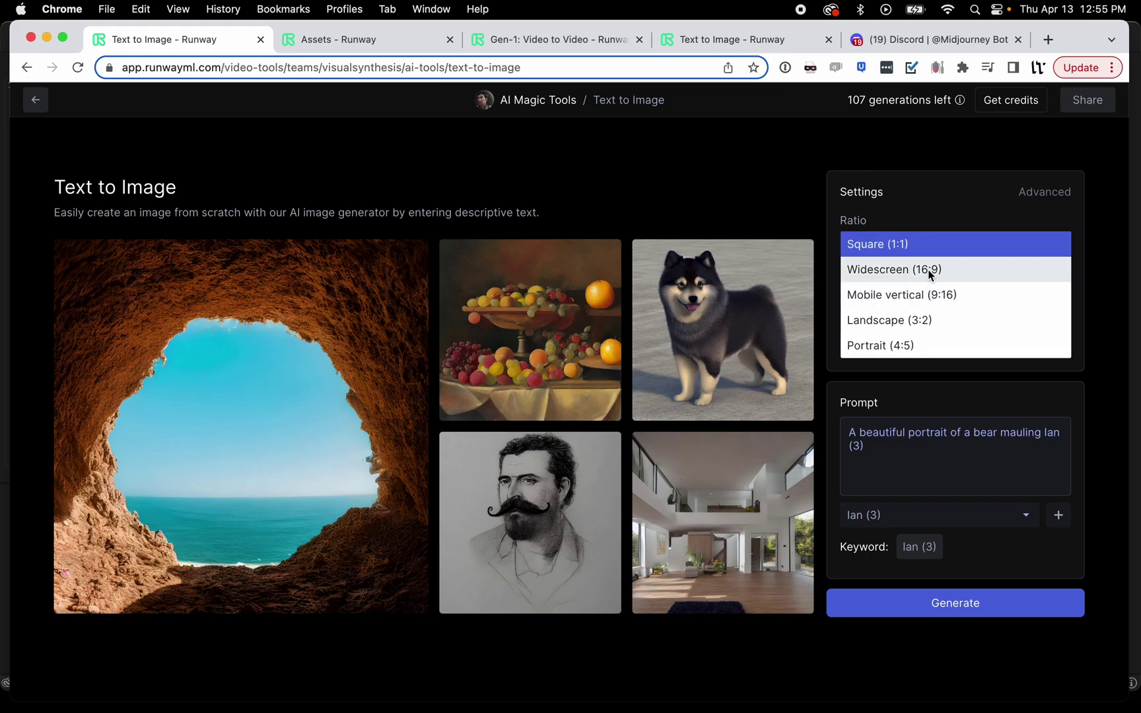
{"action": "left_click", "coordinate": [930, 251]}
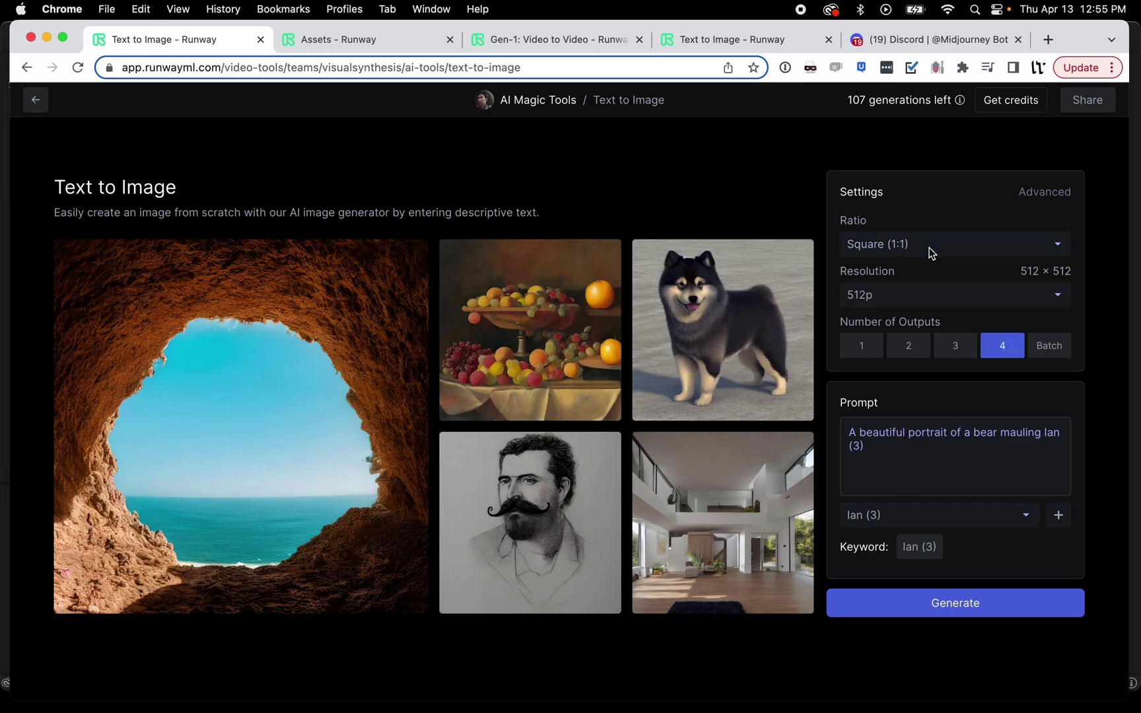
{"action": "left_click", "coordinate": [890, 298]}
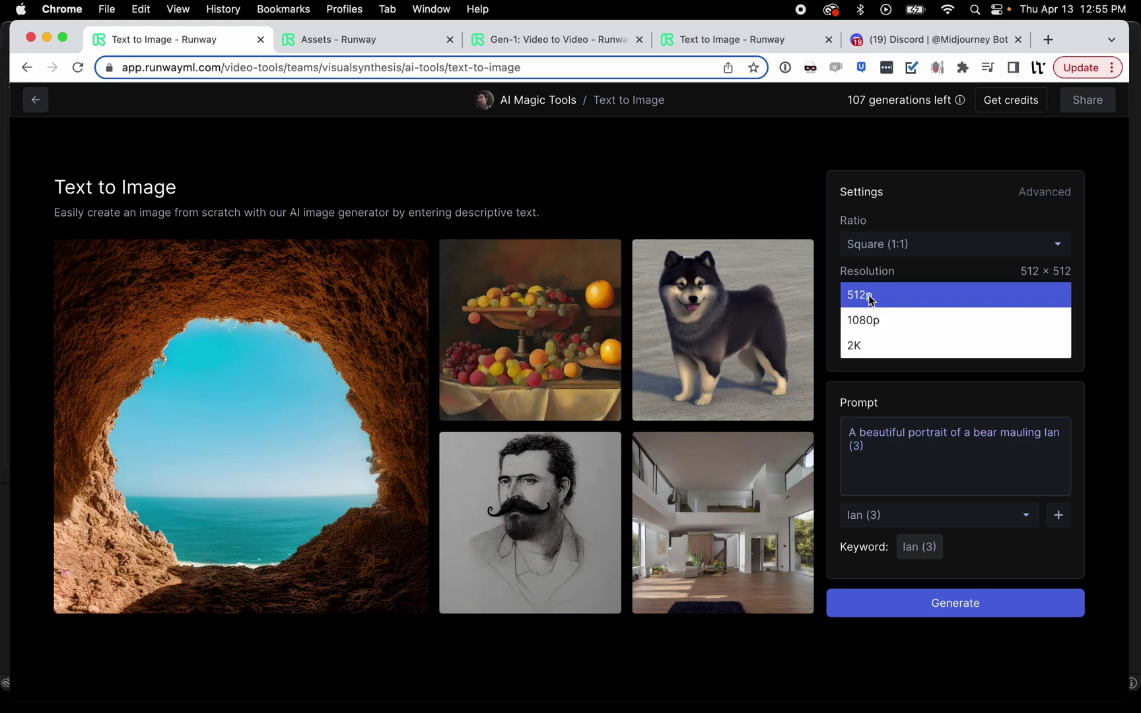
{"action": "left_click", "coordinate": [888, 298]}
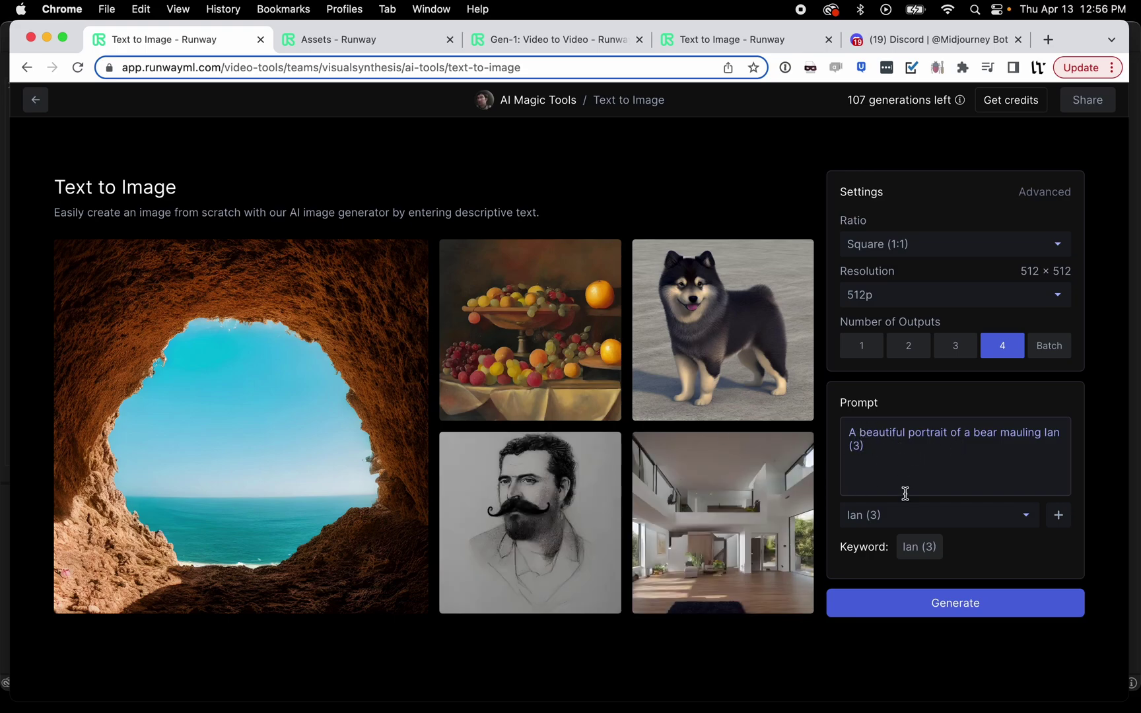
- Review the available custom generators, keep number 3, and generate four images from the existing bear-mauling portrait prompt
{"action": "left_click", "coordinate": [905, 515]}
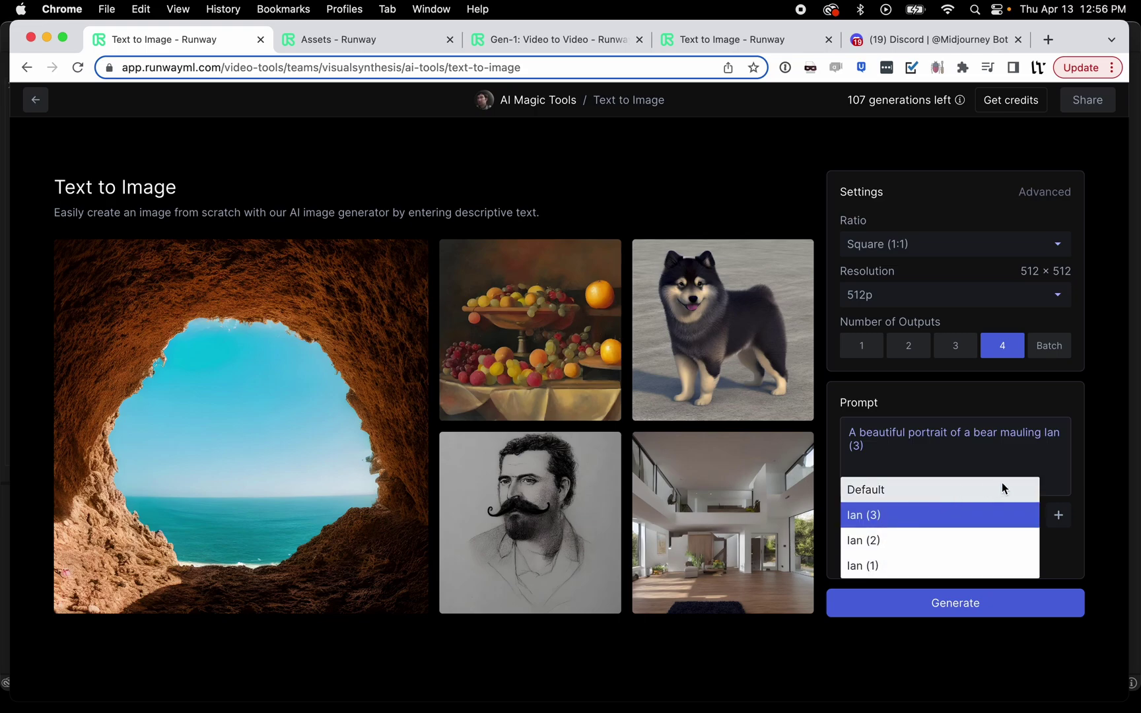
{"action": "left_click", "coordinate": [1089, 485]}
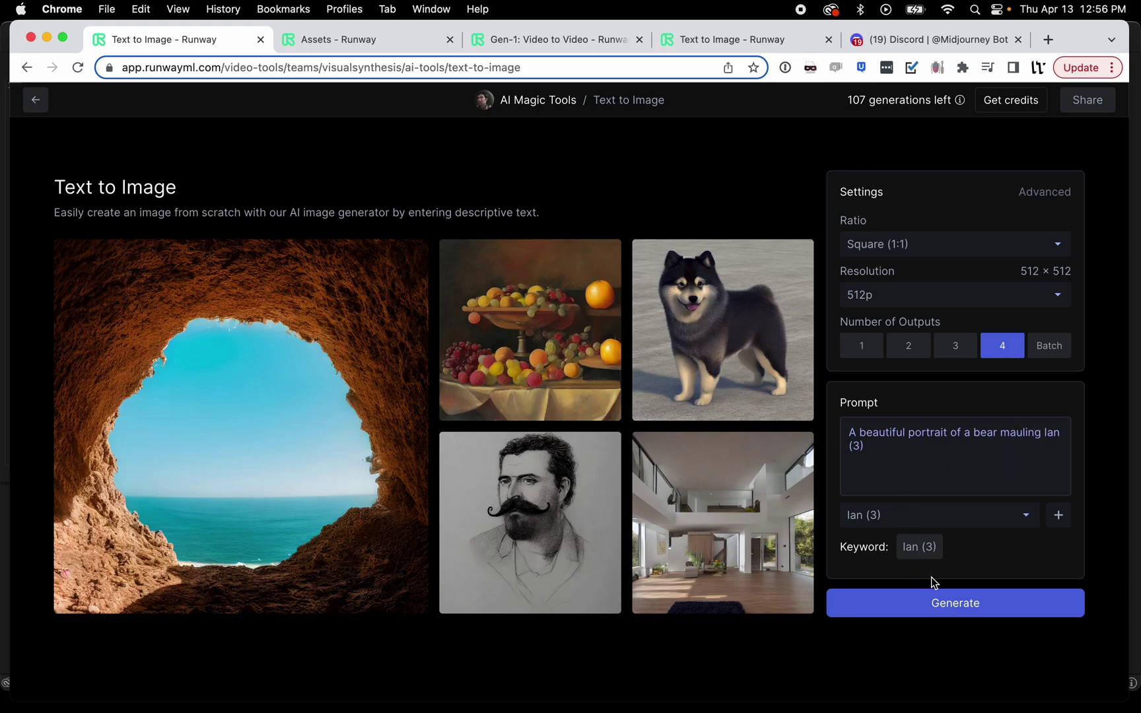
{"action": "left_click", "coordinate": [942, 612]}
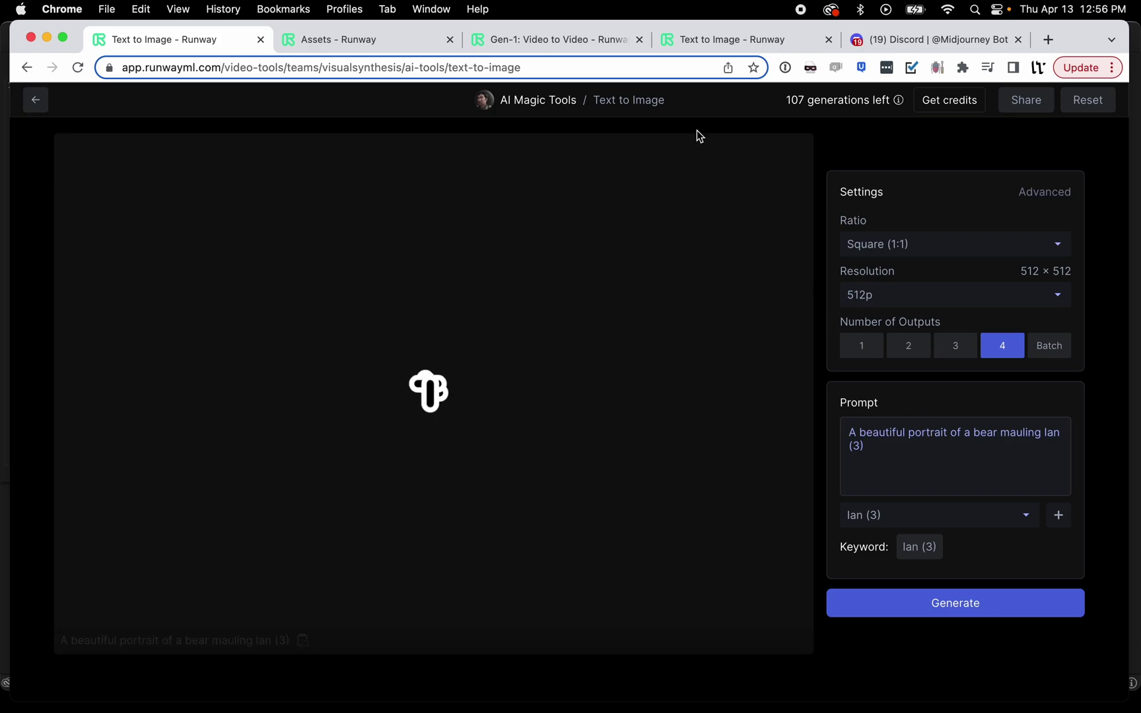
- Check the list of generators without changing the choice, and select the four generated bear images
{"action": "left_click", "coordinate": [891, 514]}
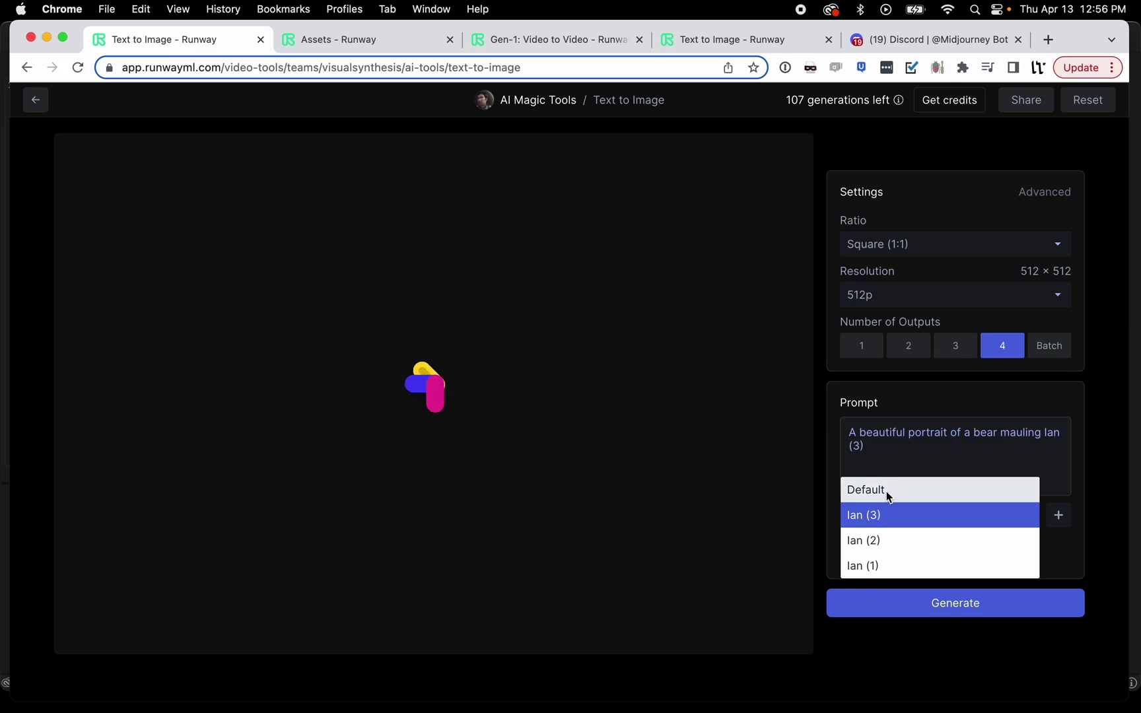
{"action": "left_click", "coordinate": [1101, 482]}
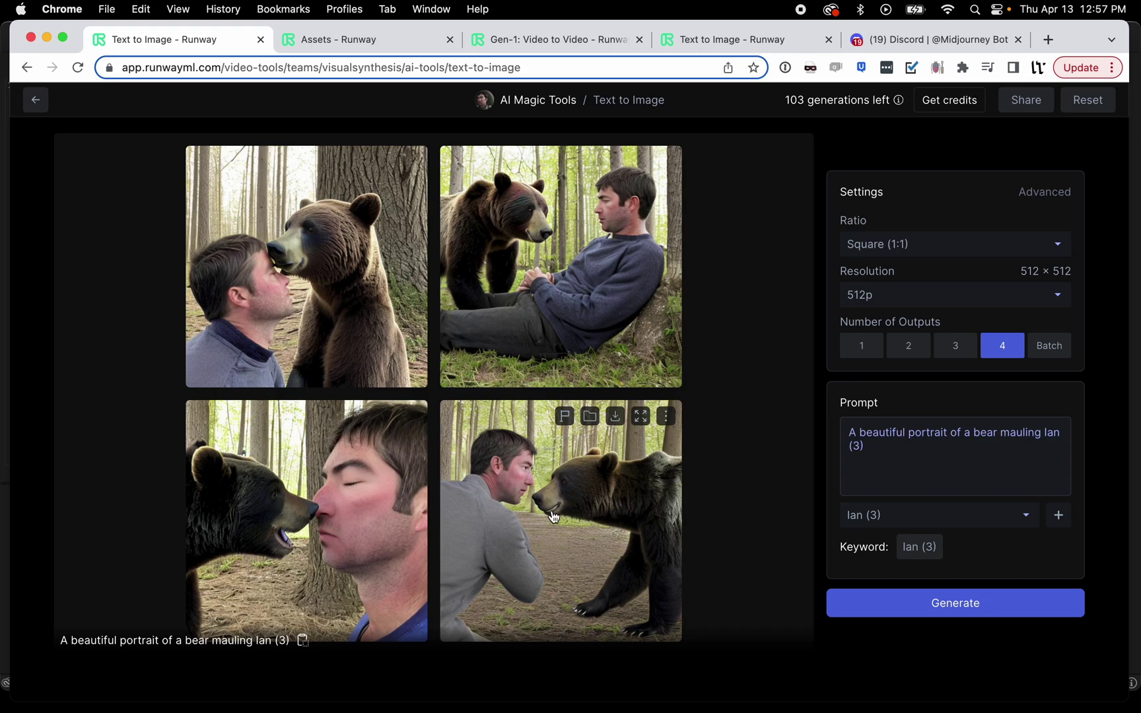
{"action": "left_click", "coordinate": [728, 452]}
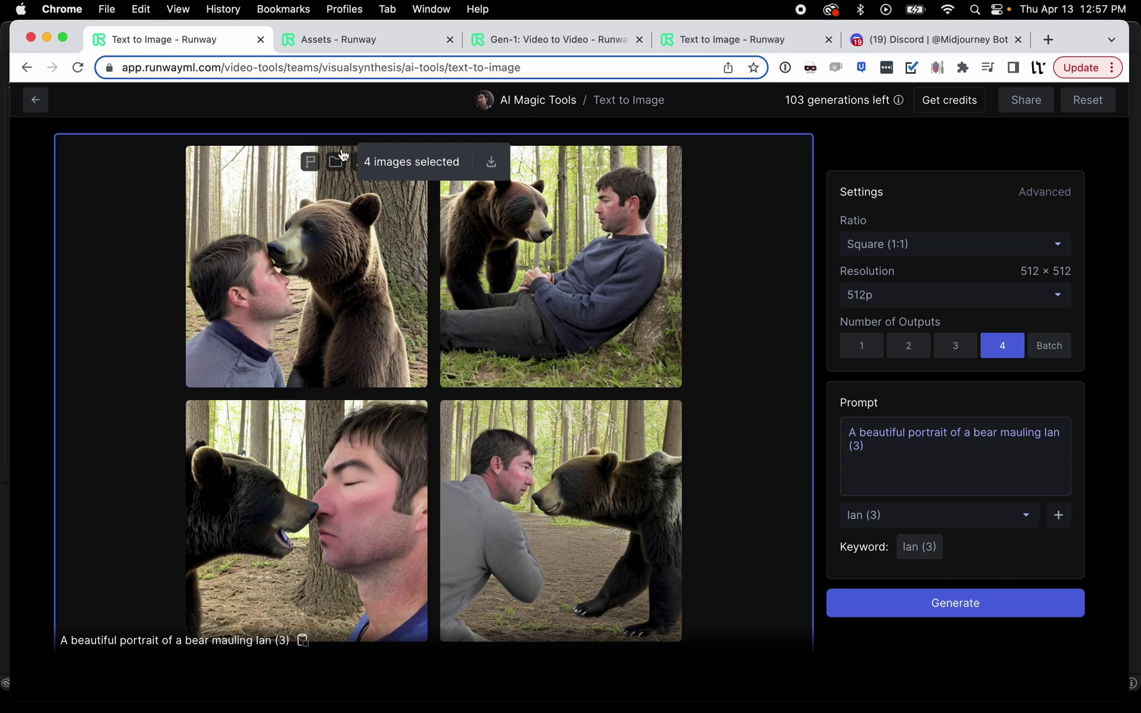
- Switch to the other Text to Image tab holding the 1700s aristocrat oil painting portraits
{"action": "left_click", "coordinate": [345, 41]}
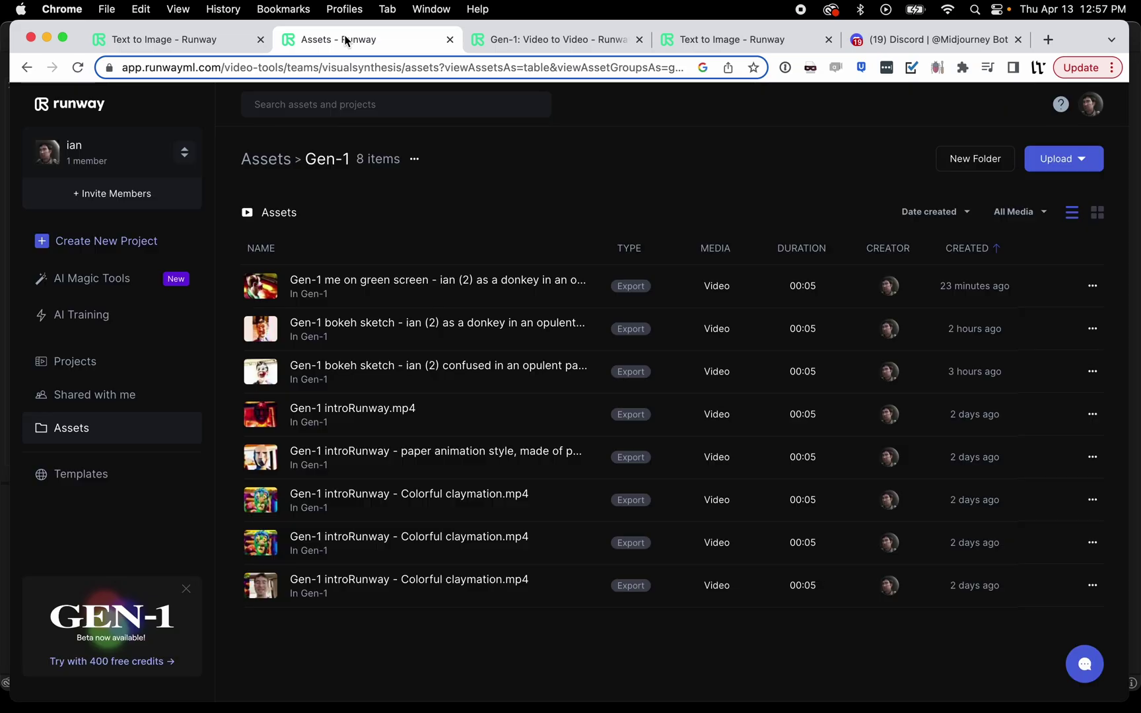
{"action": "left_click", "coordinate": [734, 39]}
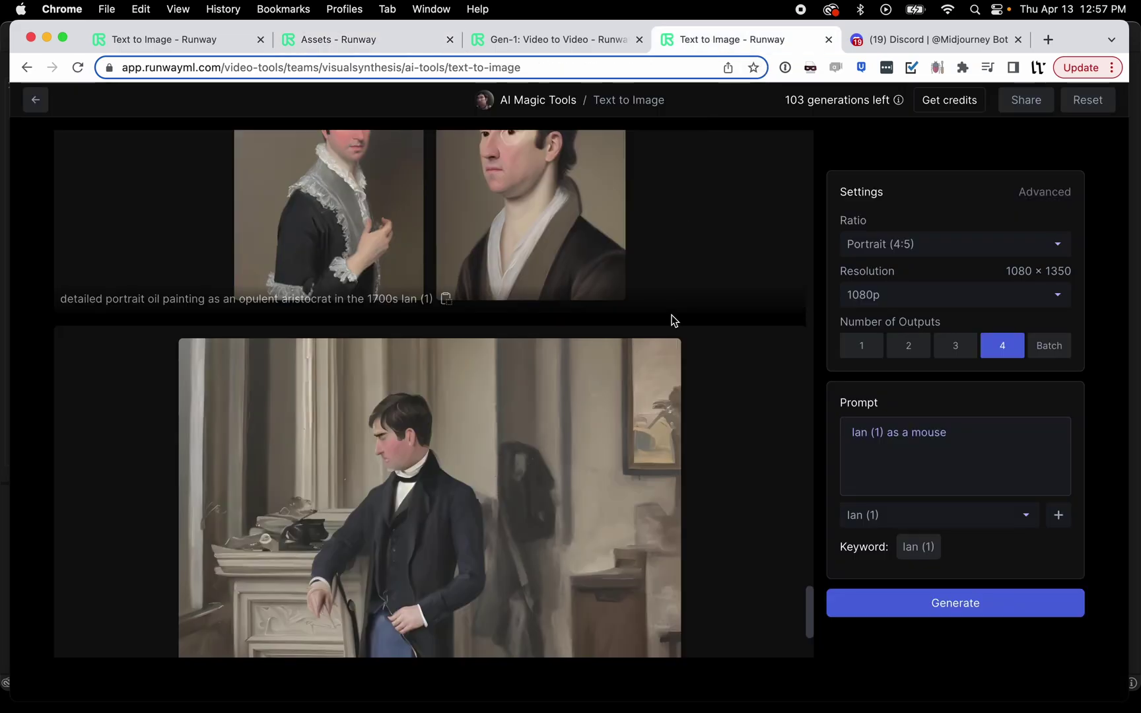
- Review the generated aristocrat oil painting portraits from the 1800s and 1700s prompts
{"action": "scroll", "coordinate": [670, 316], "scroll_direction": "down", "scroll_amount": 3}
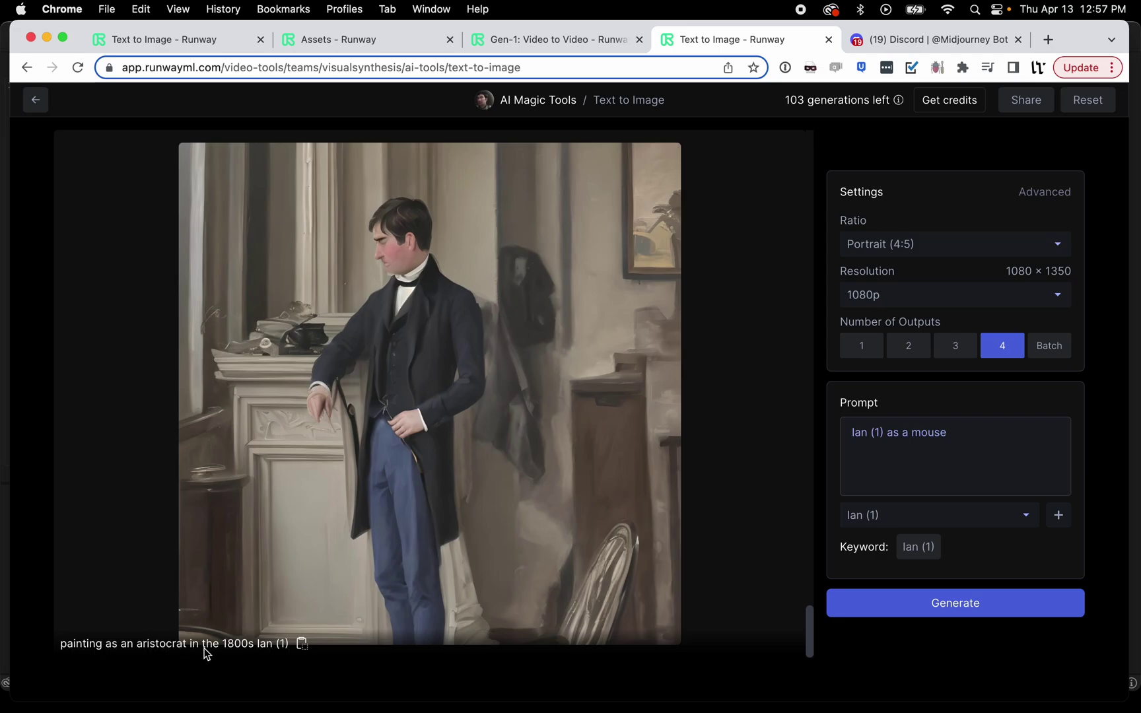
{"action": "mouse_move", "coordinate": [413, 325]}
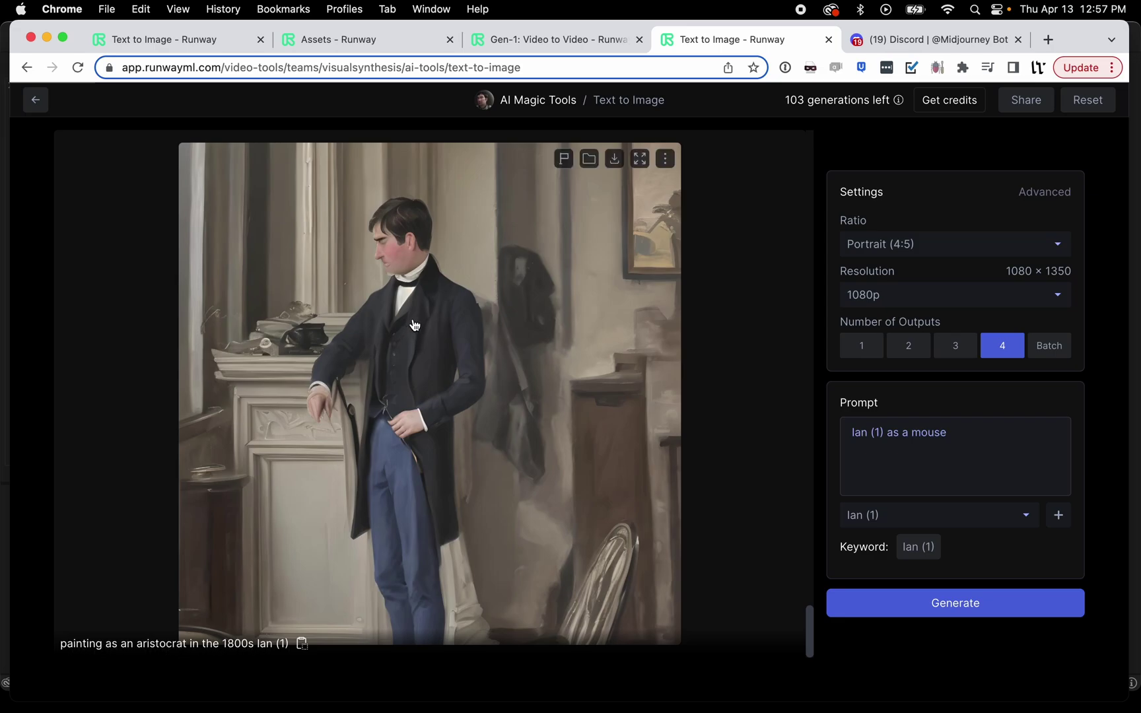
{"action": "scroll", "coordinate": [414, 325], "scroll_direction": "up", "scroll_amount": 5}
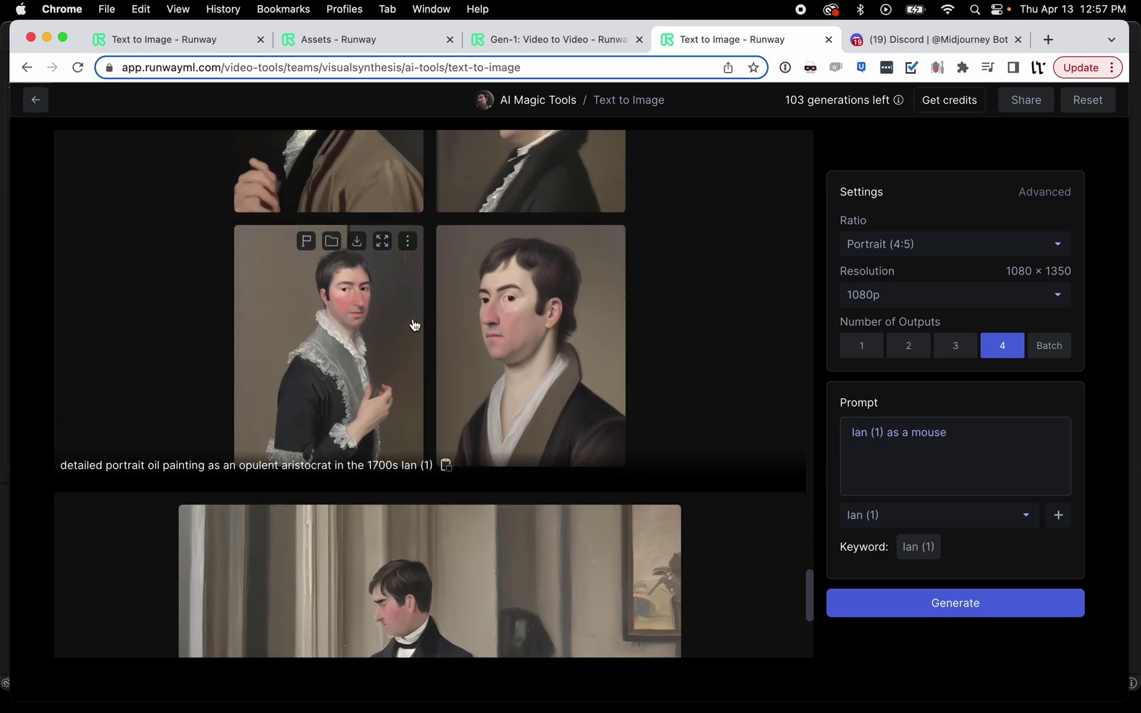
{"action": "scroll", "coordinate": [452, 323], "scroll_direction": "up", "scroll_amount": 2}
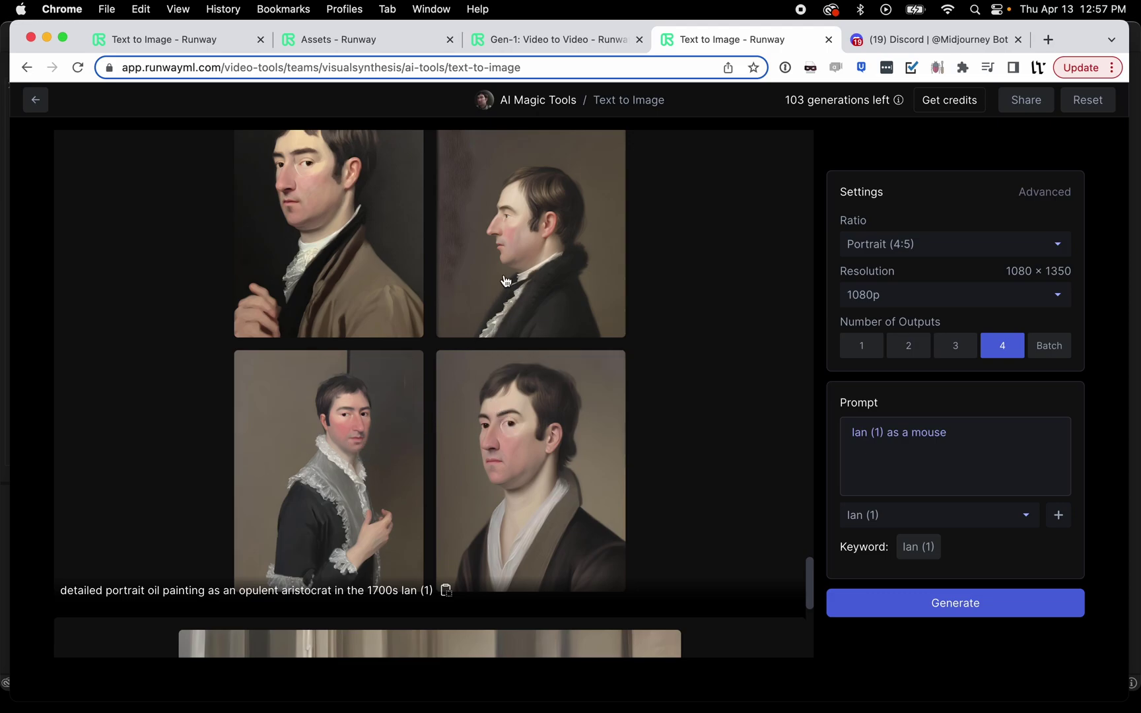
{"action": "scroll", "coordinate": [536, 239], "scroll_direction": "up", "scroll_amount": 1}
{"action": "scroll", "coordinate": [536, 239], "scroll_direction": "up", "scroll_amount": 5}
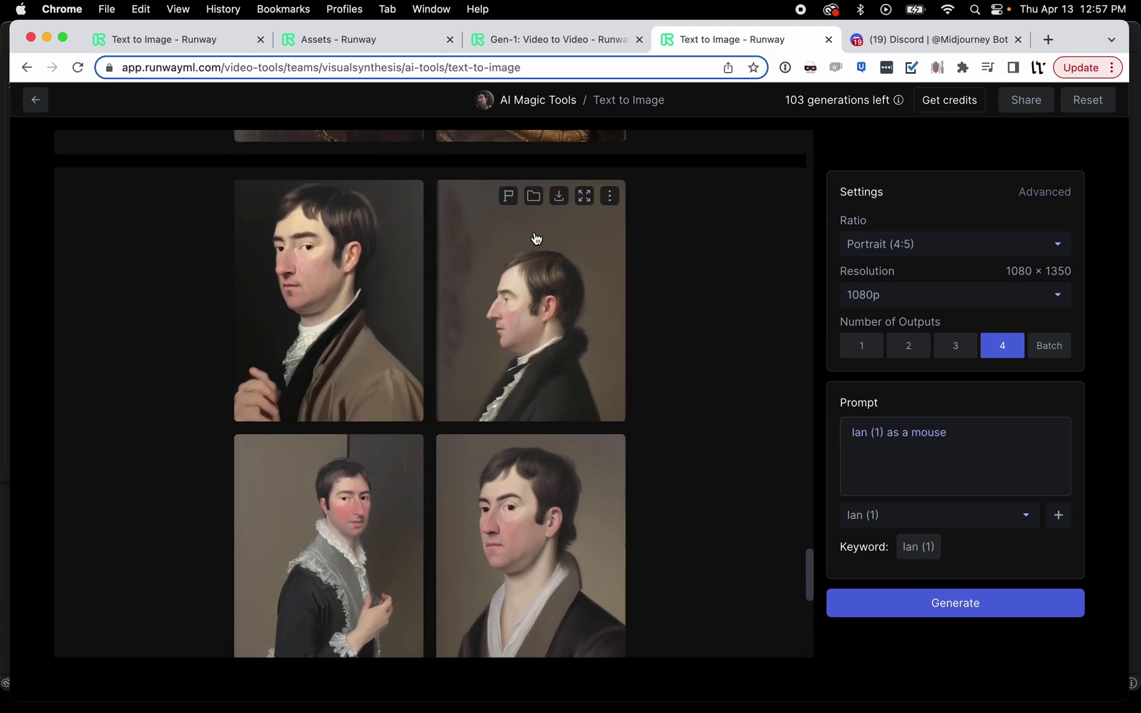
- Examine the generated crowned portraits and the oil paintings of an opulent gold cloaked king in the 1700s
{"action": "scroll", "coordinate": [536, 238], "scroll_direction": "up", "scroll_amount": 10}
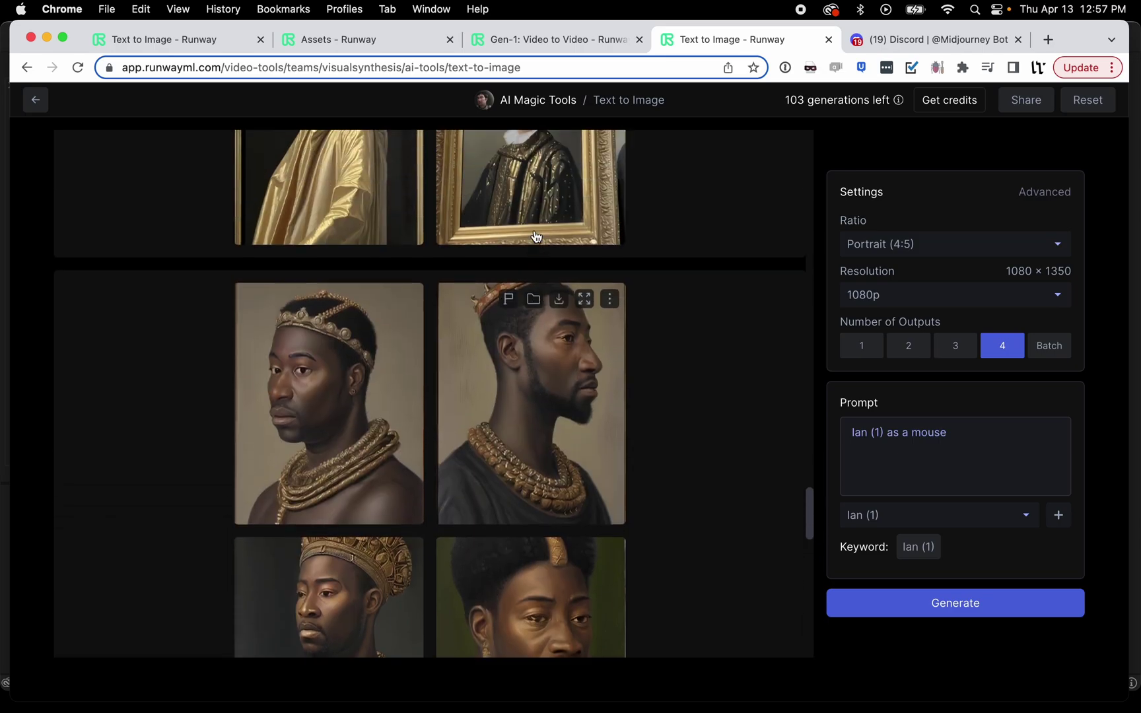
{"action": "scroll", "coordinate": [536, 237], "scroll_direction": "up", "scroll_amount": 1}
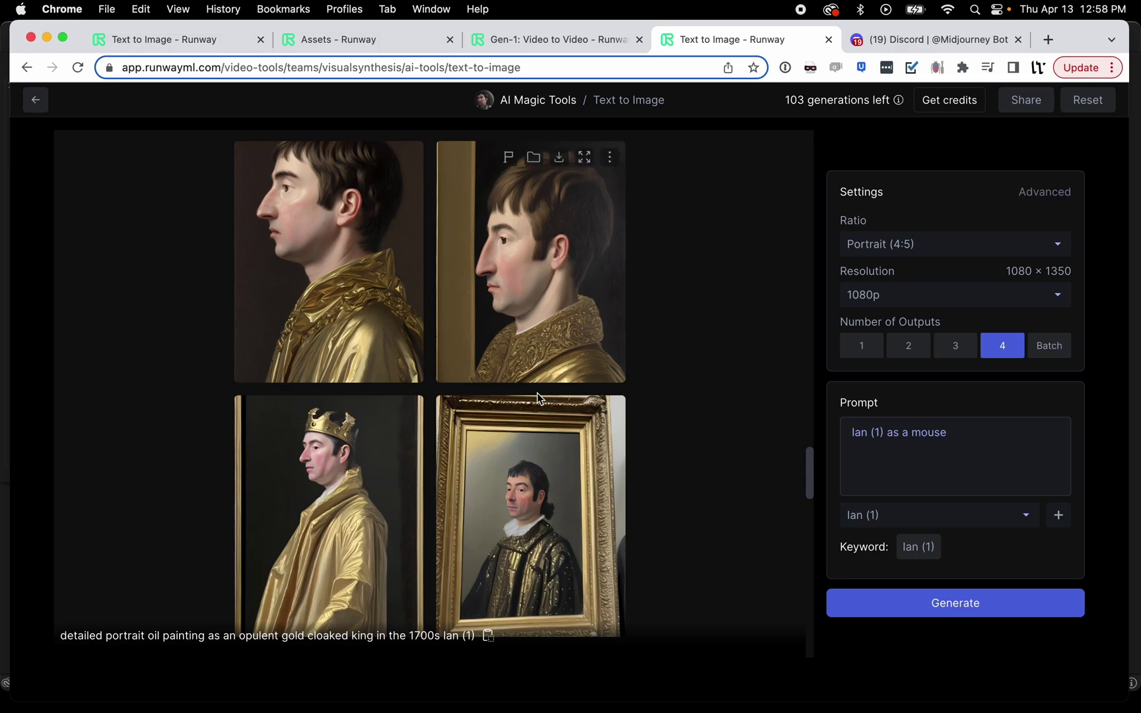
{"action": "scroll", "coordinate": [532, 470], "scroll_direction": "up", "scroll_amount": 6}
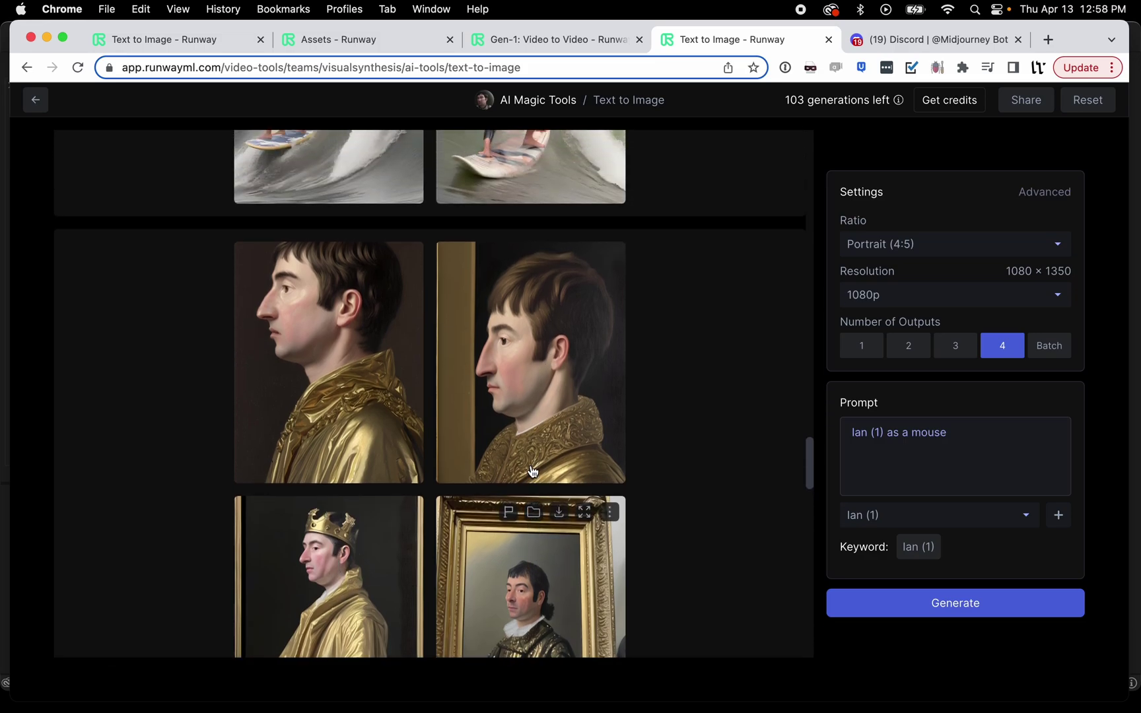
- Review the four generated images of a surfboarder riding big waves
{"action": "scroll", "coordinate": [532, 470], "scroll_direction": "up", "scroll_amount": 6}
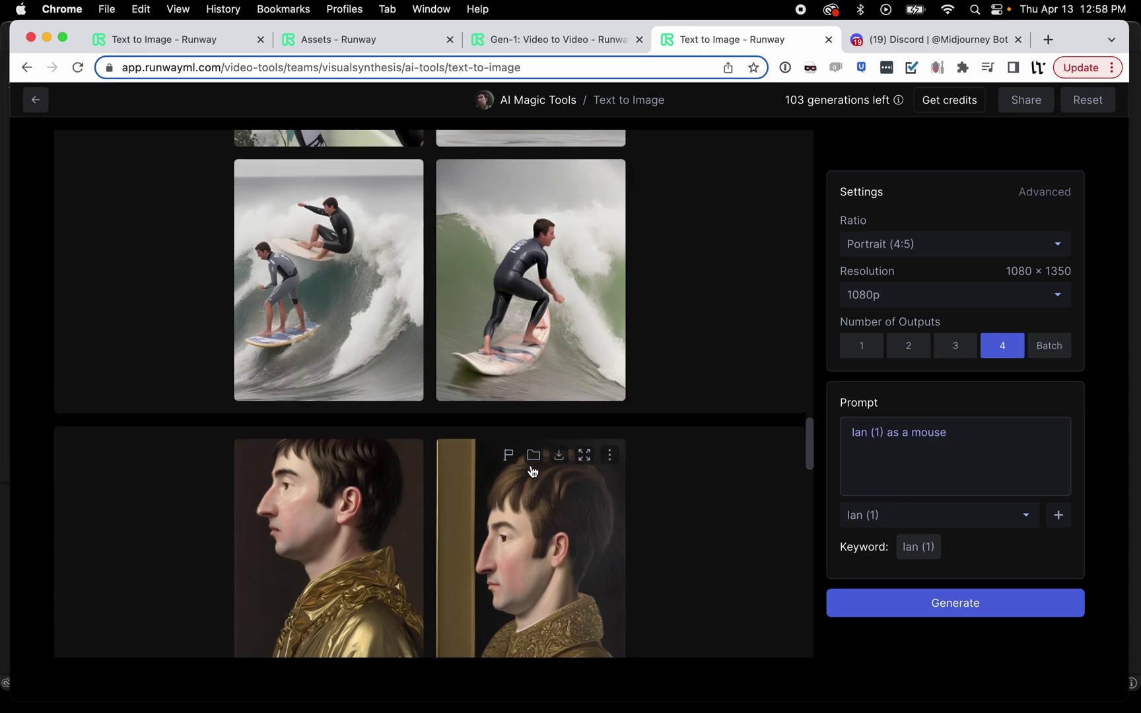
{"action": "scroll", "coordinate": [532, 470], "scroll_direction": "up", "scroll_amount": 1}
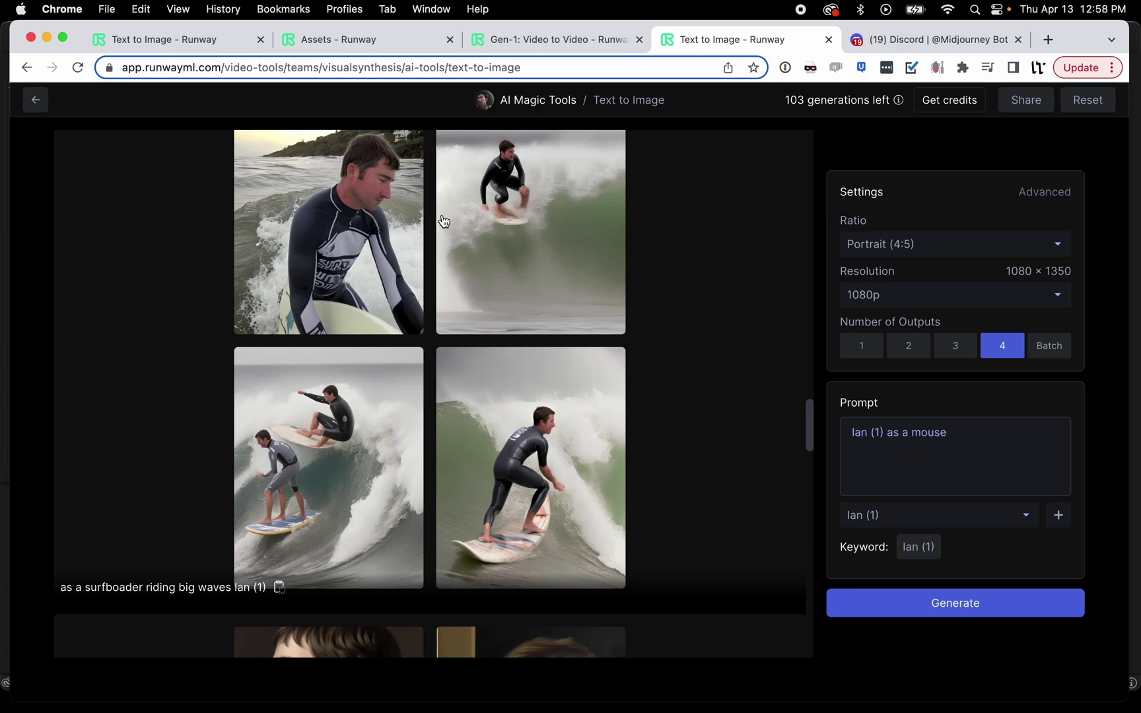
{"action": "scroll", "coordinate": [333, 231], "scroll_direction": "up", "scroll_amount": 5}
- Examine the policeman at a crime scene images, enlarging the picture of two officers in a hallway and closing it again
{"action": "scroll", "coordinate": [334, 230], "scroll_direction": "up", "scroll_amount": 4}
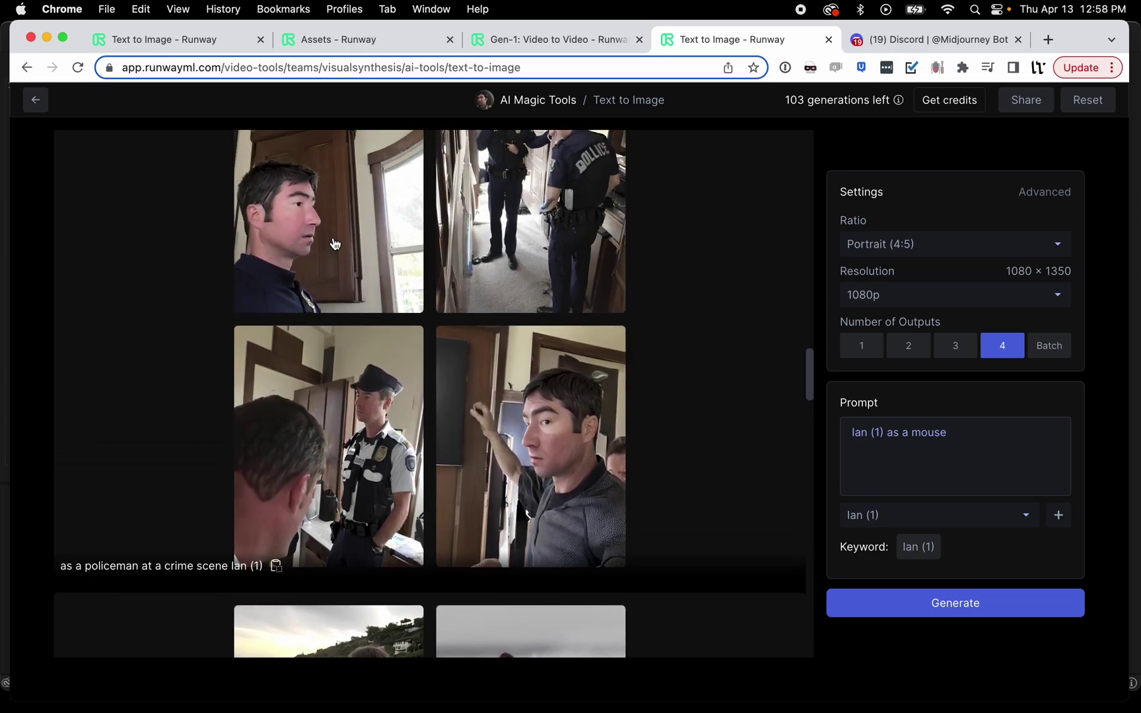
{"action": "scroll", "coordinate": [478, 256], "scroll_direction": "up", "scroll_amount": 2}
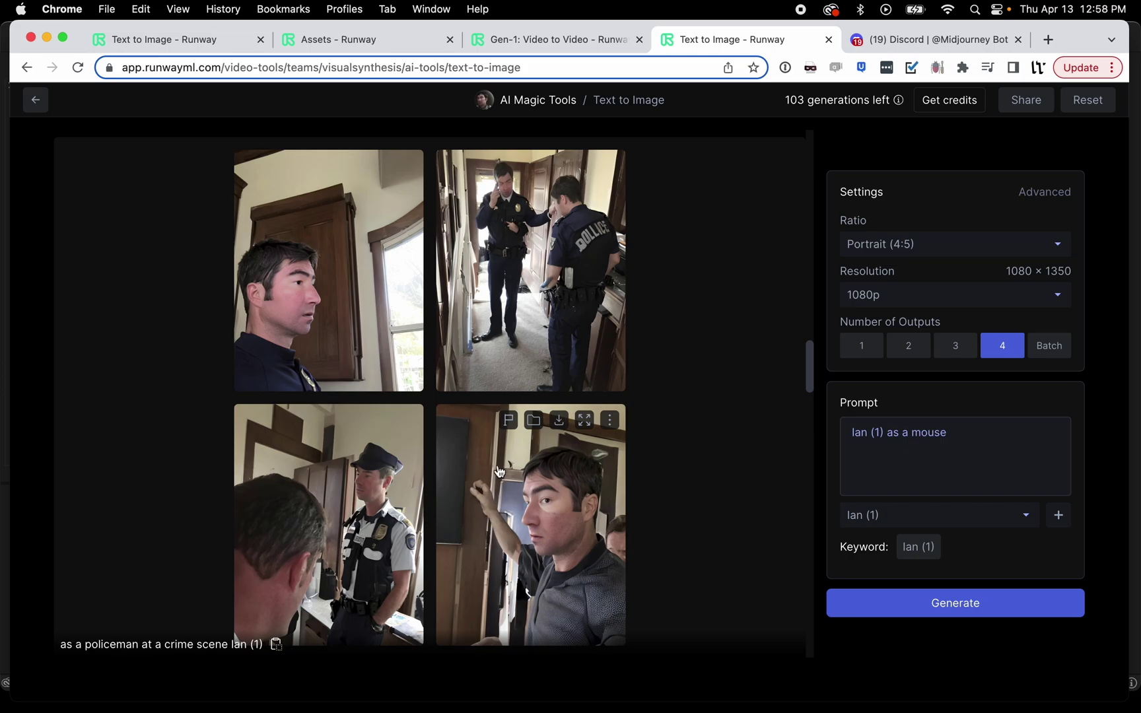
{"action": "scroll", "coordinate": [537, 308], "scroll_direction": "up", "scroll_amount": 2}
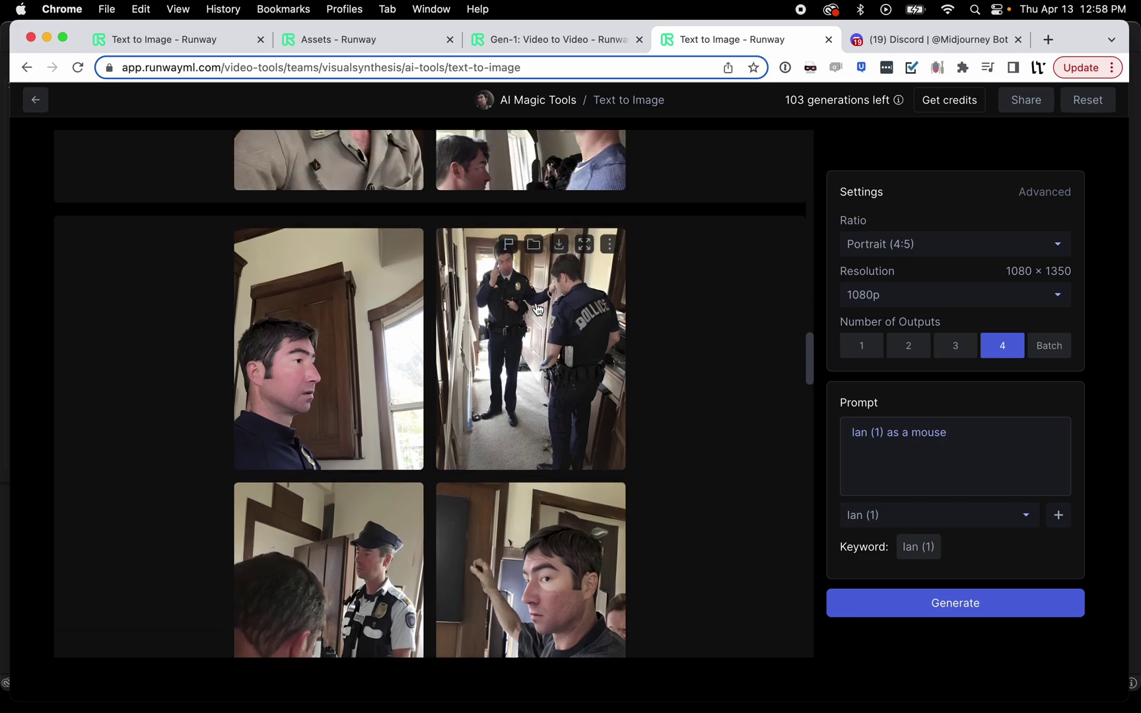
{"action": "scroll", "coordinate": [383, 407], "scroll_direction": "up", "scroll_amount": 3}
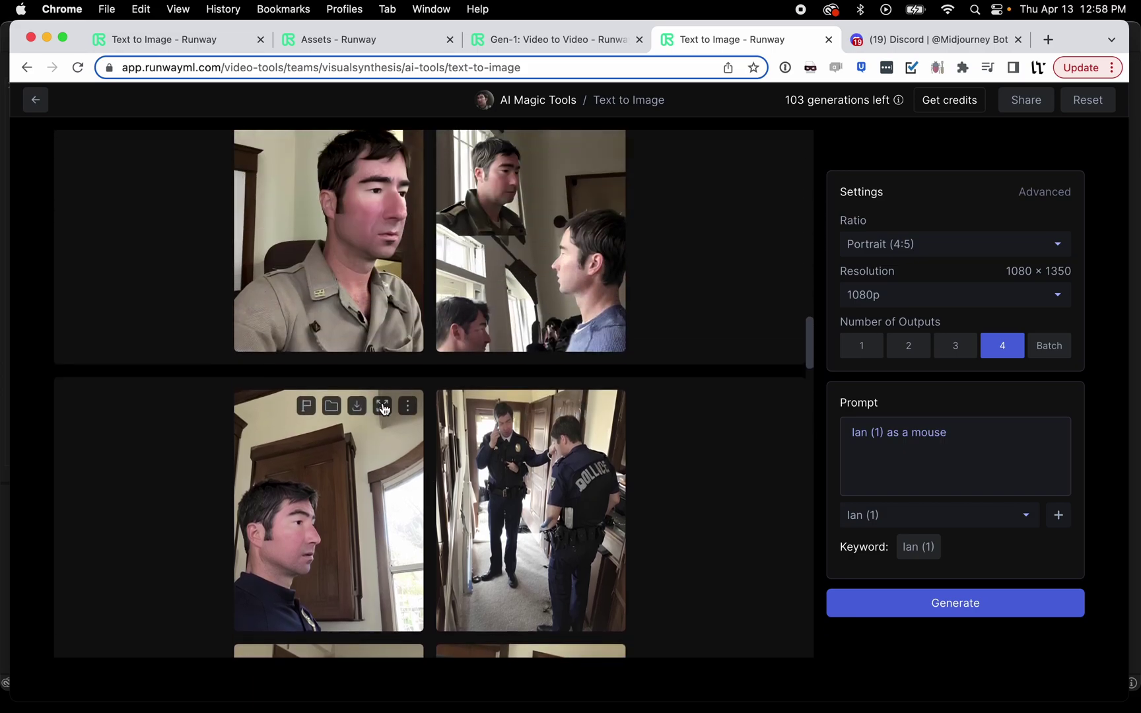
{"action": "scroll", "coordinate": [382, 404], "scroll_direction": "up", "scroll_amount": 2}
{"action": "scroll", "coordinate": [382, 407], "scroll_direction": "down", "scroll_amount": 5}
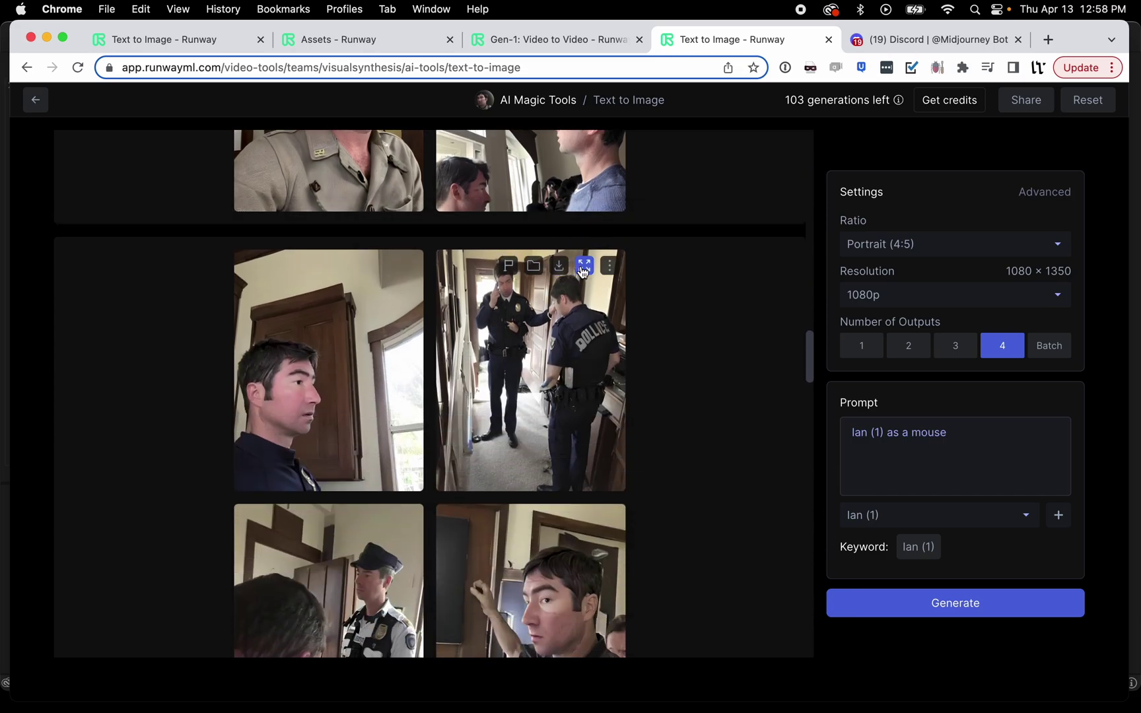
{"action": "left_click", "coordinate": [580, 265]}
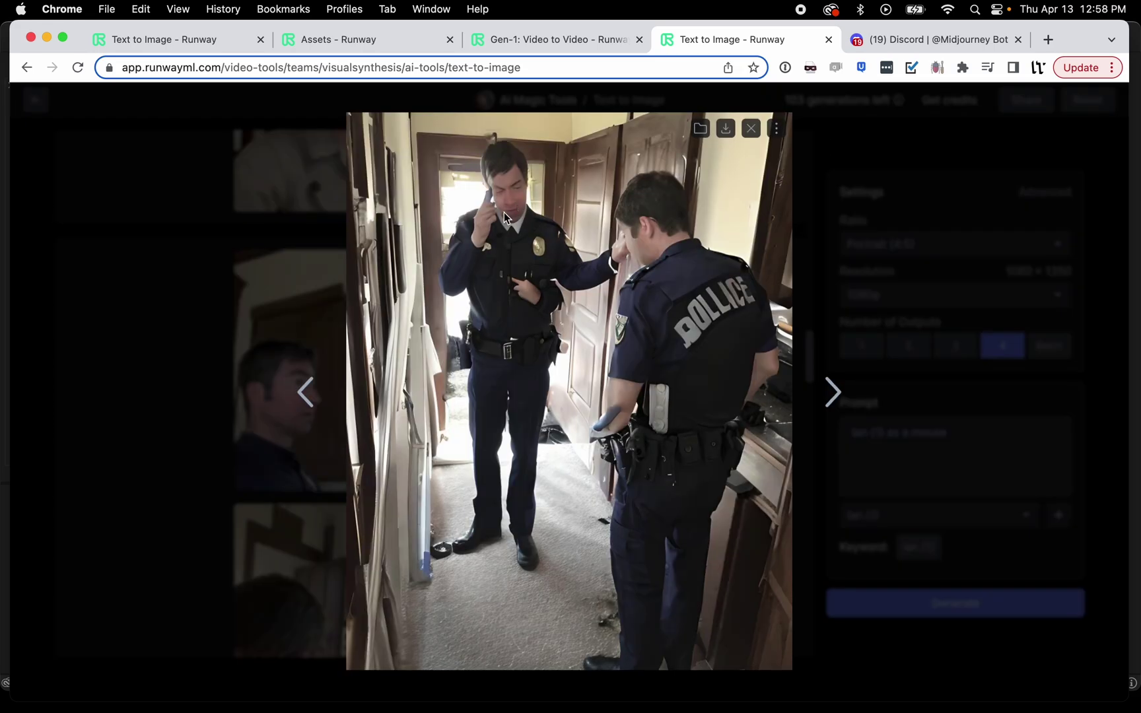
{"action": "left_click", "coordinate": [837, 227]}
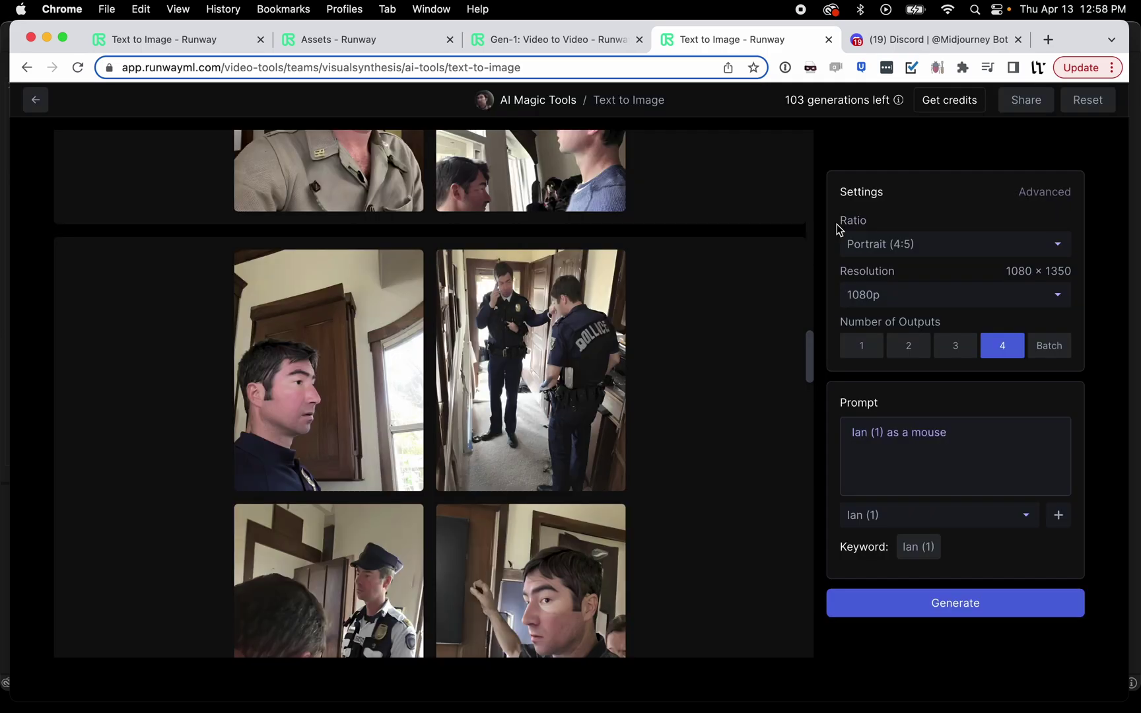
- Review the four generated images of a soldier in the revolutionary war
{"action": "scroll", "coordinate": [449, 397], "scroll_direction": "down", "scroll_amount": 4}
{"action": "scroll", "coordinate": [449, 397], "scroll_direction": "up", "scroll_amount": 5}
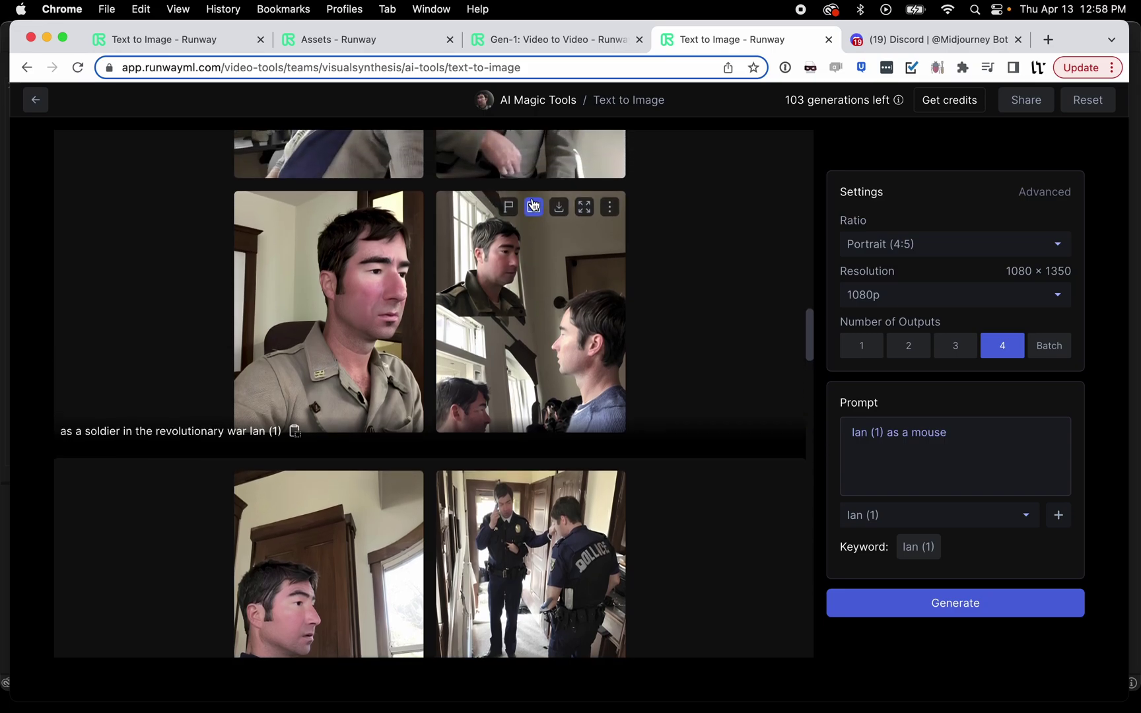
{"action": "scroll", "coordinate": [545, 322], "scroll_direction": "up", "scroll_amount": 1}
{"action": "scroll", "coordinate": [545, 323], "scroll_direction": "up", "scroll_amount": 4}
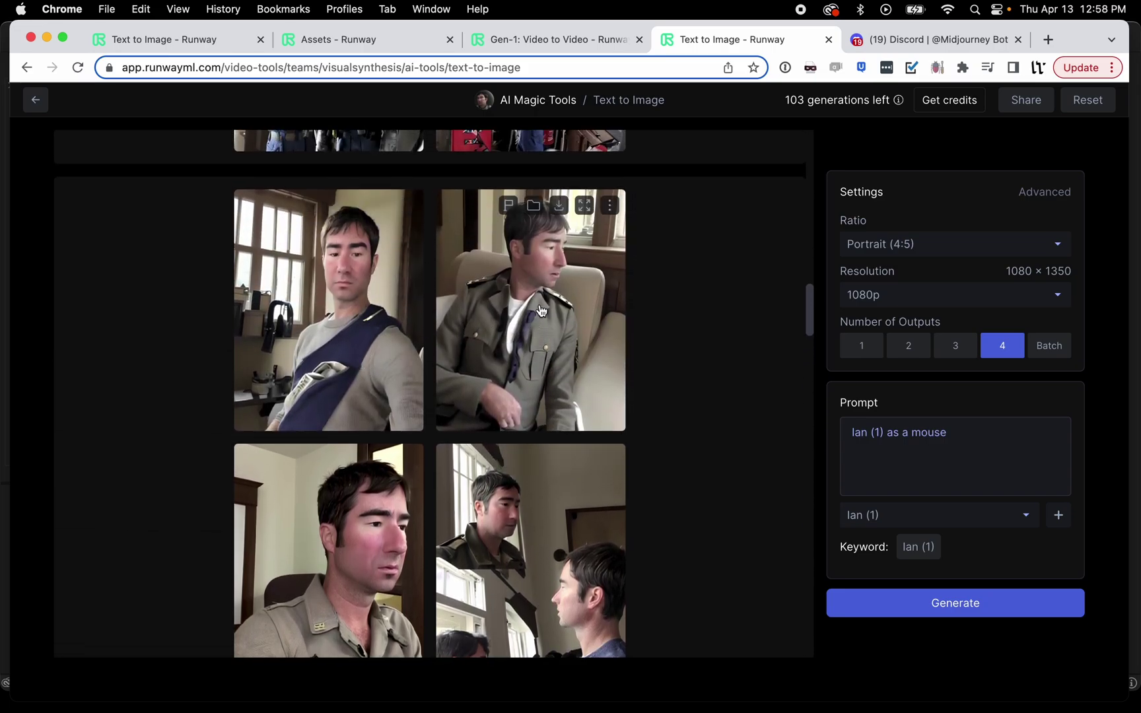
- Review the generated fireman, WW2 d-day soldier and mouse image sets up to the newest result
{"action": "scroll", "coordinate": [539, 307], "scroll_direction": "up", "scroll_amount": 3}
{"action": "scroll", "coordinate": [539, 307], "scroll_direction": "up", "scroll_amount": 5}
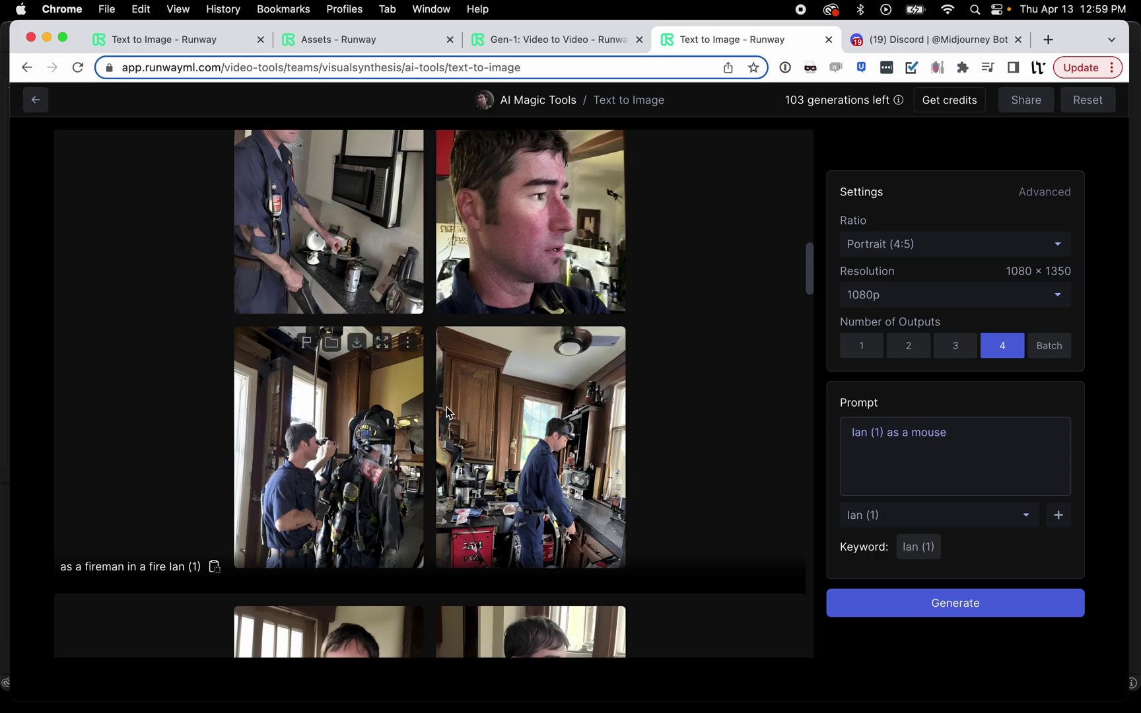
{"action": "scroll", "coordinate": [423, 435], "scroll_direction": "up", "scroll_amount": 6}
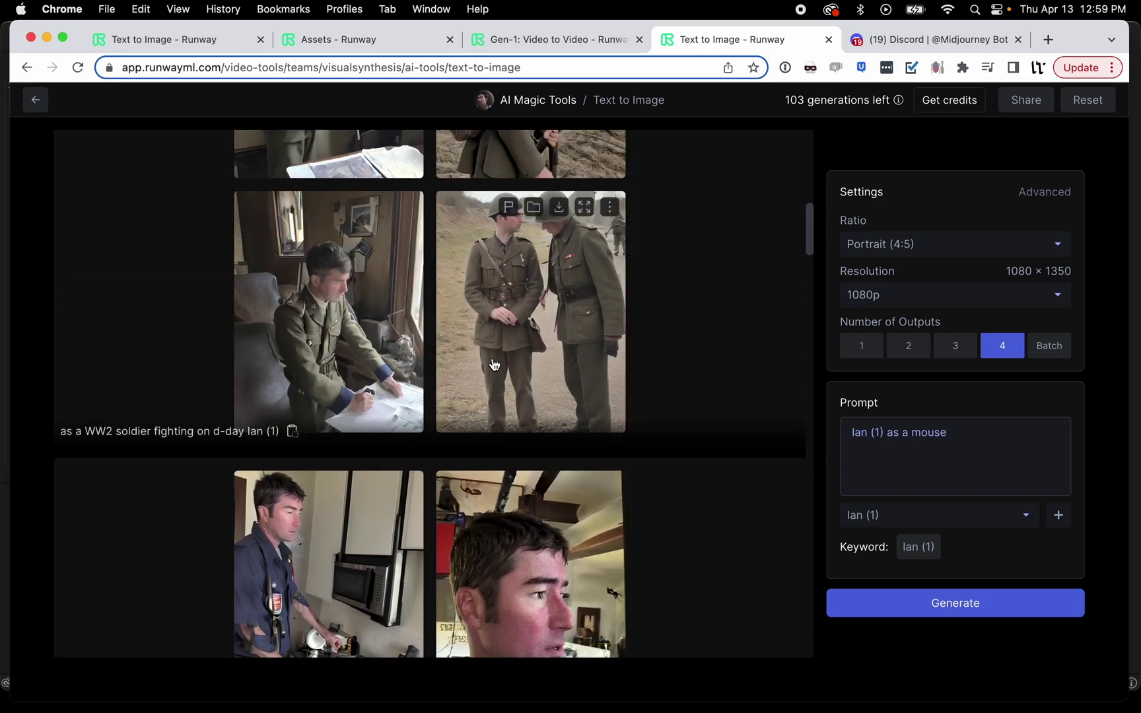
{"action": "scroll", "coordinate": [494, 364], "scroll_direction": "up", "scroll_amount": 3}
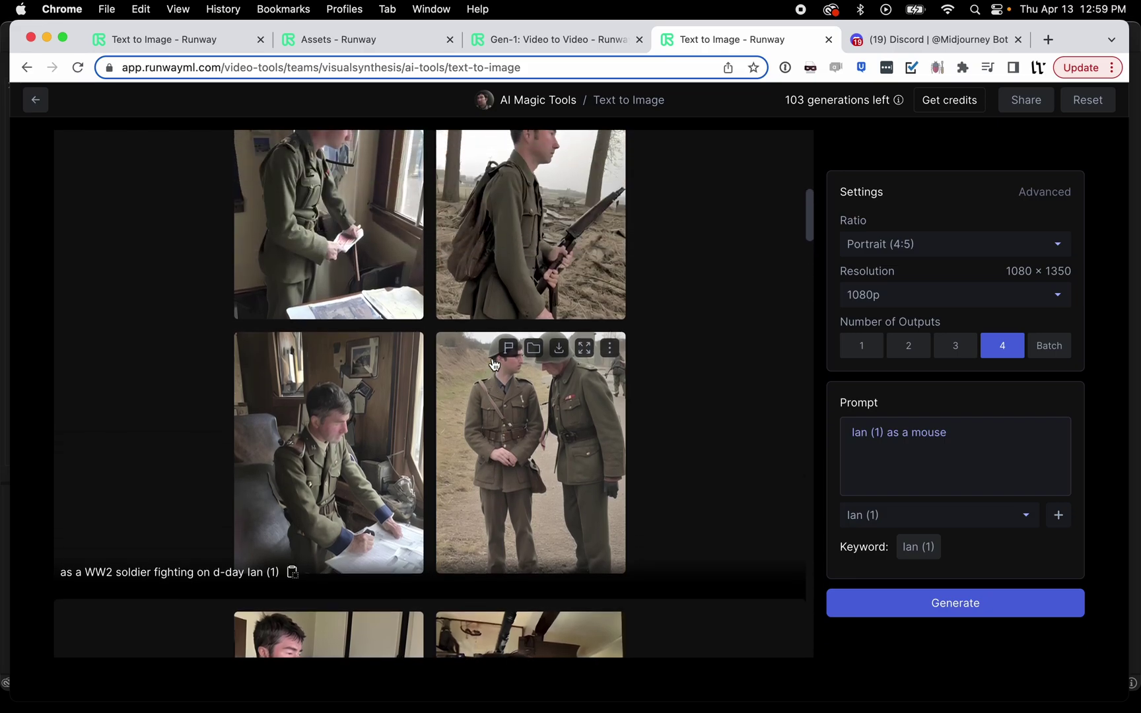
{"action": "scroll", "coordinate": [487, 368], "scroll_direction": "up", "scroll_amount": 1}
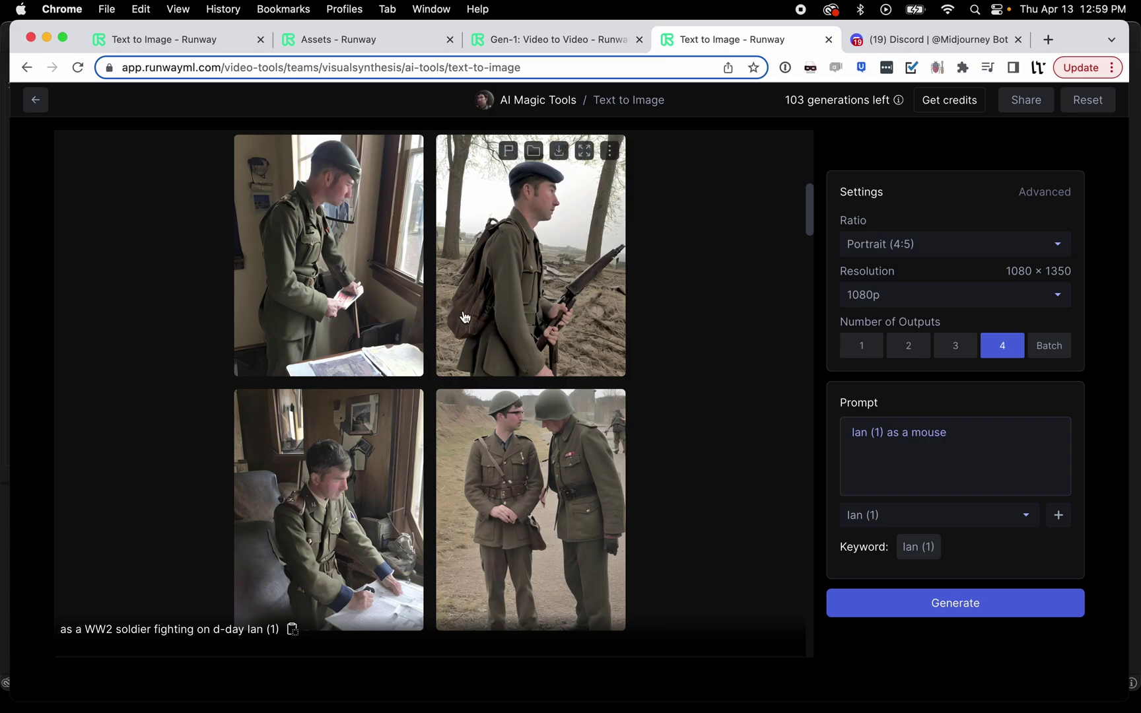
{"action": "scroll", "coordinate": [464, 317], "scroll_direction": "up", "scroll_amount": 10}
{"action": "scroll", "coordinate": [465, 317], "scroll_direction": "up", "scroll_amount": 1}
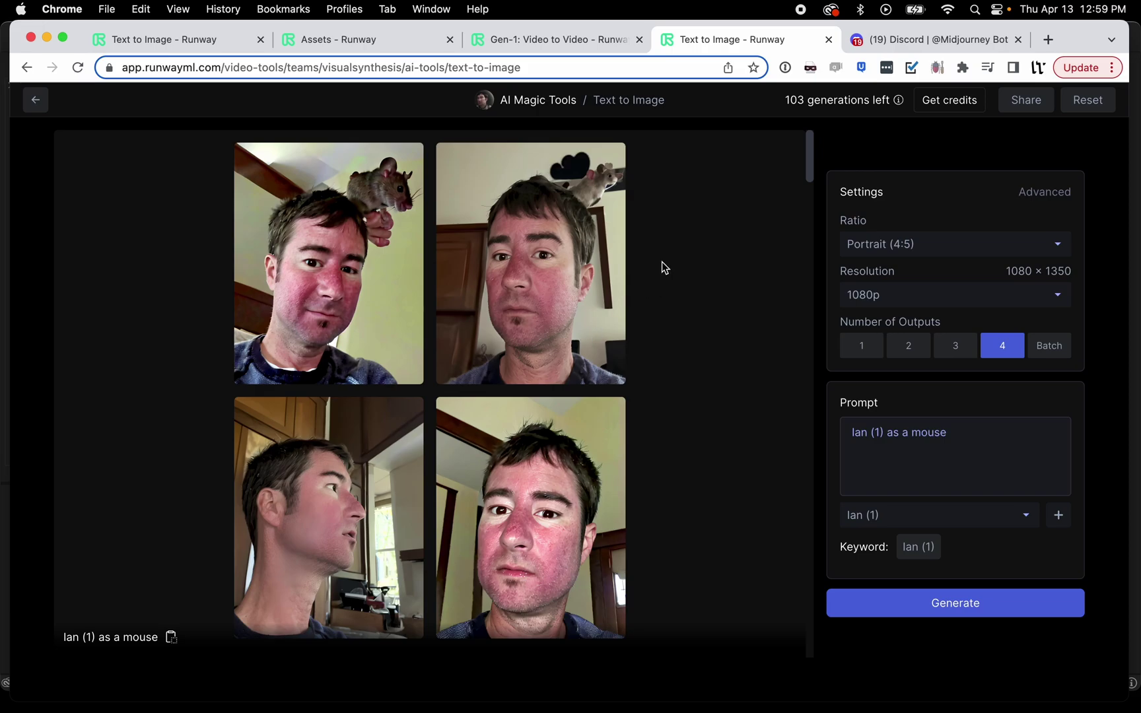
- Return to the WW2 soldier fighting on d-day images and inspect them alongside the fireman set
{"action": "scroll", "coordinate": [661, 262], "scroll_direction": "down", "scroll_amount": 7}
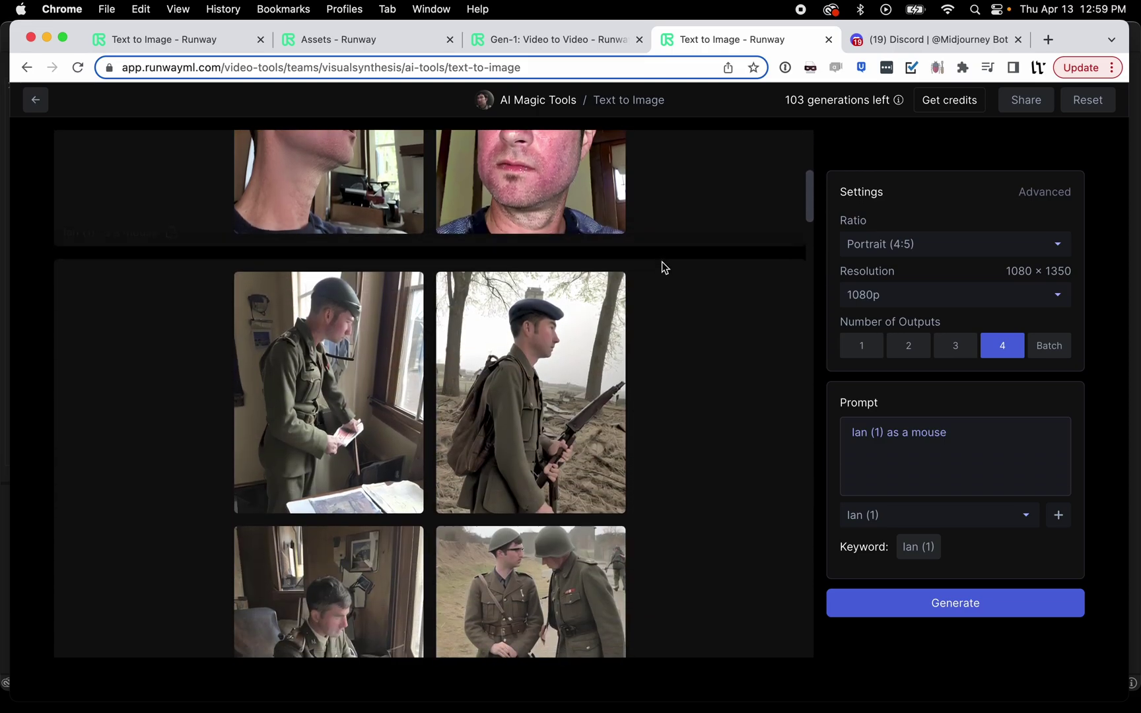
{"action": "scroll", "coordinate": [661, 261], "scroll_direction": "down", "scroll_amount": 1}
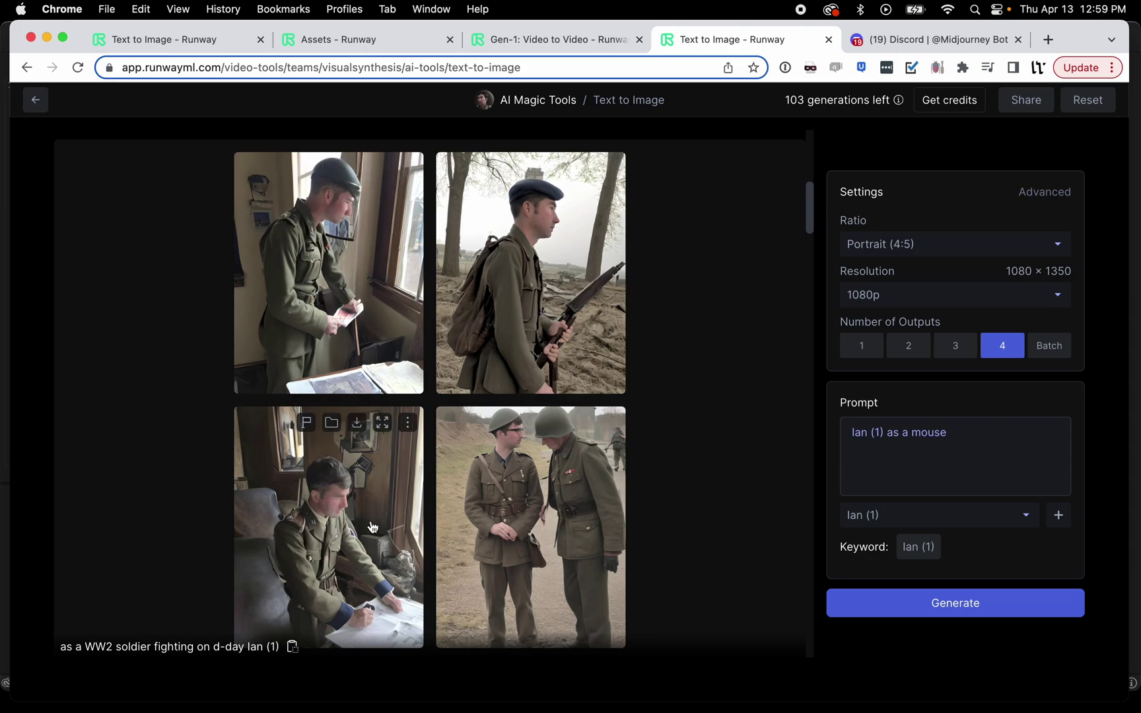
{"action": "scroll", "coordinate": [524, 515], "scroll_direction": "down", "scroll_amount": 5}
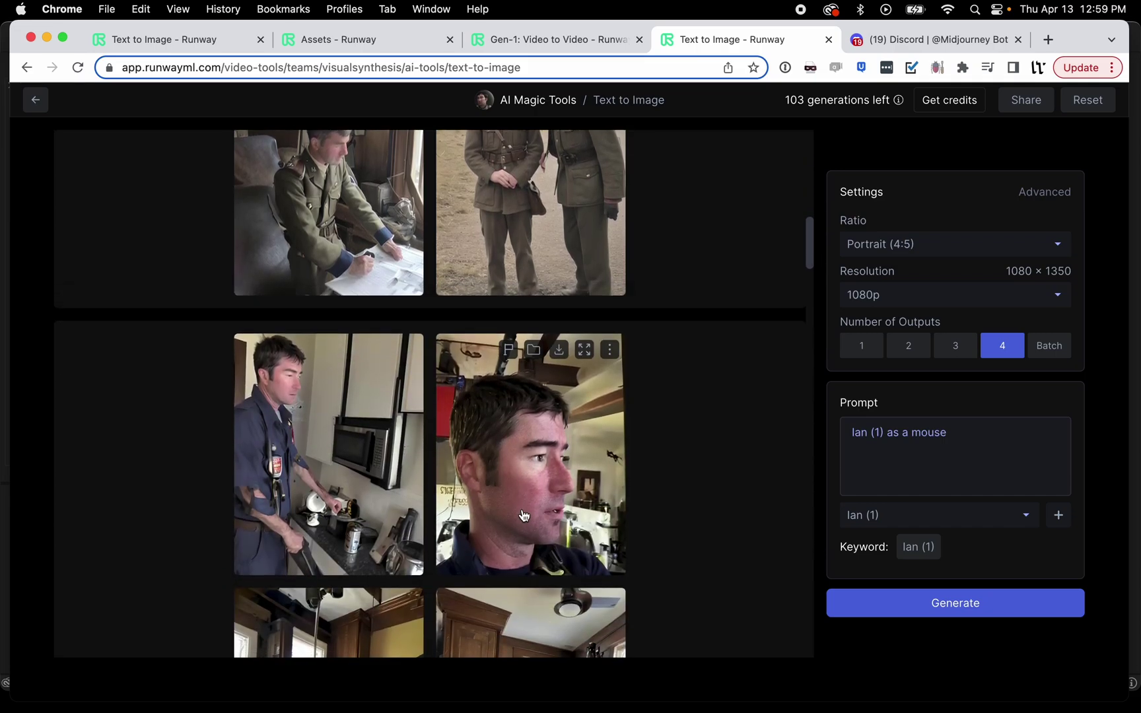
{"action": "scroll", "coordinate": [522, 508], "scroll_direction": "up", "scroll_amount": 3}
{"action": "scroll", "coordinate": [524, 515], "scroll_direction": "up", "scroll_amount": 3}
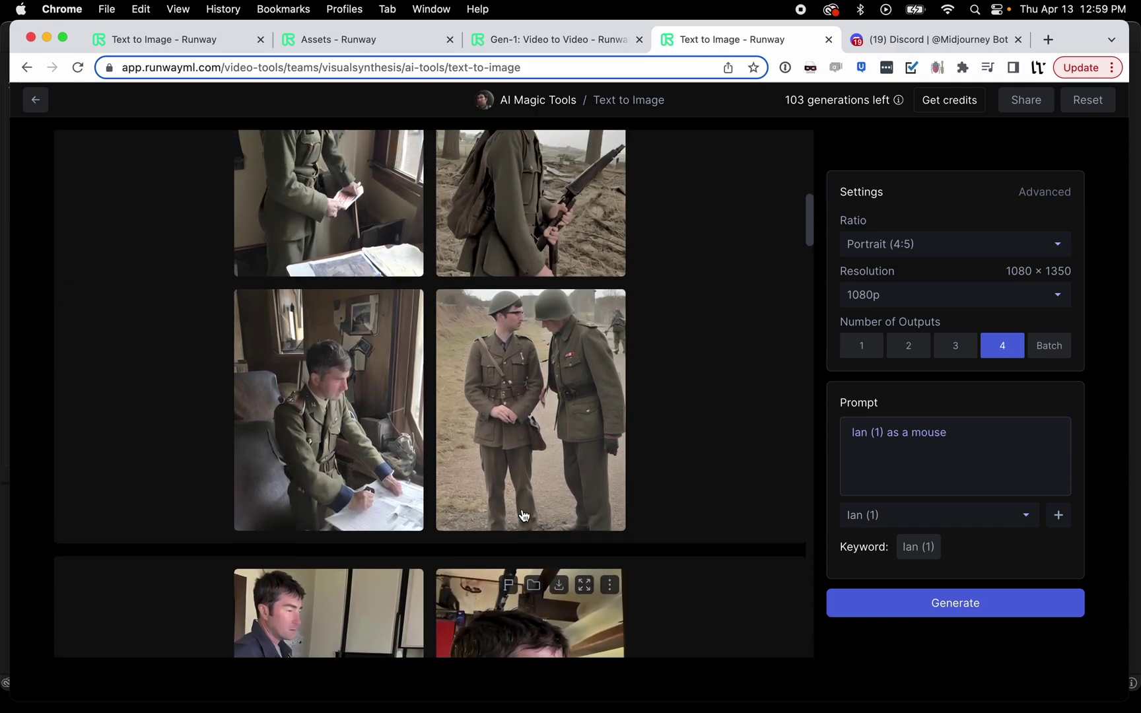
{"action": "mouse_move", "coordinate": [160, 594]}
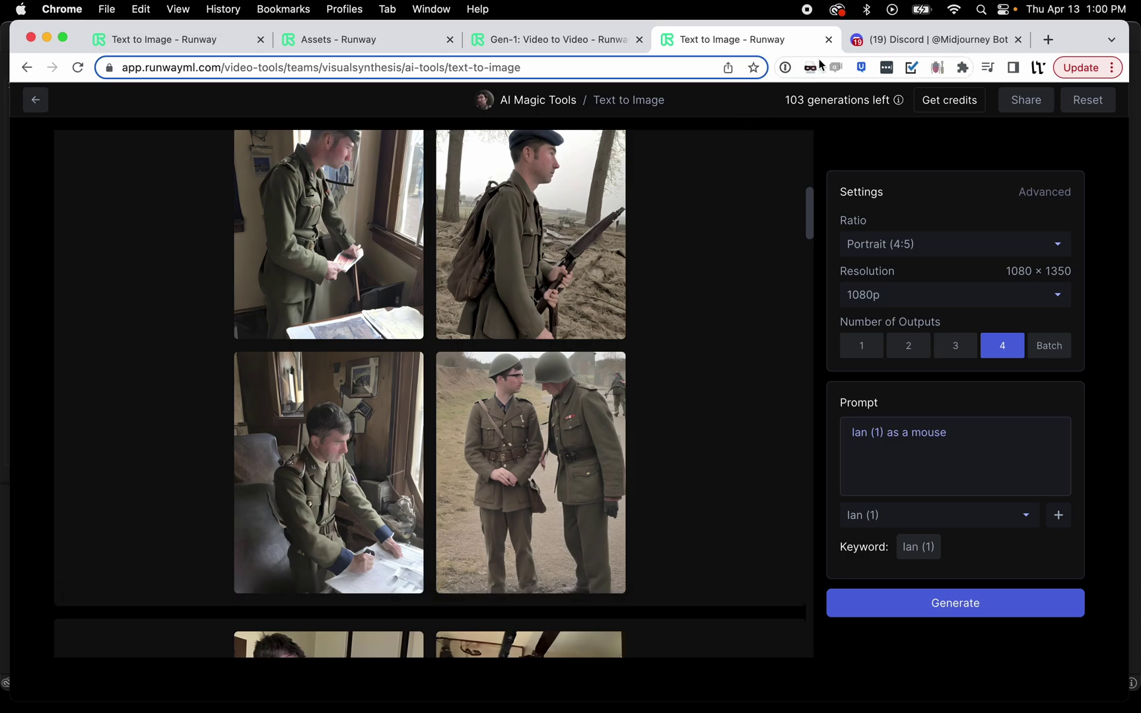
- Switch to the Midjourney Bot chat in Discord and open the "WW2 soldier fighting on d-day" image grid in its own browser tab
{"action": "left_click", "coordinate": [889, 43]}
{"action": "scroll", "coordinate": [697, 315], "scroll_direction": "up", "scroll_amount": 5}
{"action": "scroll", "coordinate": [700, 312], "scroll_direction": "down", "scroll_amount": 4}
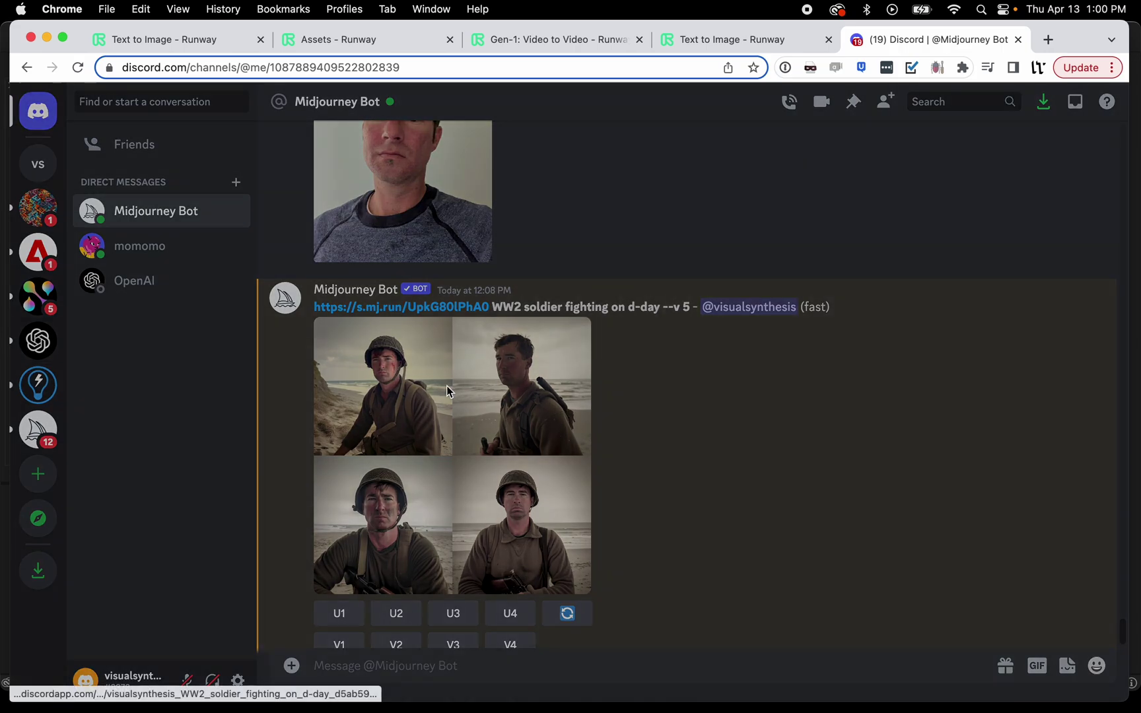
{"action": "left_click", "coordinate": [447, 390]}
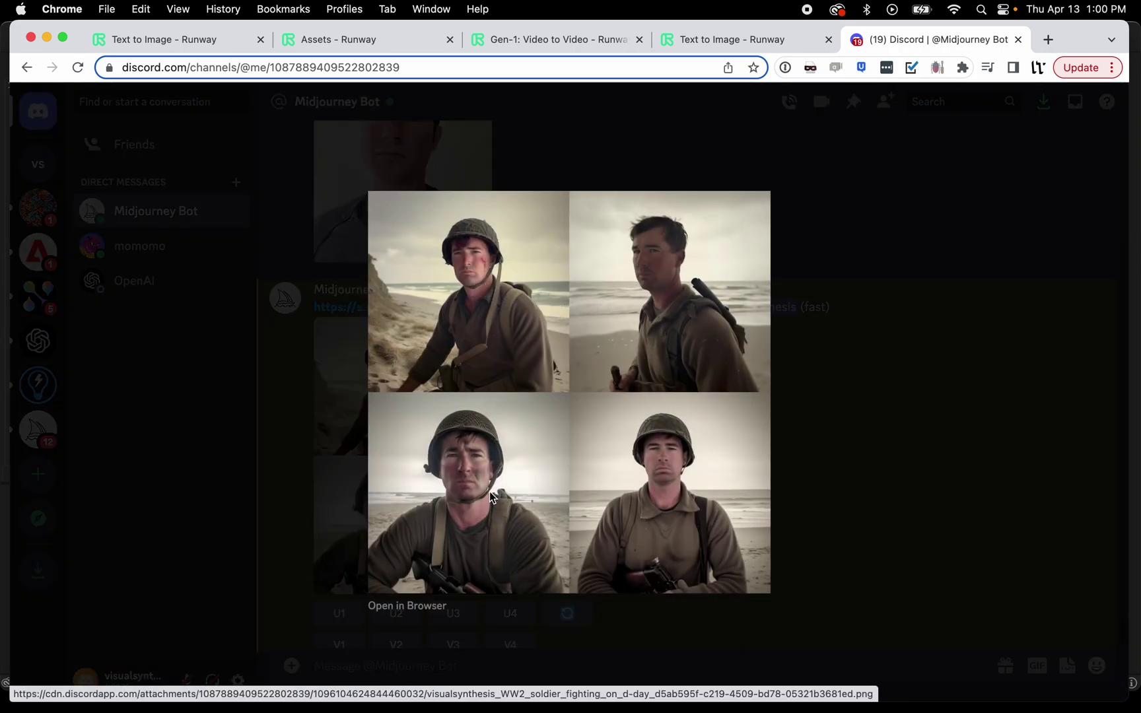
{"action": "left_click", "coordinate": [426, 605]}
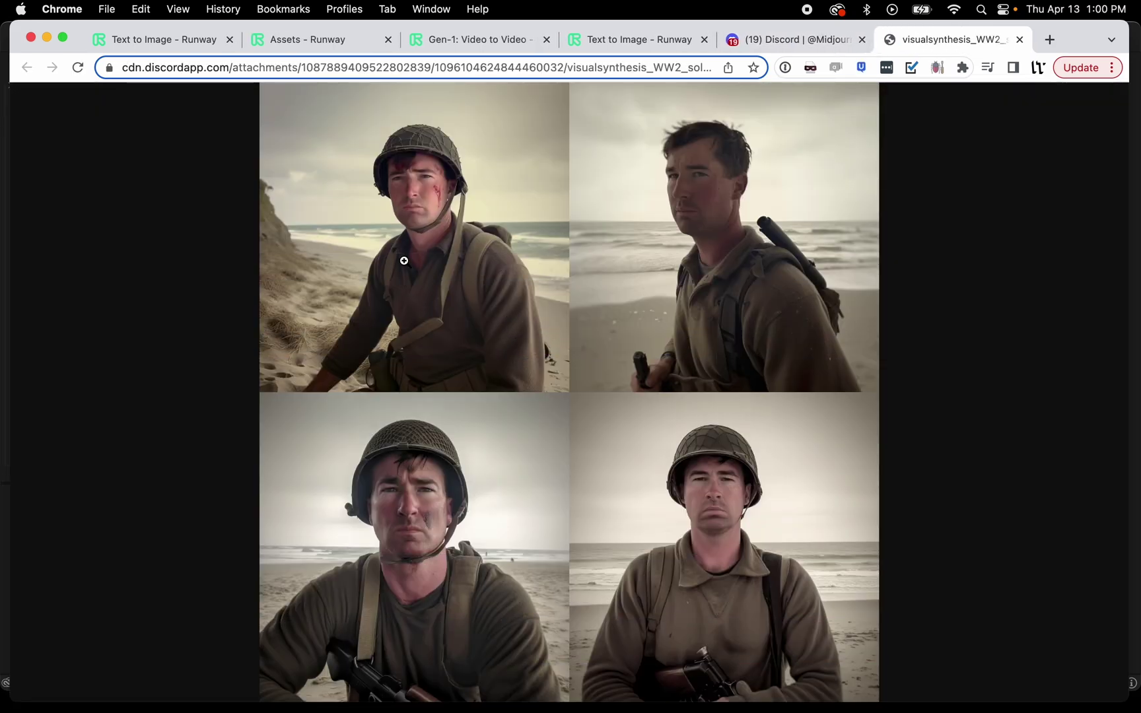
- Enlarge the Midjourney image grid to full size and examine the faces of the WW2 soldier portraits
{"action": "left_click", "coordinate": [433, 243]}
{"action": "scroll", "coordinate": [712, 306], "scroll_direction": "right", "scroll_amount": 5}
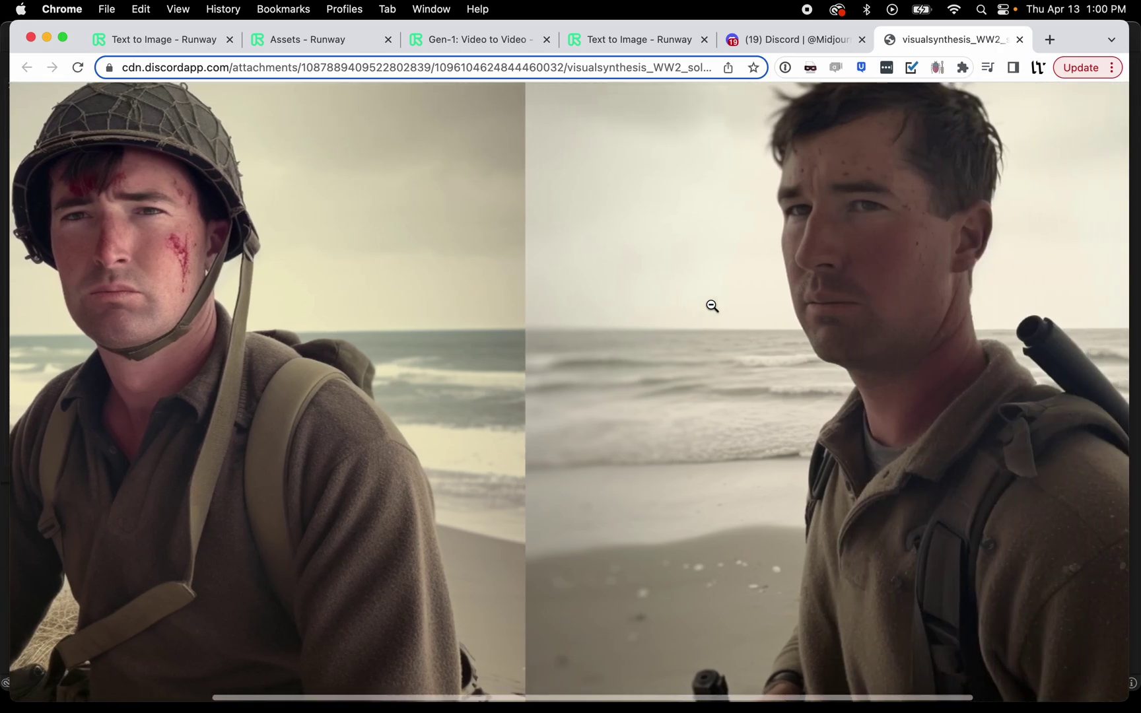
{"action": "scroll", "coordinate": [712, 306], "scroll_direction": "down", "scroll_amount": 10}
{"action": "scroll", "coordinate": [712, 306], "scroll_direction": "right", "scroll_amount": 3}
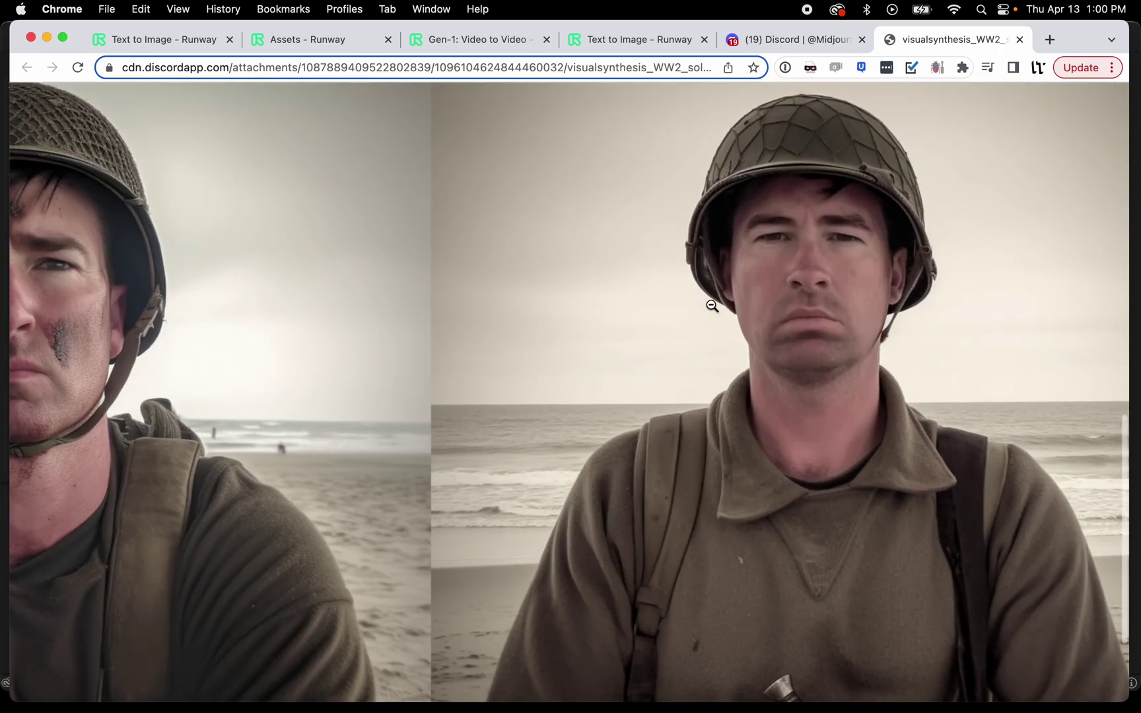
{"action": "scroll", "coordinate": [713, 306], "scroll_direction": "left", "scroll_amount": 10}
{"action": "scroll", "coordinate": [712, 306], "scroll_direction": "right", "scroll_amount": 4}
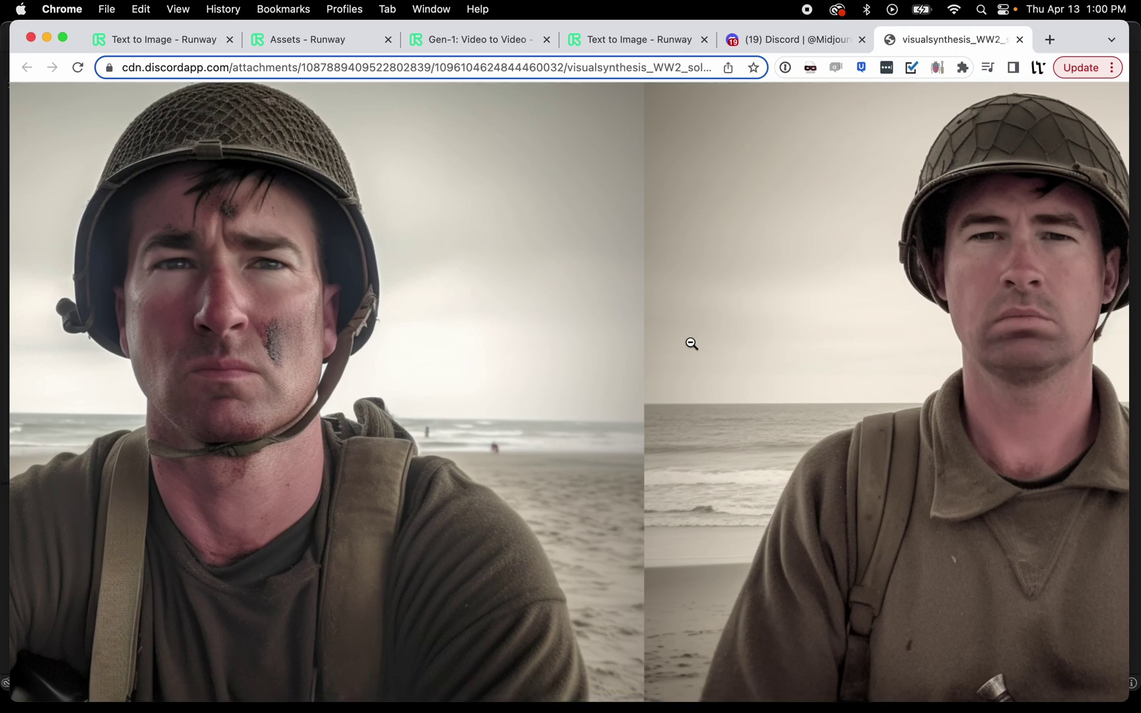
- Examine the upper two WW2 soldier portraits, fit the whole grid in view, and return to the Midjourney Bot chat
{"action": "scroll", "coordinate": [691, 343], "scroll_direction": "up", "scroll_amount": 5}
{"action": "scroll", "coordinate": [691, 343], "scroll_direction": "up", "scroll_amount": 10}
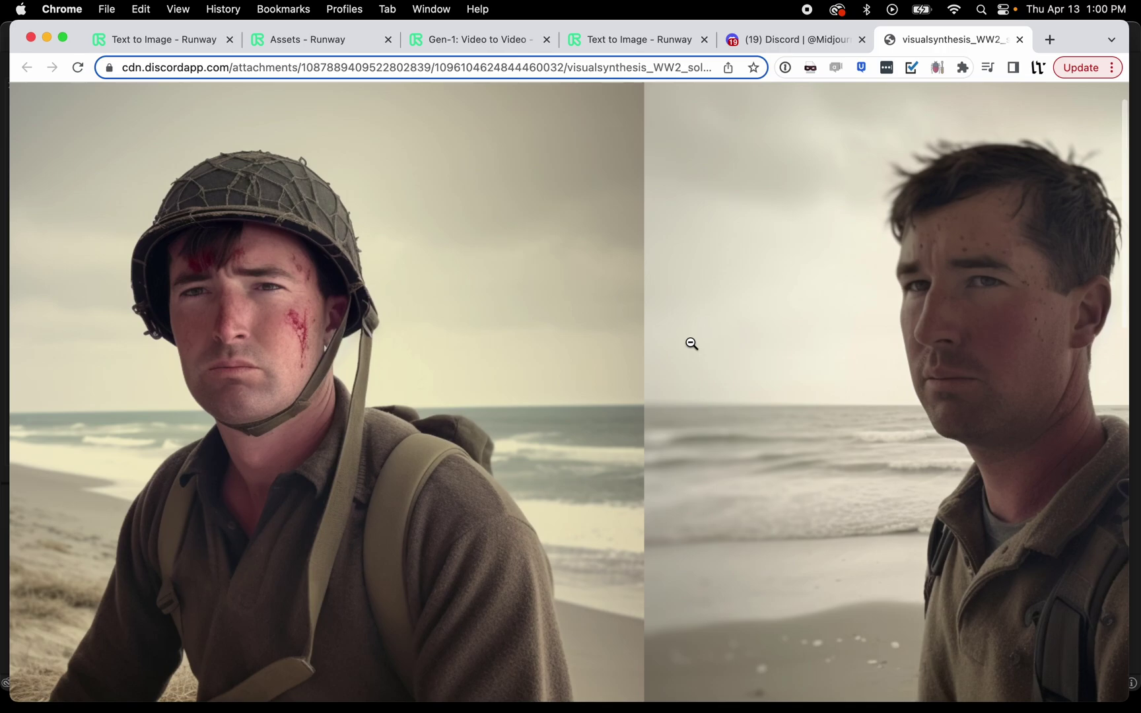
{"action": "left_click", "coordinate": [691, 343]}
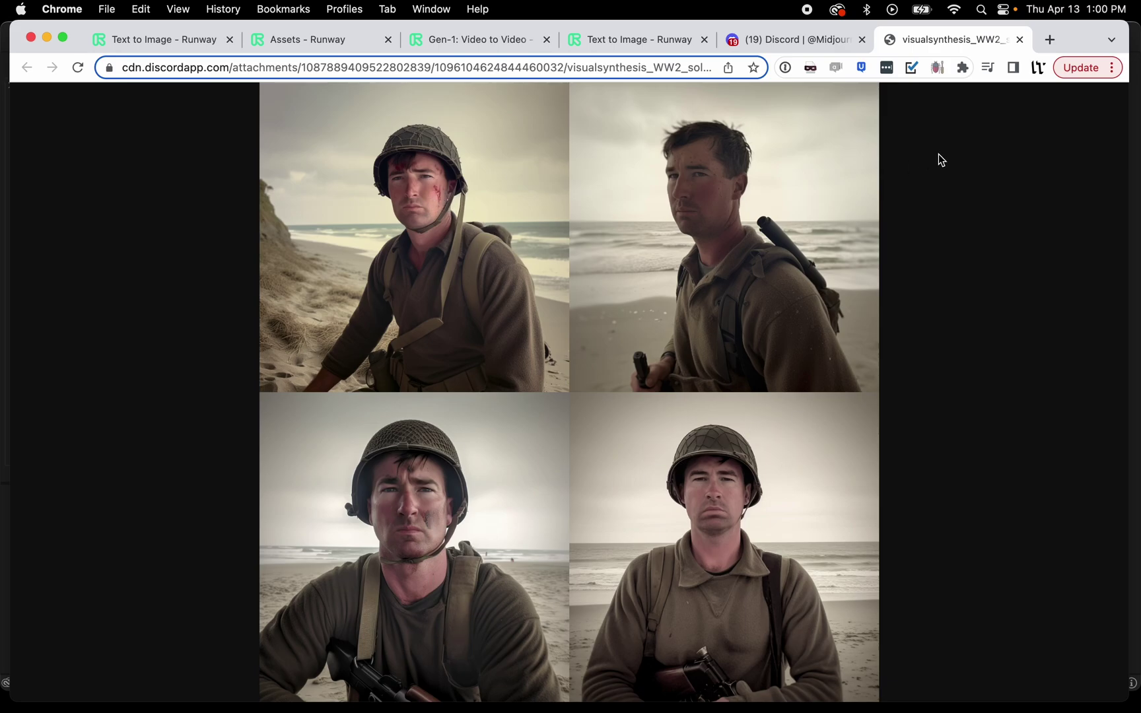
{"action": "left_click", "coordinate": [1019, 40]}
{"action": "left_click", "coordinate": [883, 538]}
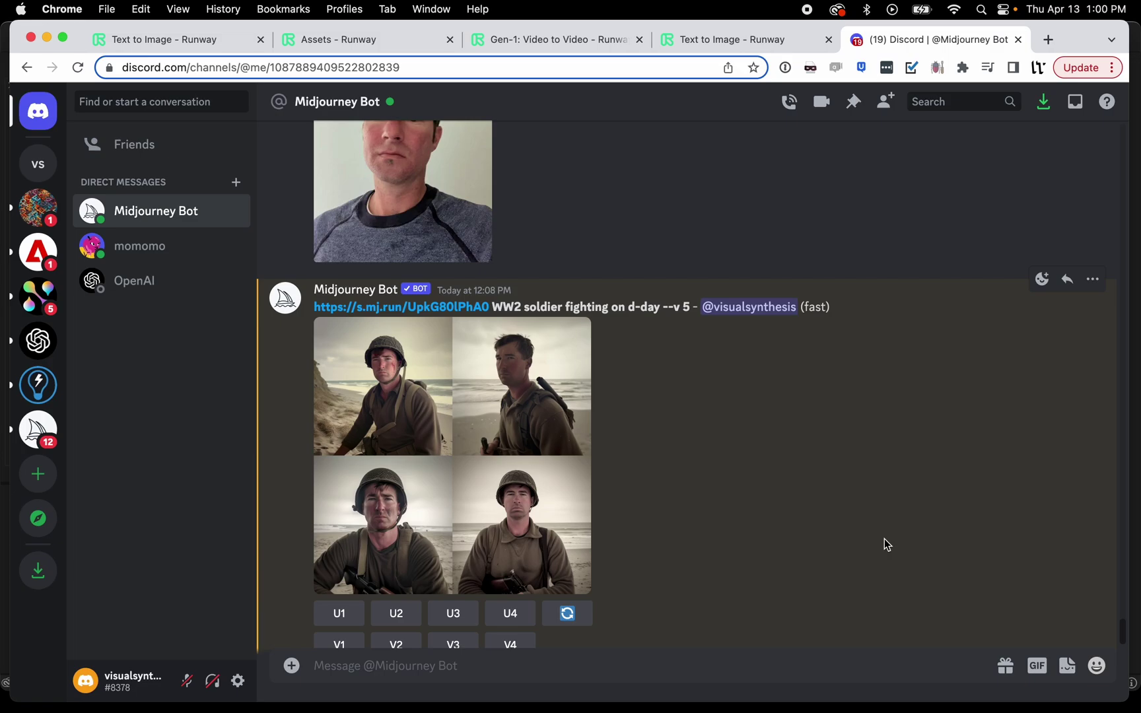
- Look back through the earlier Midjourney portraits and preview the 1840s aristocrat image grid in the style of Gaston La Touche
{"action": "scroll", "coordinate": [884, 539], "scroll_direction": "up", "scroll_amount": 5}
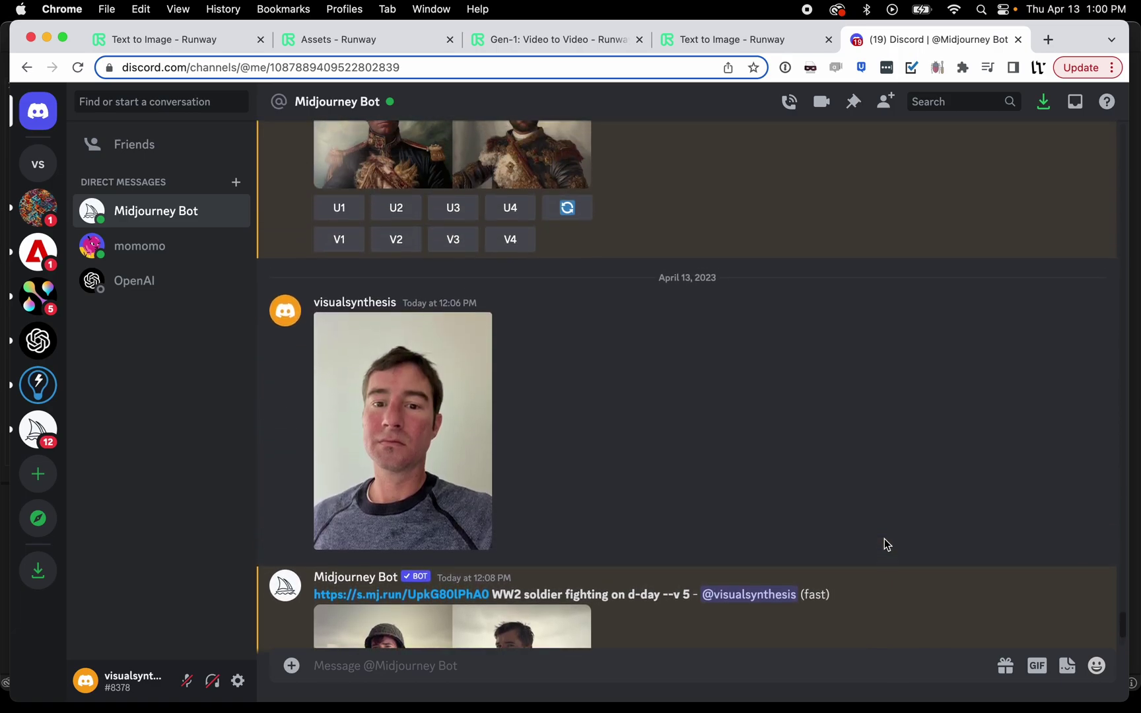
{"action": "scroll", "coordinate": [884, 539], "scroll_direction": "up", "scroll_amount": 2}
{"action": "scroll", "coordinate": [883, 538], "scroll_direction": "up", "scroll_amount": 5}
{"action": "scroll", "coordinate": [634, 465], "scroll_direction": "up", "scroll_amount": 5}
{"action": "scroll", "coordinate": [634, 471], "scroll_direction": "up", "scroll_amount": 1}
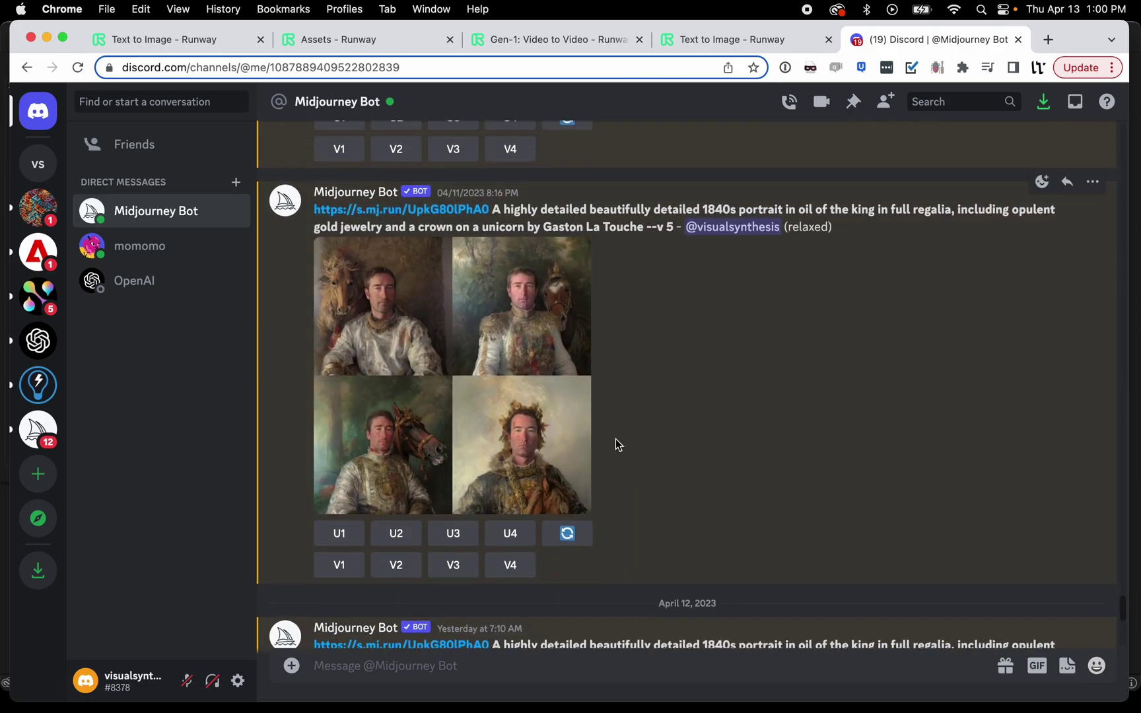
{"action": "scroll", "coordinate": [615, 441], "scroll_direction": "up", "scroll_amount": 5}
{"action": "scroll", "coordinate": [615, 438], "scroll_direction": "up", "scroll_amount": 3}
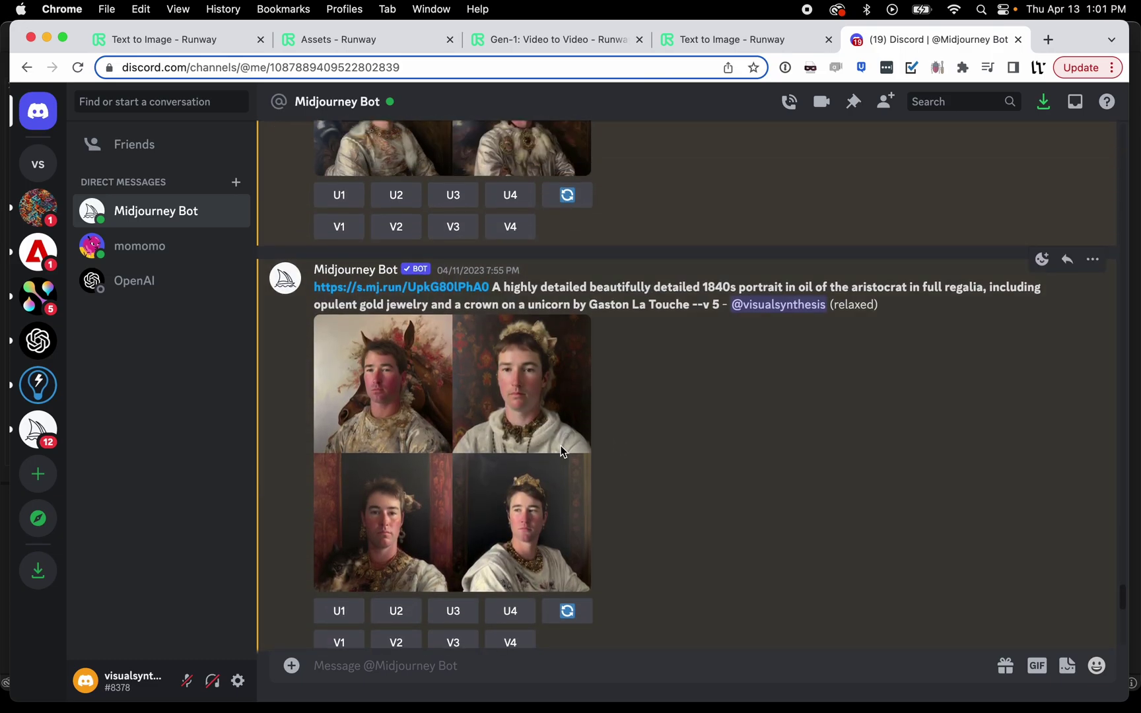
{"action": "left_click", "coordinate": [394, 515]}
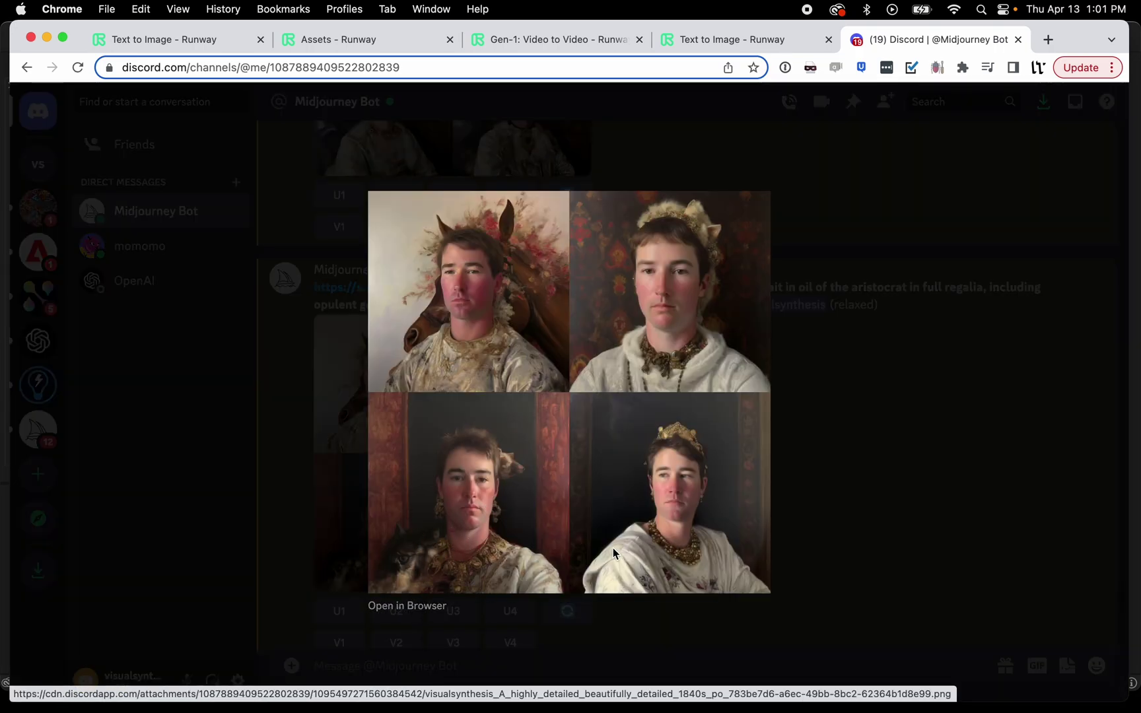
{"action": "left_click", "coordinate": [843, 423]}
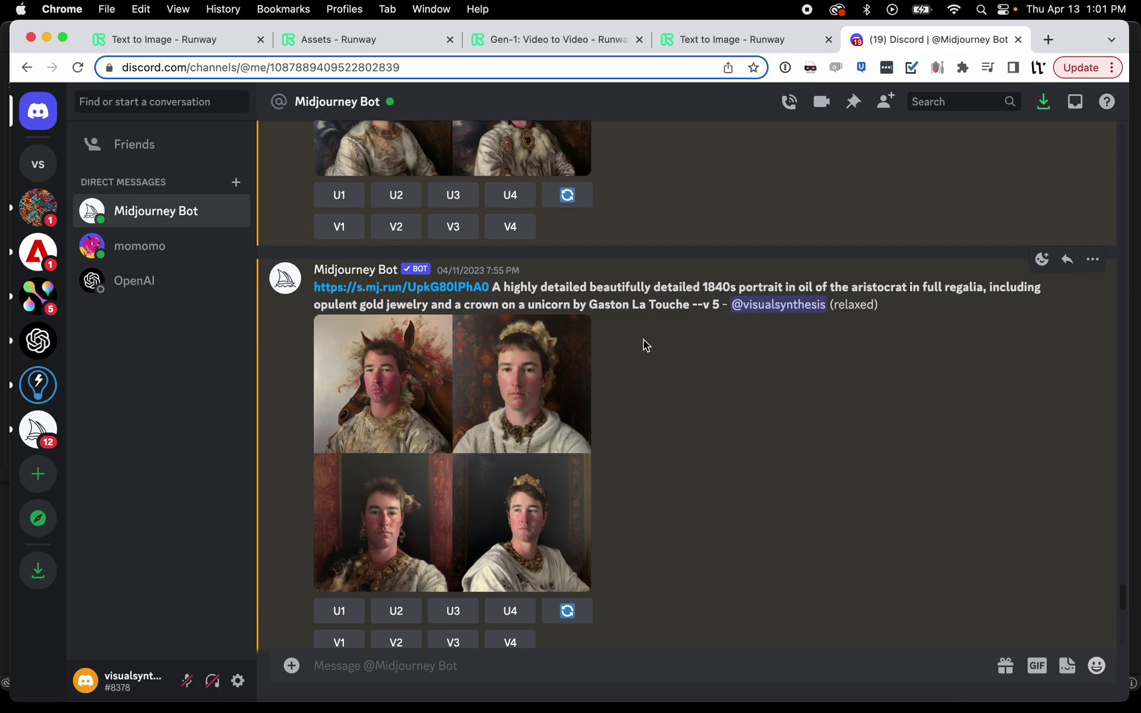
- Review the older Konstantin Makovsky style aristocrat portraits, and return to the newest WW2 soldier image grid
{"action": "scroll", "coordinate": [645, 345], "scroll_direction": "up", "scroll_amount": 10}
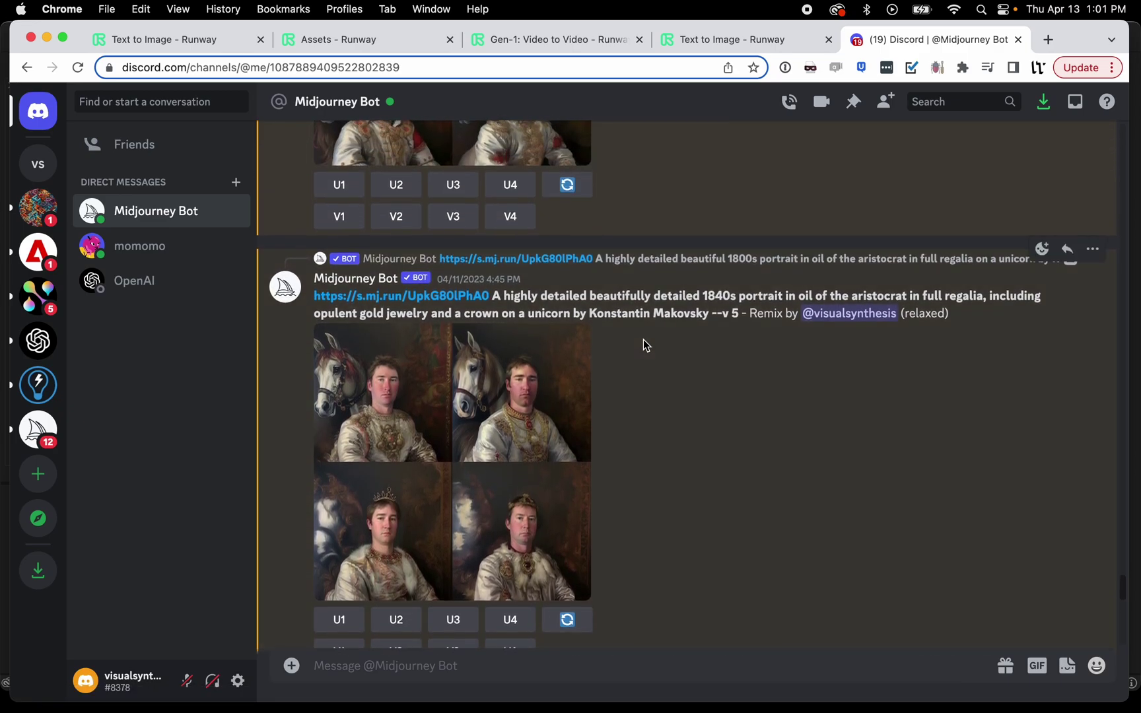
{"action": "scroll", "coordinate": [644, 342], "scroll_direction": "up", "scroll_amount": 10}
{"action": "scroll", "coordinate": [643, 342], "scroll_direction": "up", "scroll_amount": 2}
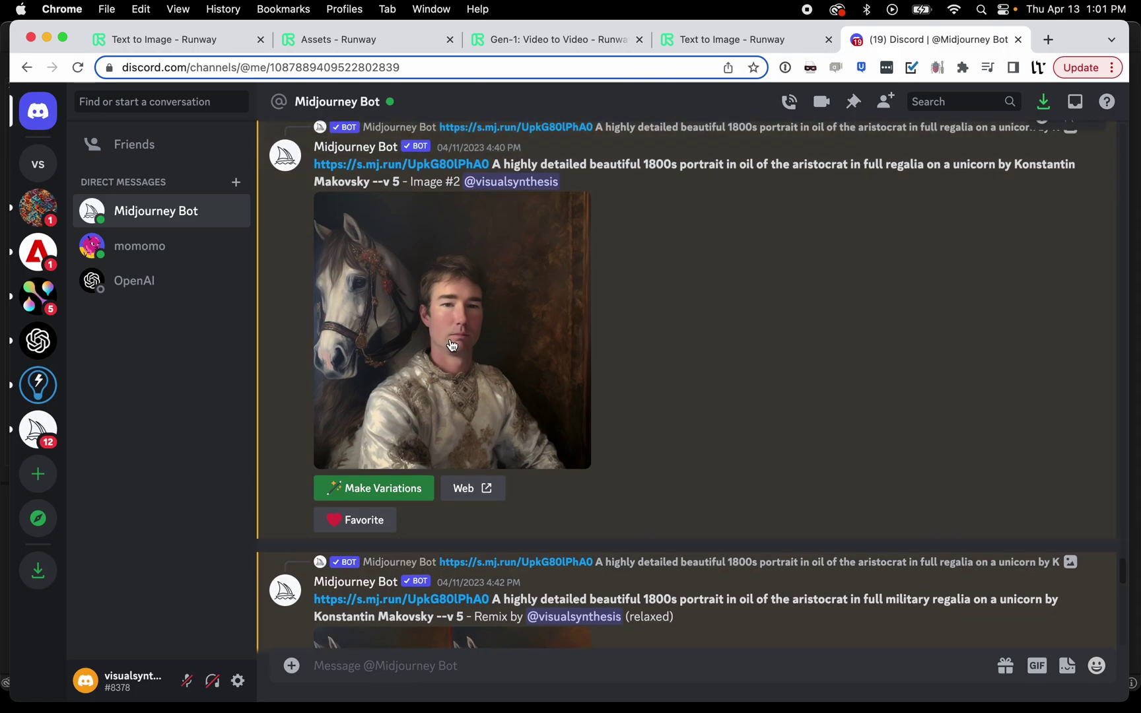
{"action": "scroll", "coordinate": [799, 467], "scroll_direction": "down", "scroll_amount": 15}
{"action": "scroll", "coordinate": [799, 466], "scroll_direction": "down", "scroll_amount": 8}
{"action": "scroll", "coordinate": [798, 467], "scroll_direction": "up", "scroll_amount": 4}
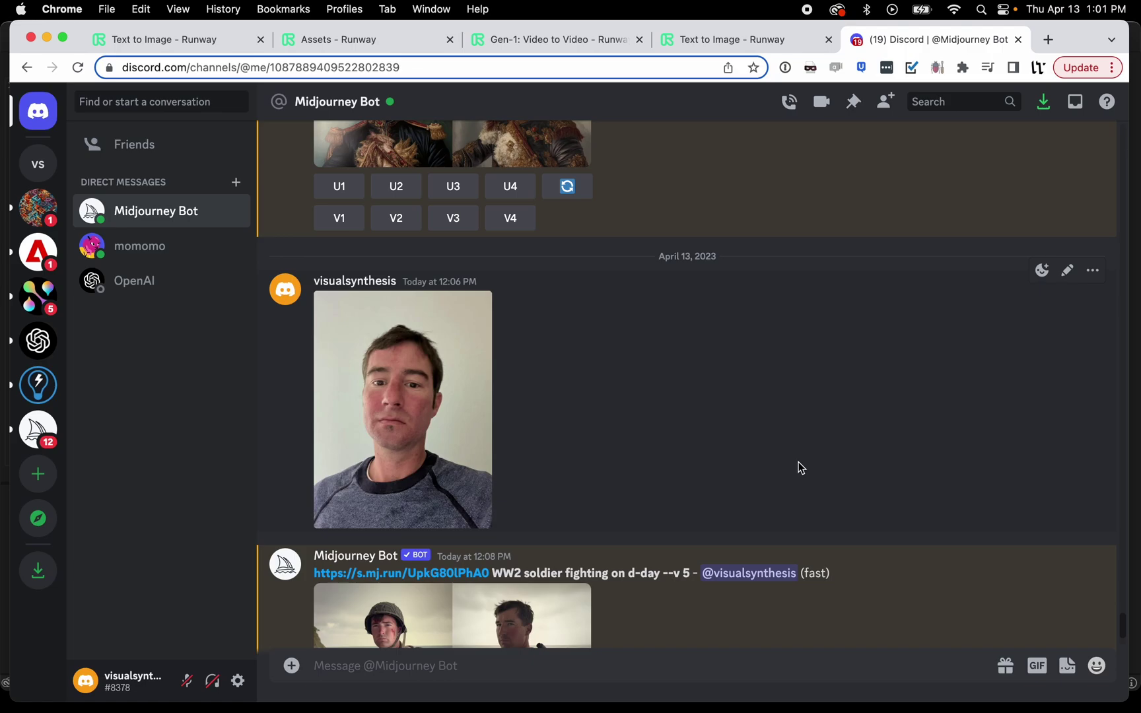
{"action": "scroll", "coordinate": [800, 466], "scroll_direction": "down", "scroll_amount": 5}
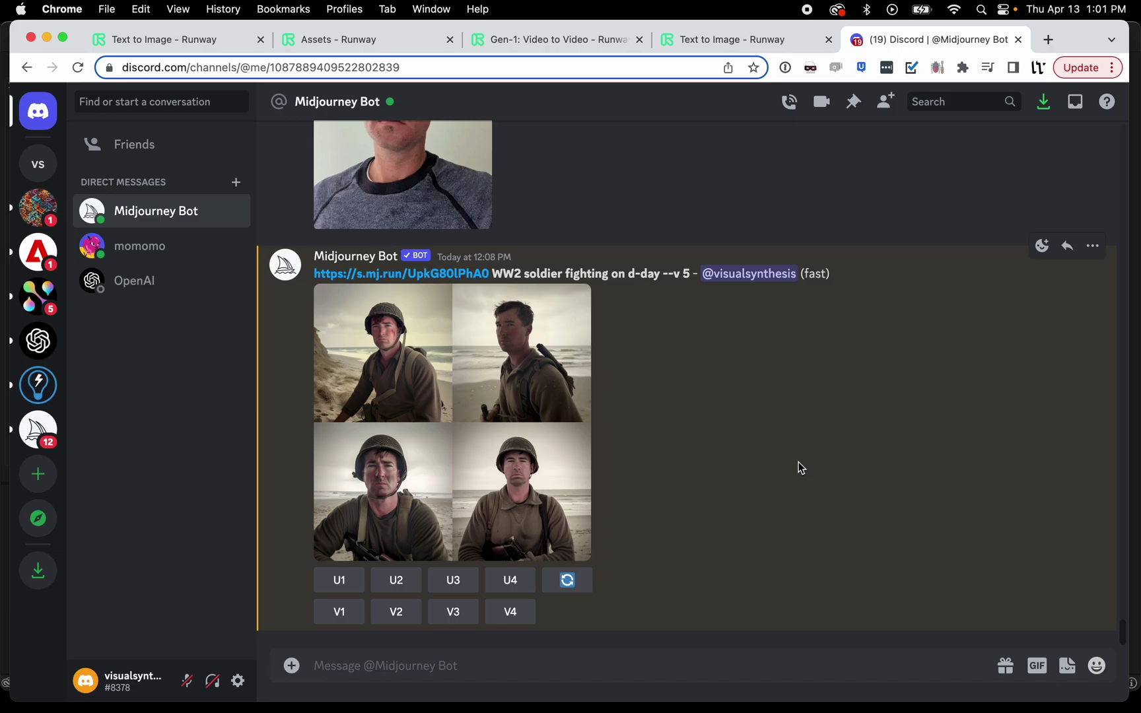
- Send the JPEG portrait photo from the open Finder photo folder to the Midjourney Bot chat in Discord
{"action": "key", "text": "ctrl+Left"}
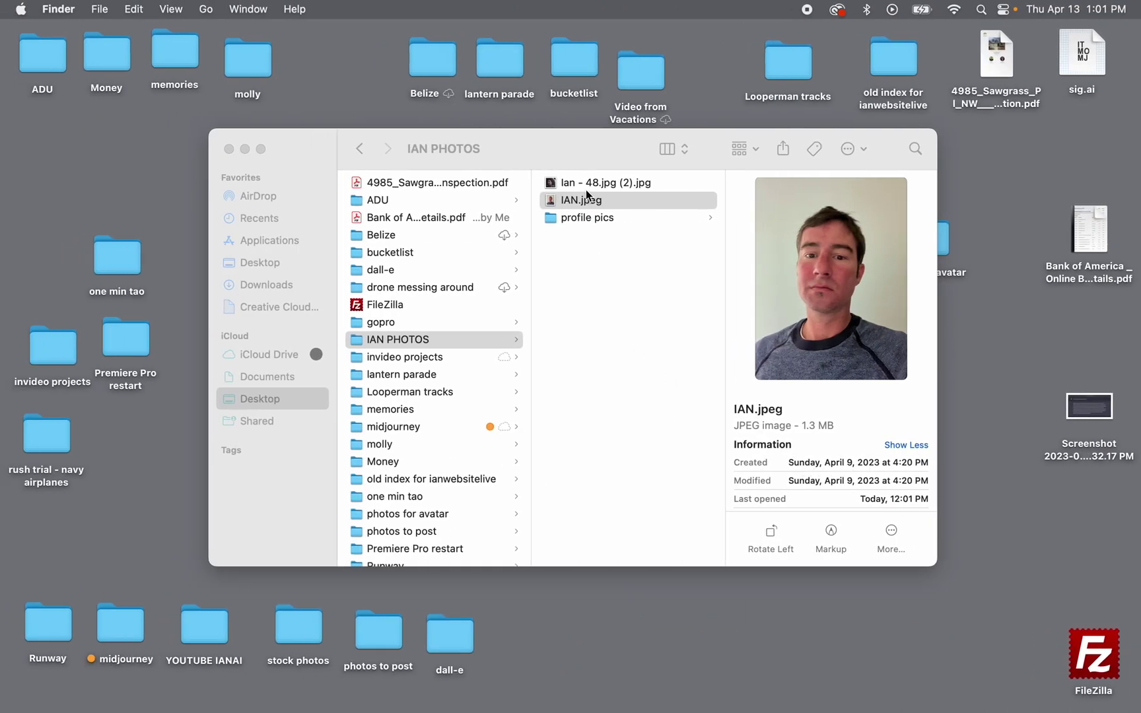
{"action": "left_click_drag", "start_coordinate": [582, 198], "coordinate": [664, 497]}
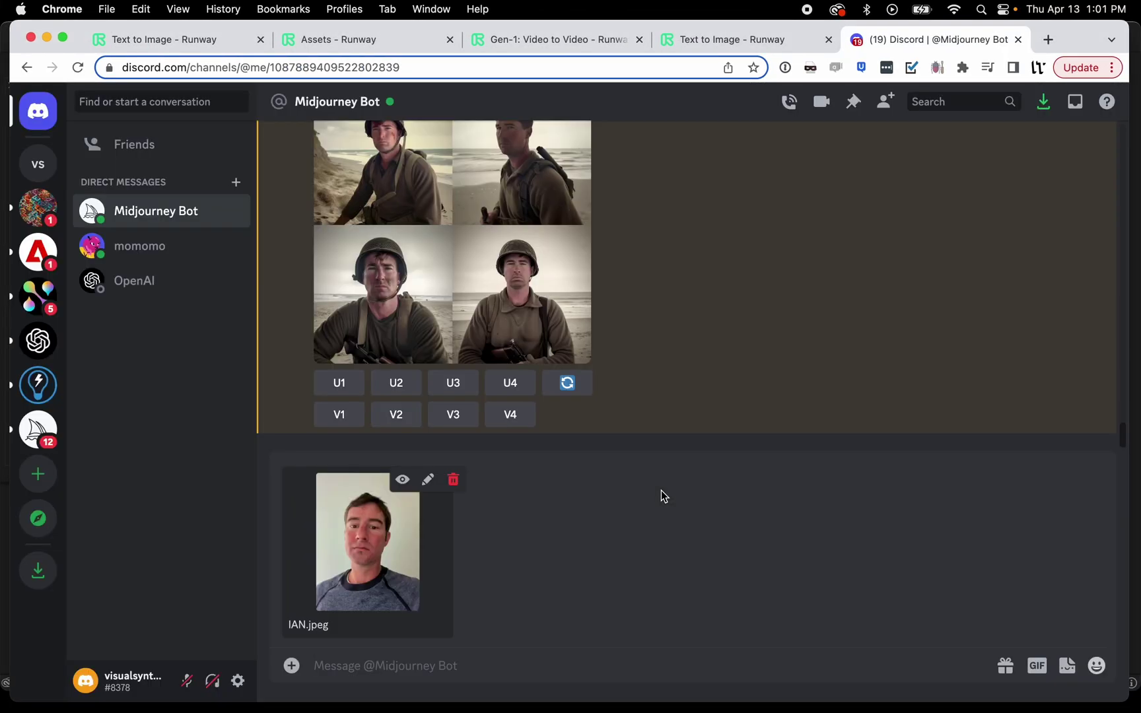
{"action": "key", "text": "Return"}
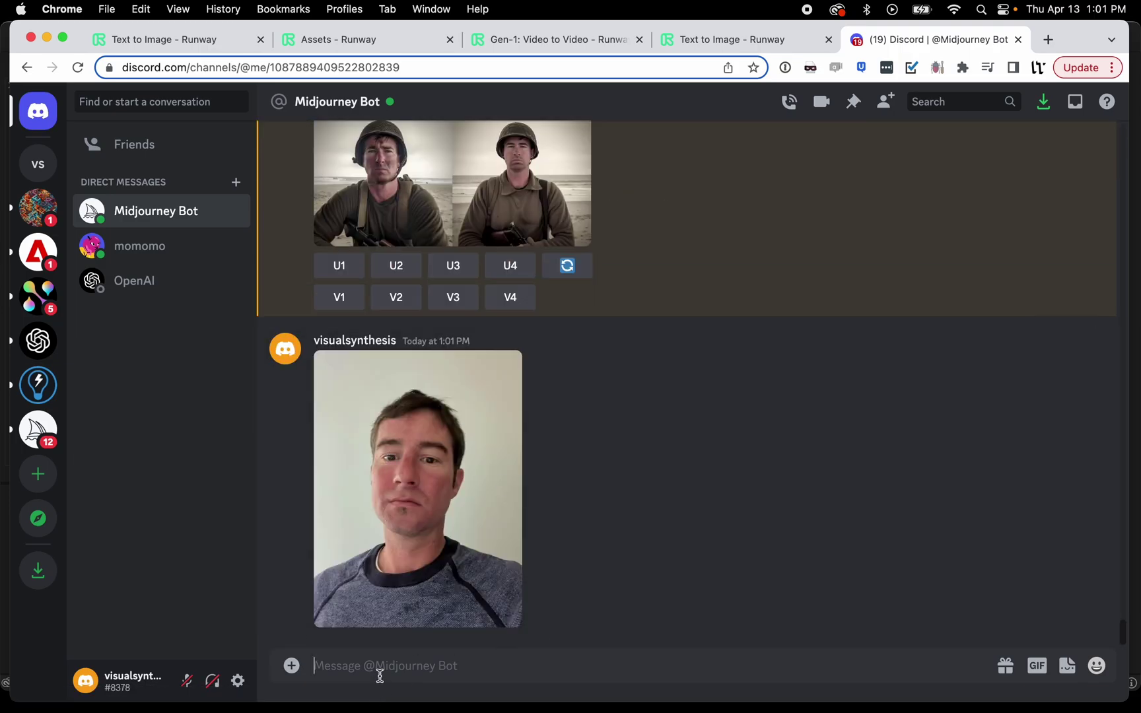
- Run the /imagine command with the uploaded portrait photo as image reference and the prompt text "as a pilot"
{"action": "type", "text": "/i"}
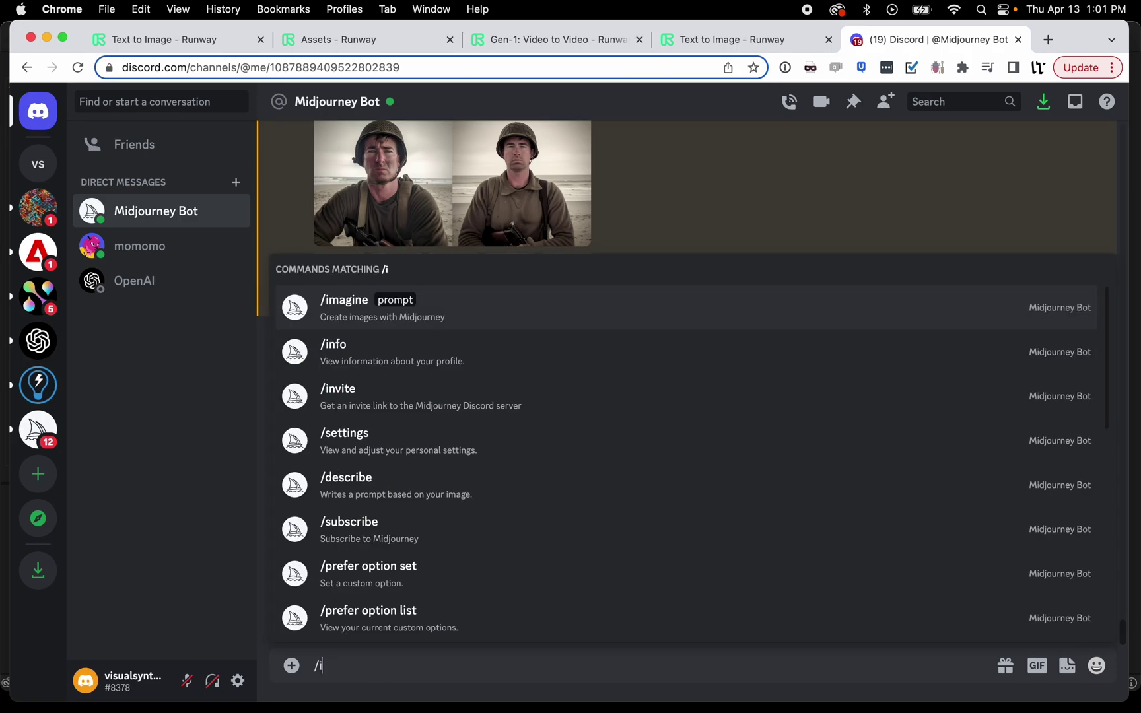
{"action": "key", "text": "Tab"}
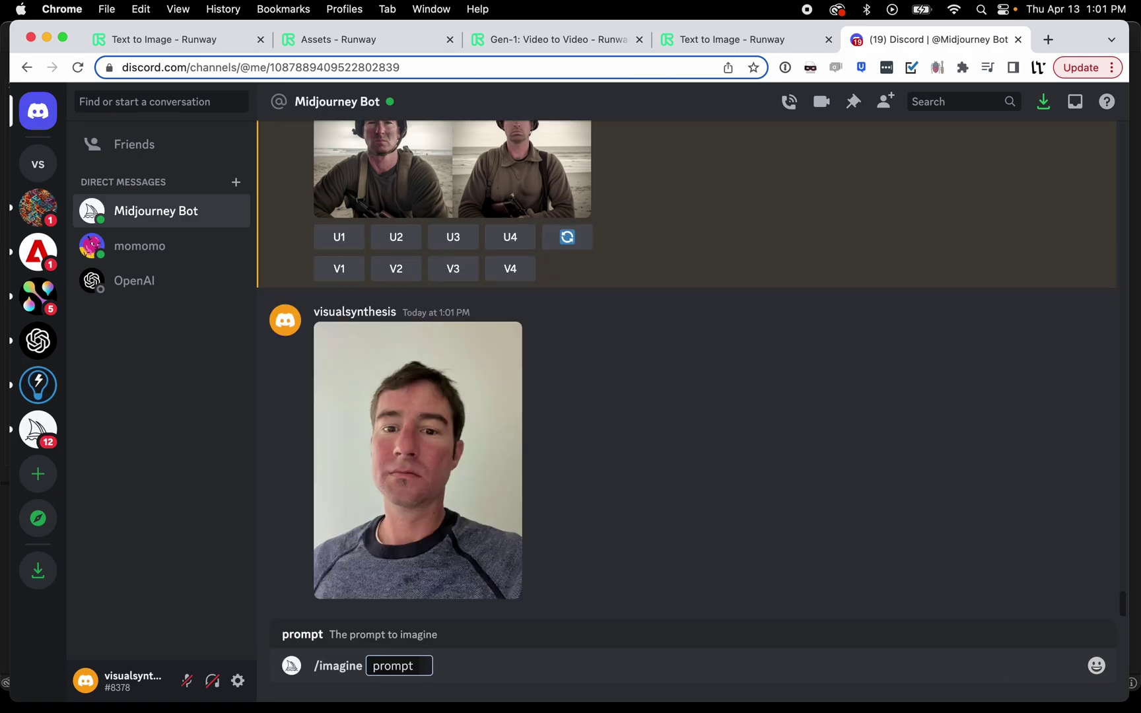
{"action": "left_click_drag", "start_coordinate": [404, 448], "coordinate": [429, 671]}
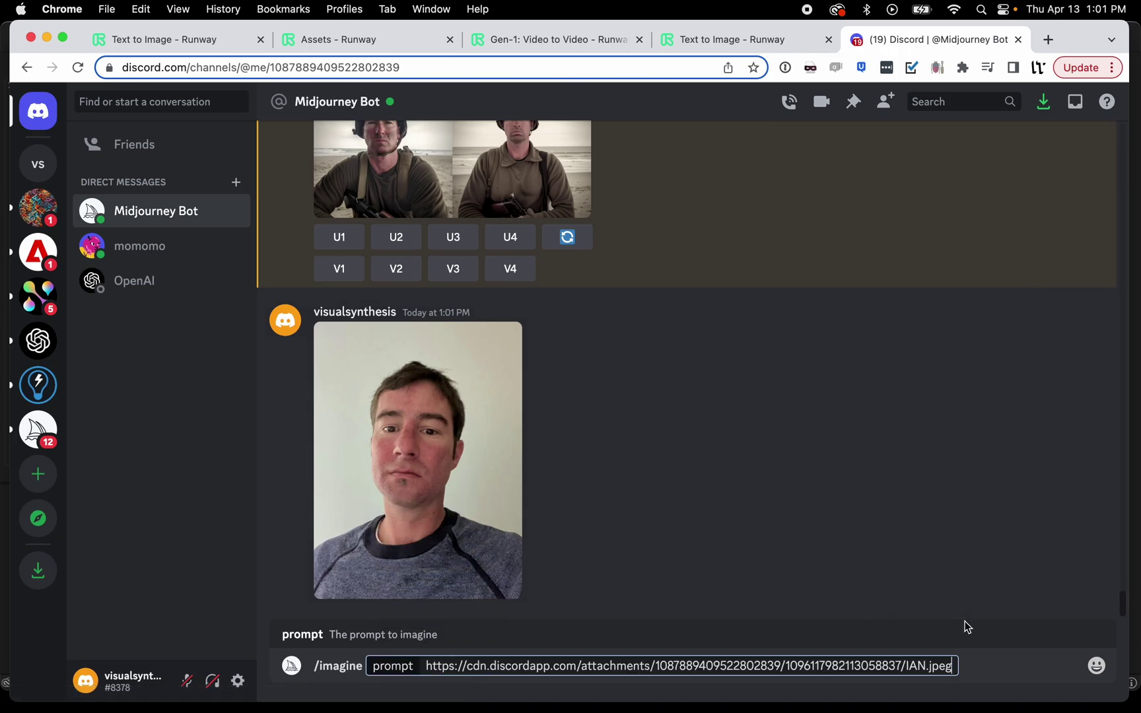
{"action": "type", "text": "."}
{"action": "key", "text": "BackSpace"}
{"action": "key", "text": "BackSpace"}
{"action": "type", "text": "as a pilot"}
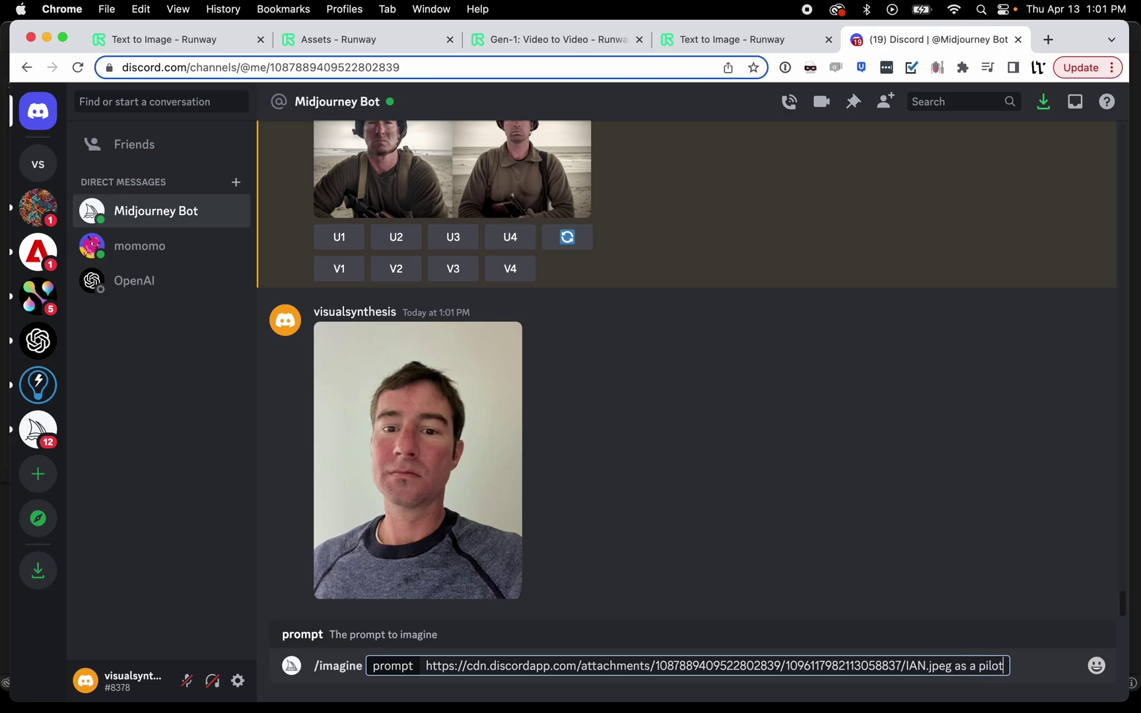
{"action": "key", "text": "Return"}
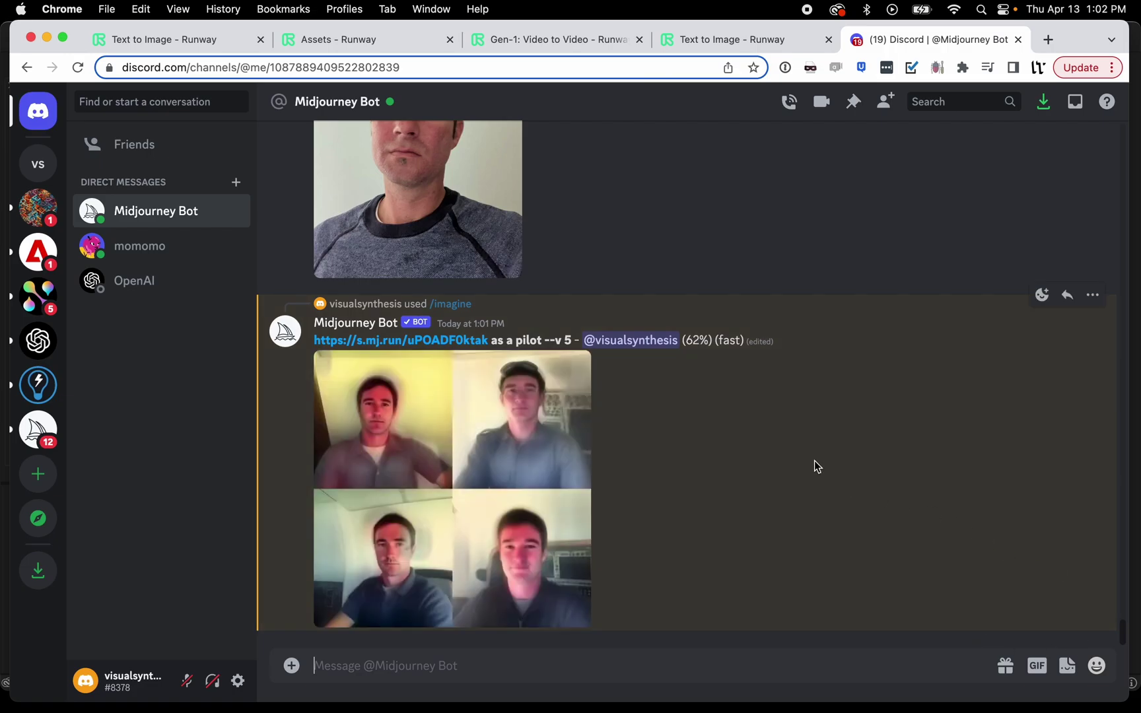
- Open the "as a pilot" image grid in its own browser tab, examine the faces, and return to the chat
{"action": "left_click", "coordinate": [476, 449]}
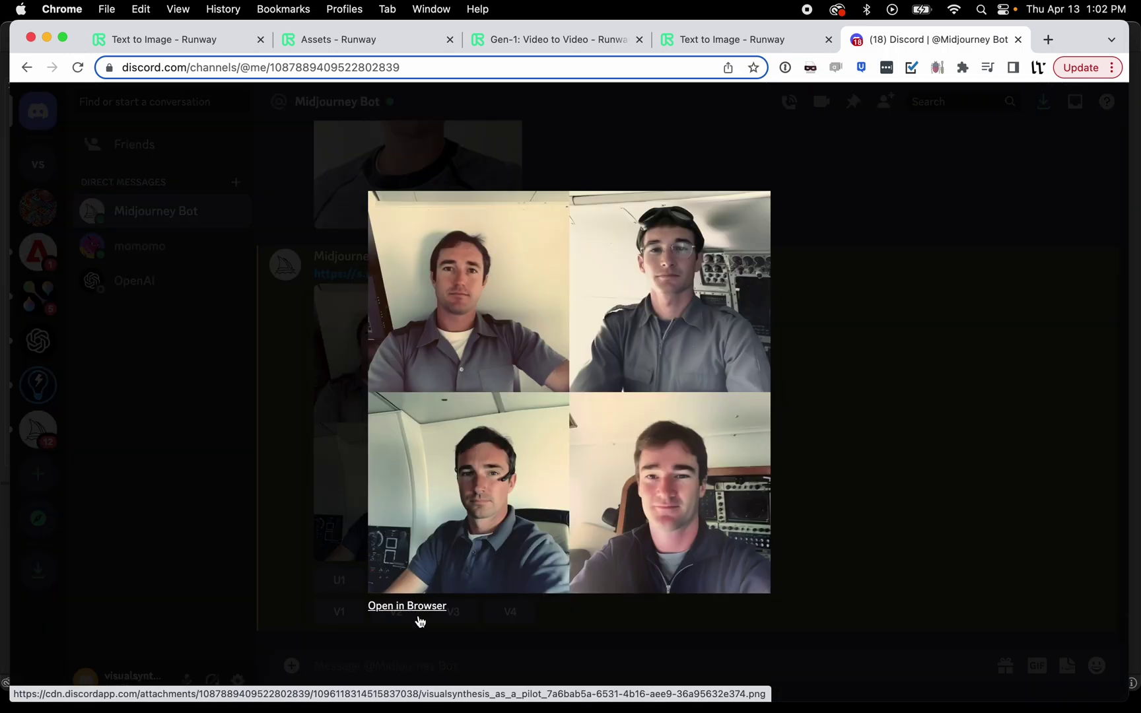
{"action": "left_click", "coordinate": [418, 607]}
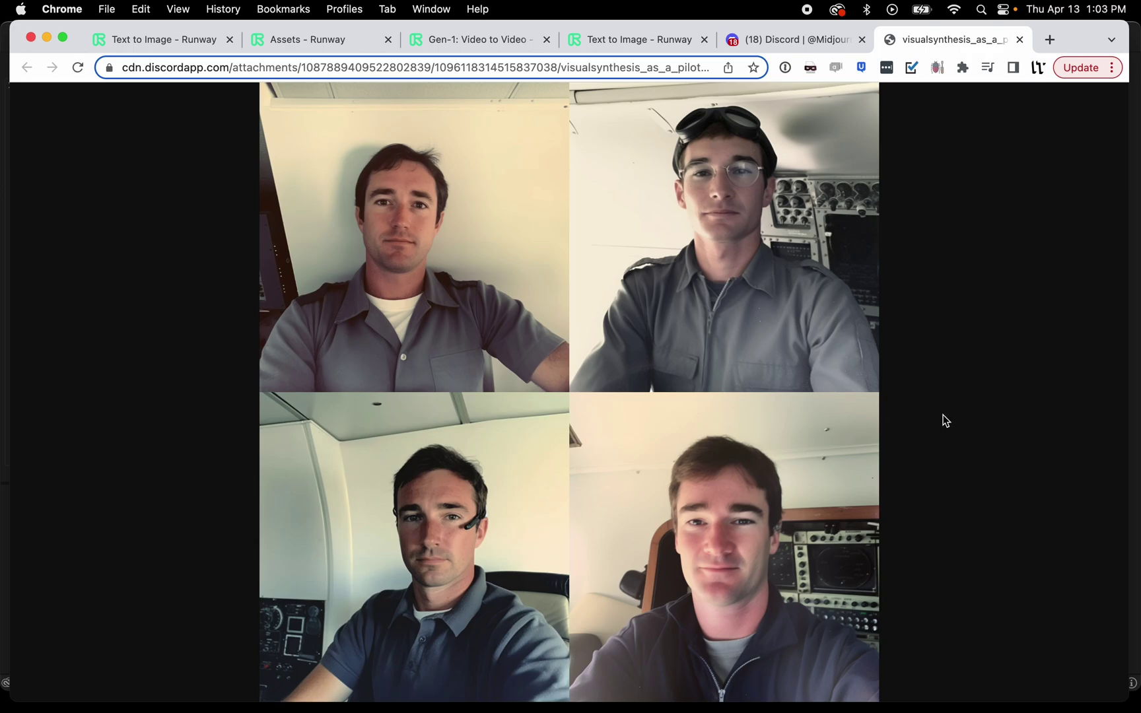
{"action": "left_click", "coordinate": [1019, 41]}
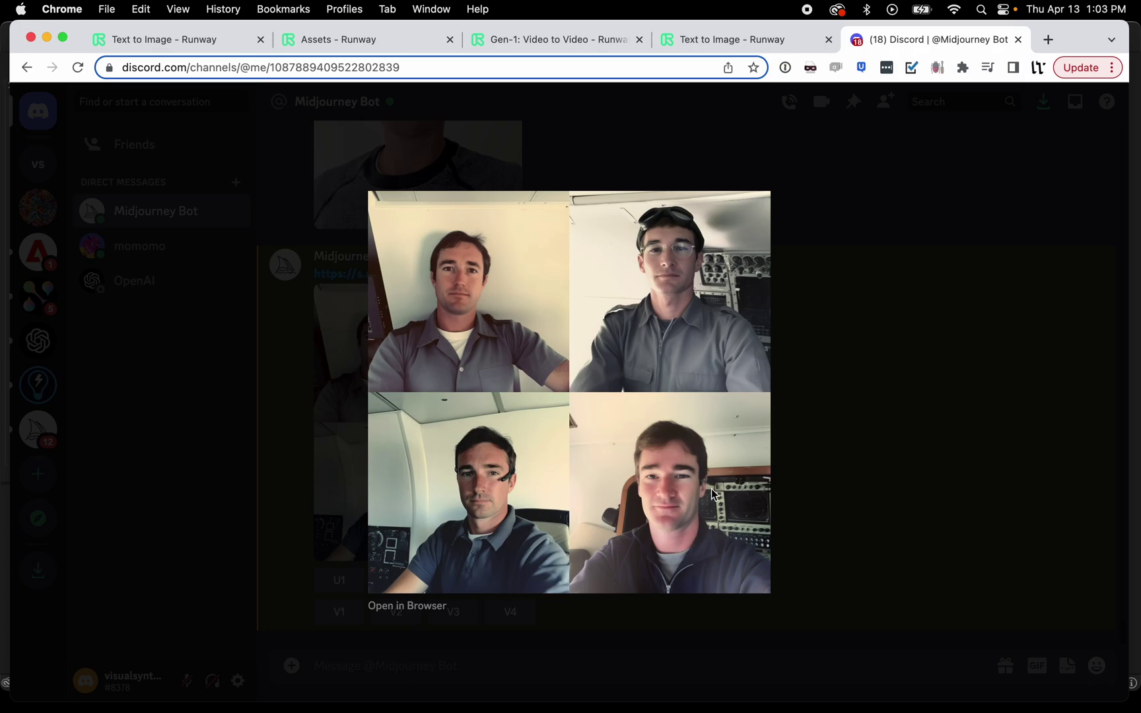
{"action": "key", "text": "Escape"}
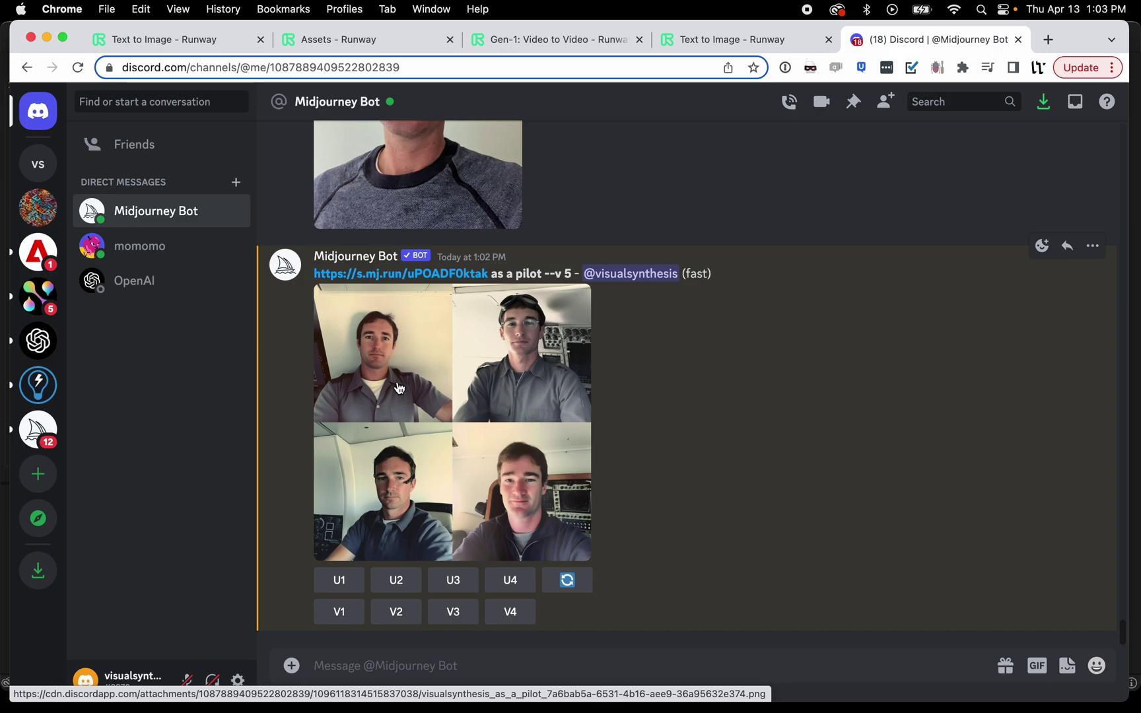
- Switch to Runway's Text to Image results to review the soldier set, and open the AI Magic Tools overview
{"action": "left_click", "coordinate": [733, 39]}
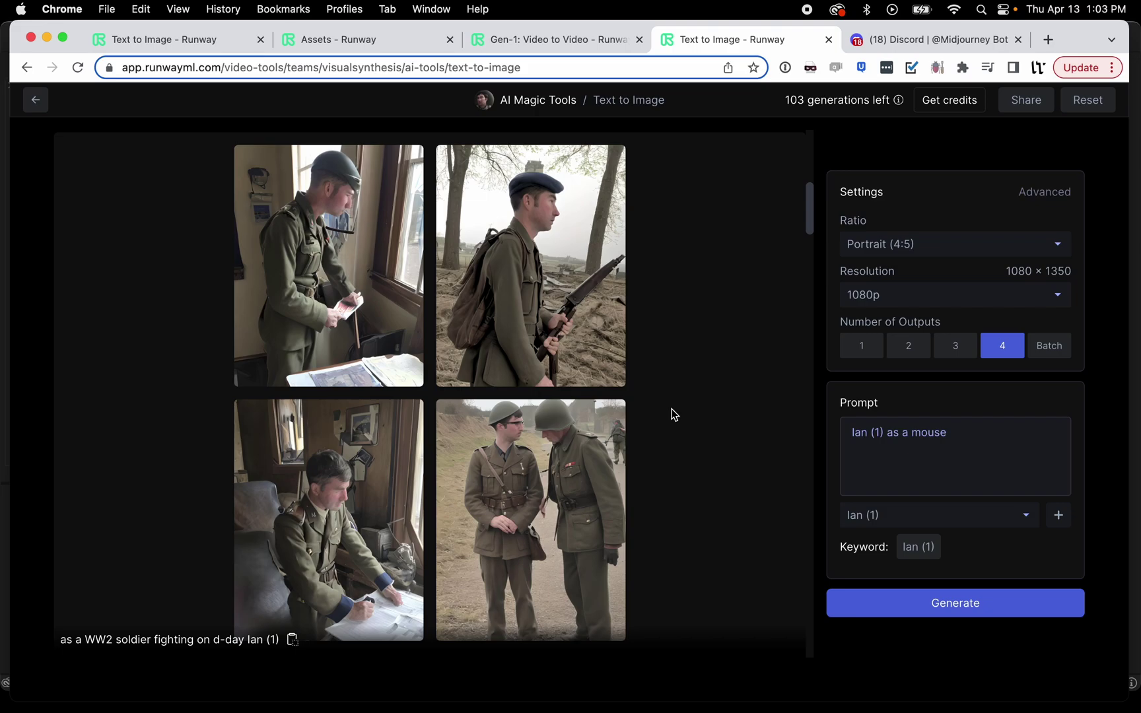
{"action": "scroll", "coordinate": [674, 415], "scroll_direction": "up", "scroll_amount": 10}
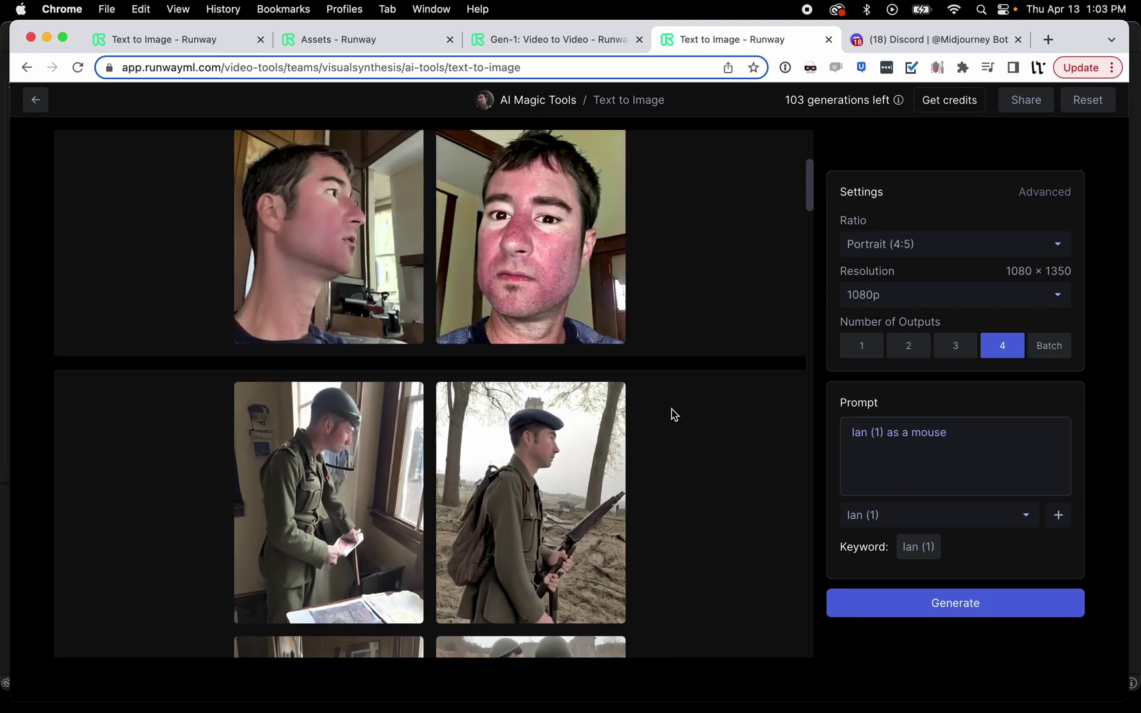
{"action": "left_click", "coordinate": [534, 102]}
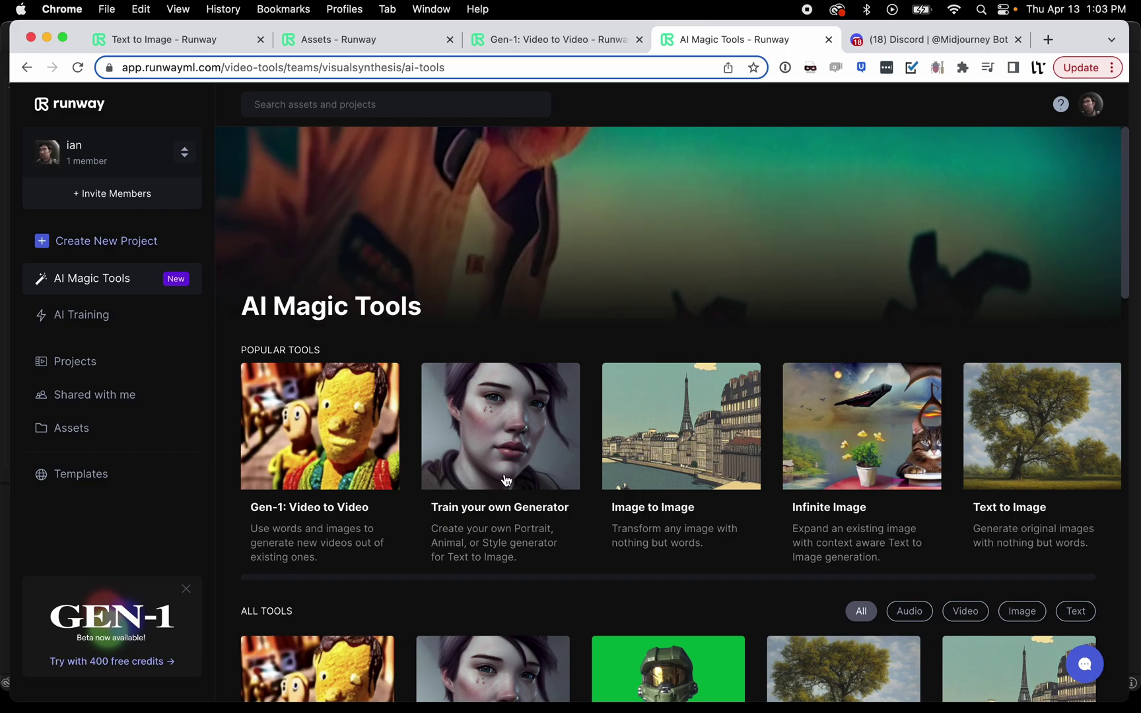
{"action": "scroll", "coordinate": [505, 479], "scroll_direction": "down", "scroll_amount": 2}
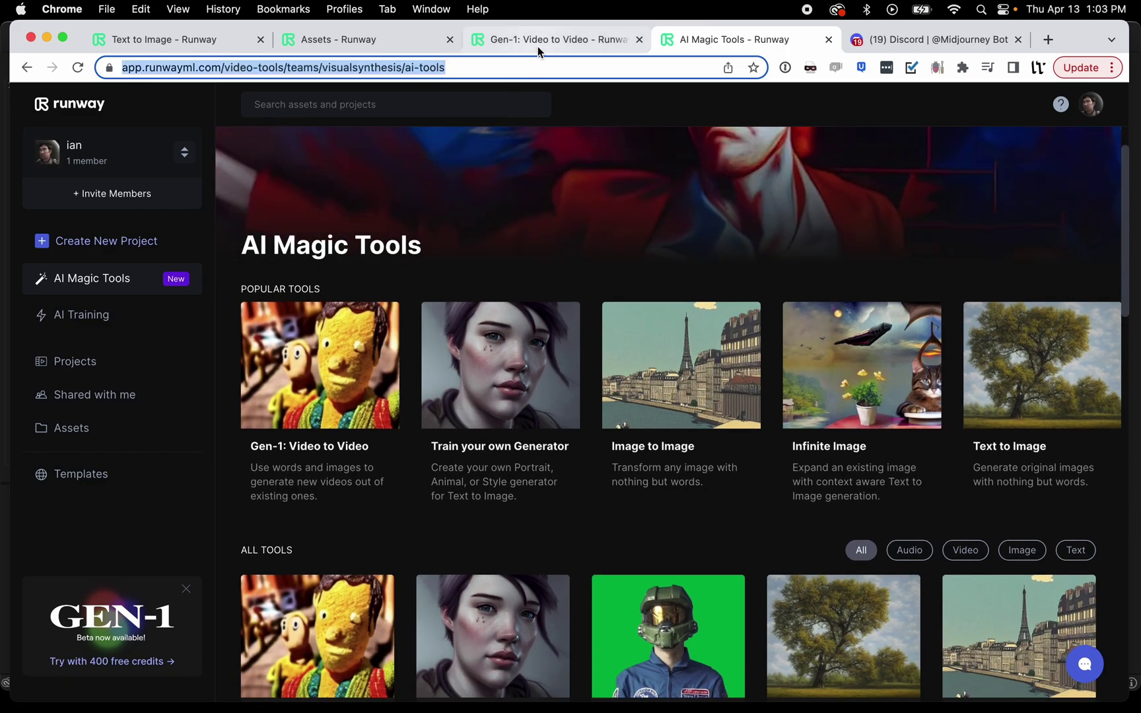
- Switch to the Gen-1: Video to Video project and examine its source video, assets, generated result, style reference and settings
{"action": "left_click", "coordinate": [537, 45]}
{"action": "scroll", "coordinate": [608, 226], "scroll_direction": "up", "scroll_amount": 3}
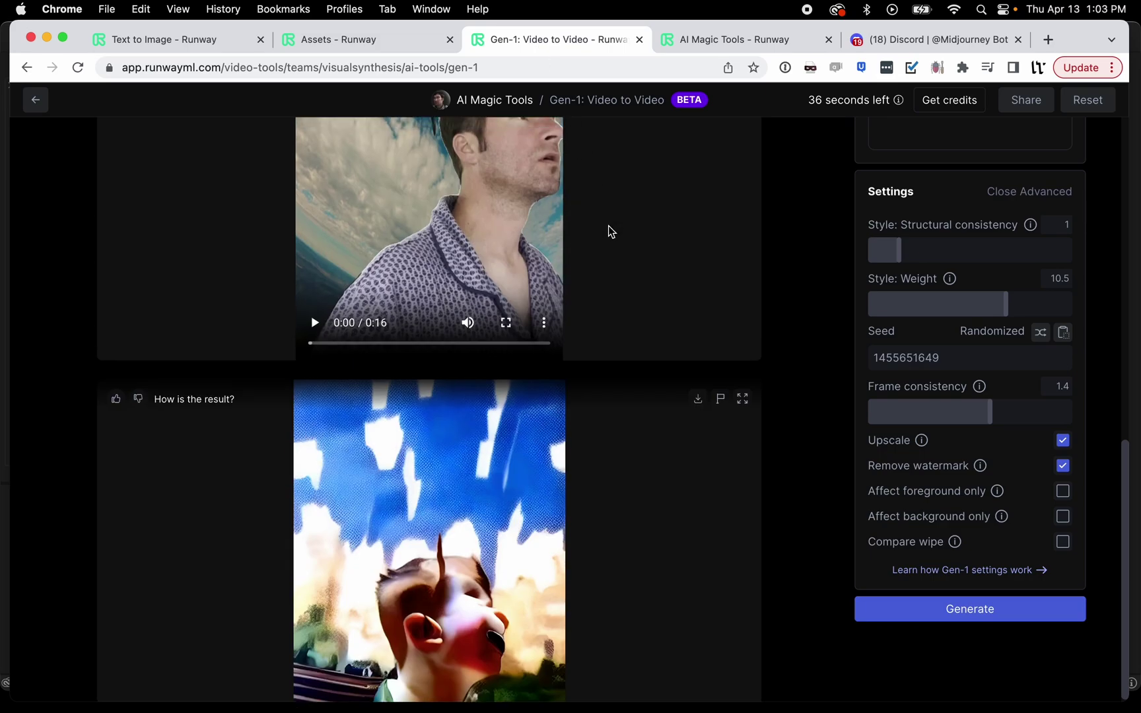
{"action": "left_click", "coordinate": [608, 226]}
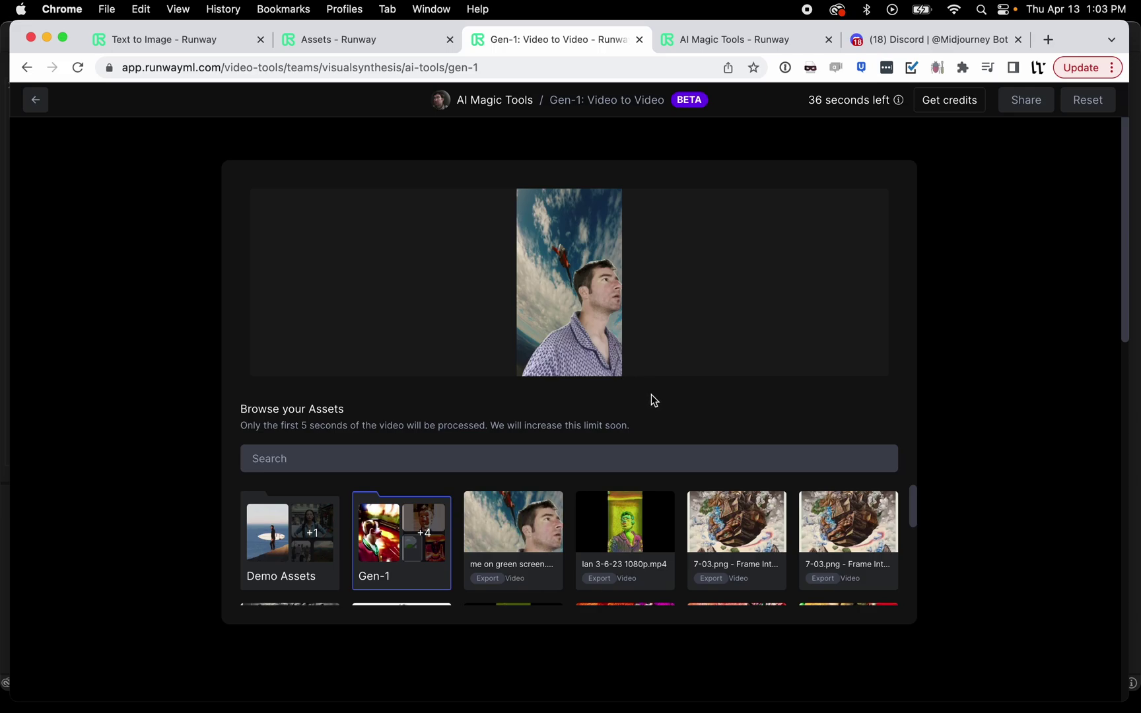
{"action": "scroll", "coordinate": [497, 409], "scroll_direction": "down", "scroll_amount": 8}
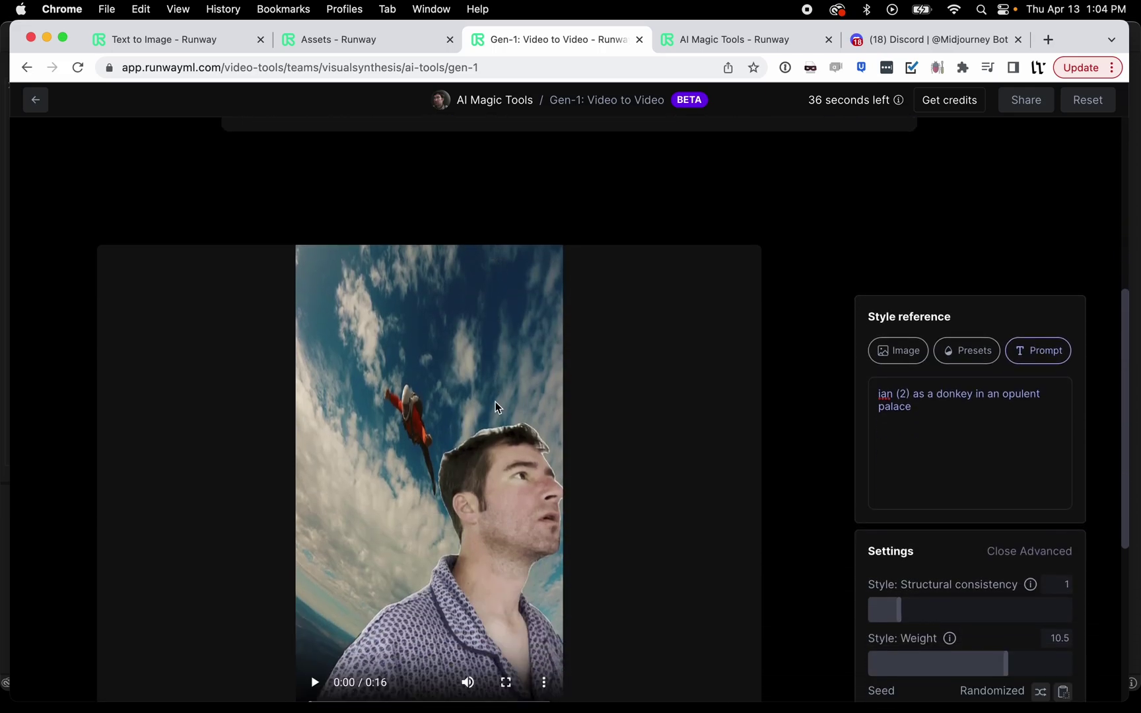
{"action": "scroll", "coordinate": [497, 406], "scroll_direction": "up", "scroll_amount": 2}
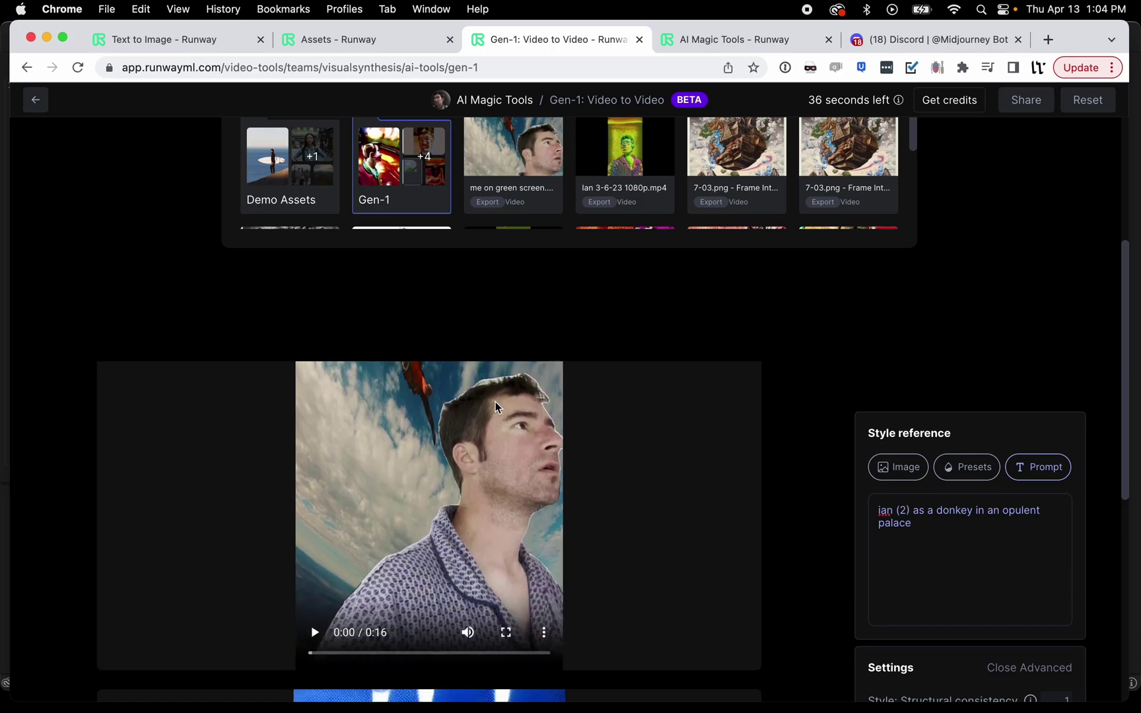
{"action": "scroll", "coordinate": [783, 229], "scroll_direction": "down", "scroll_amount": 2}
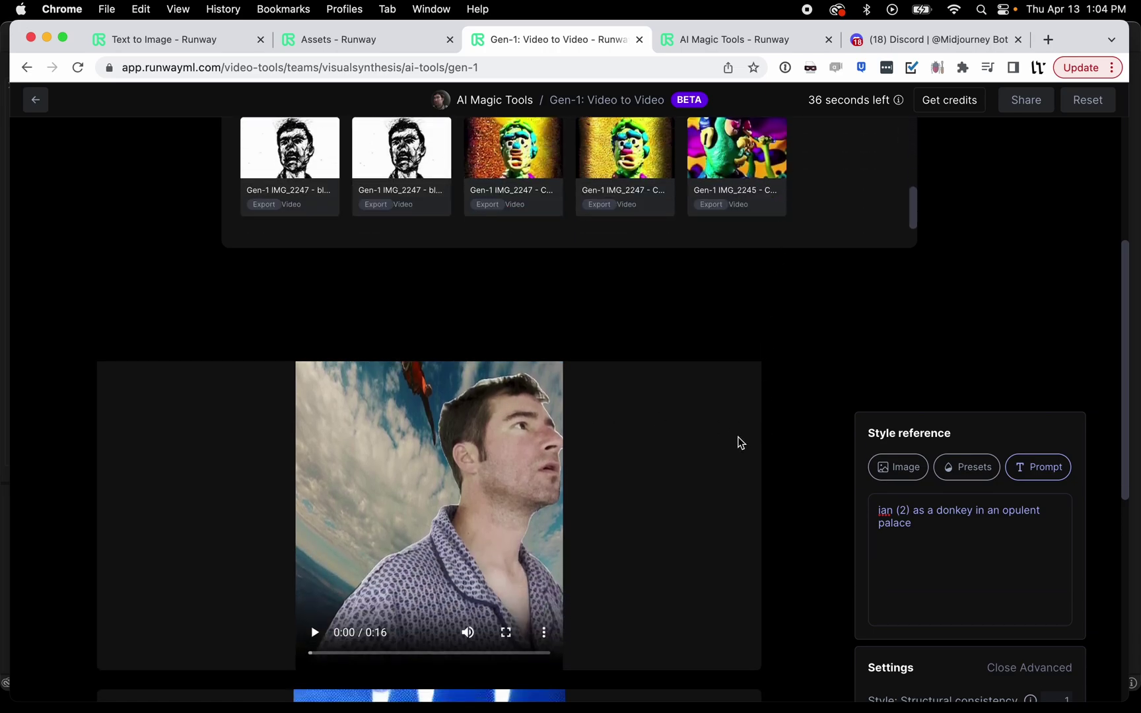
{"action": "scroll", "coordinate": [739, 440], "scroll_direction": "down", "scroll_amount": 5}
{"action": "scroll", "coordinate": [739, 441], "scroll_direction": "up", "scroll_amount": 10}
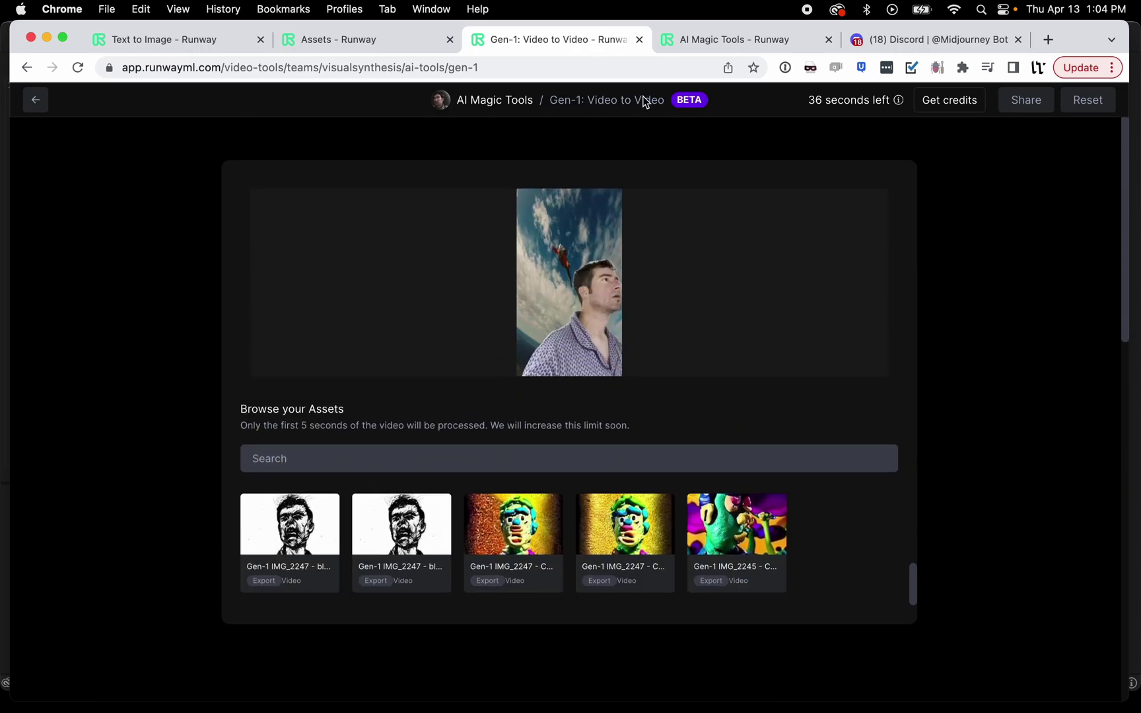
{"action": "scroll", "coordinate": [890, 368], "scroll_direction": "down", "scroll_amount": 10}
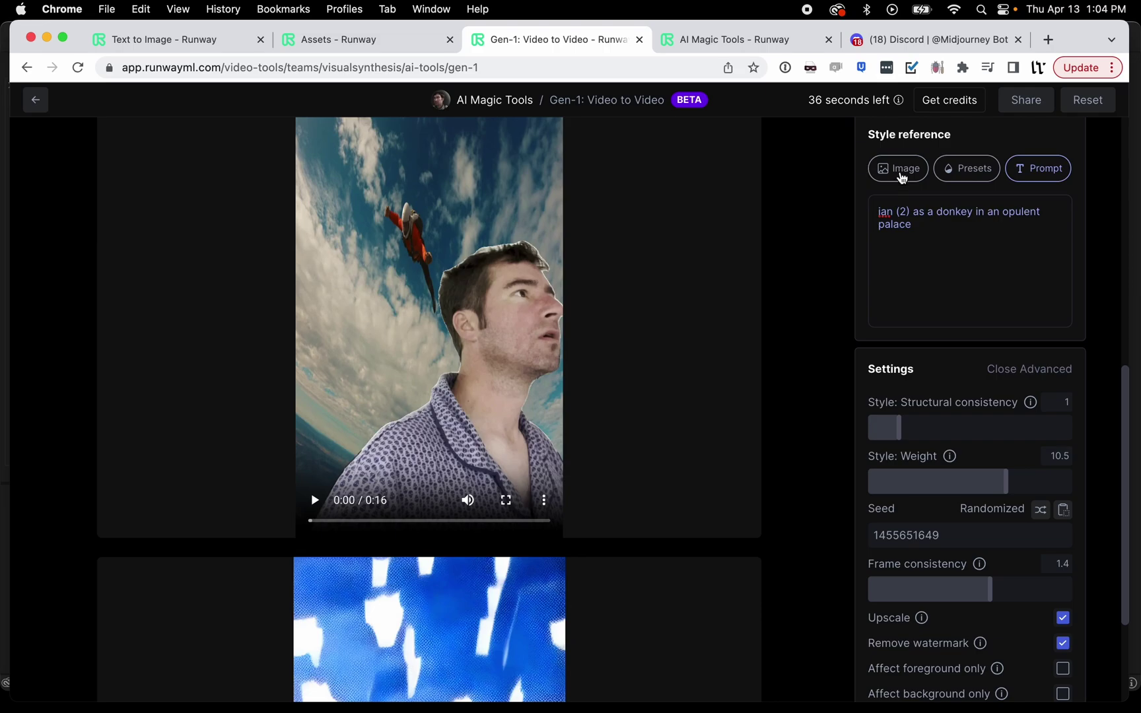
- Review the Image, Presets and Prompt options of the style reference, ending on Prompt, and look over the Gen-1 settings
{"action": "left_click", "coordinate": [901, 170]}
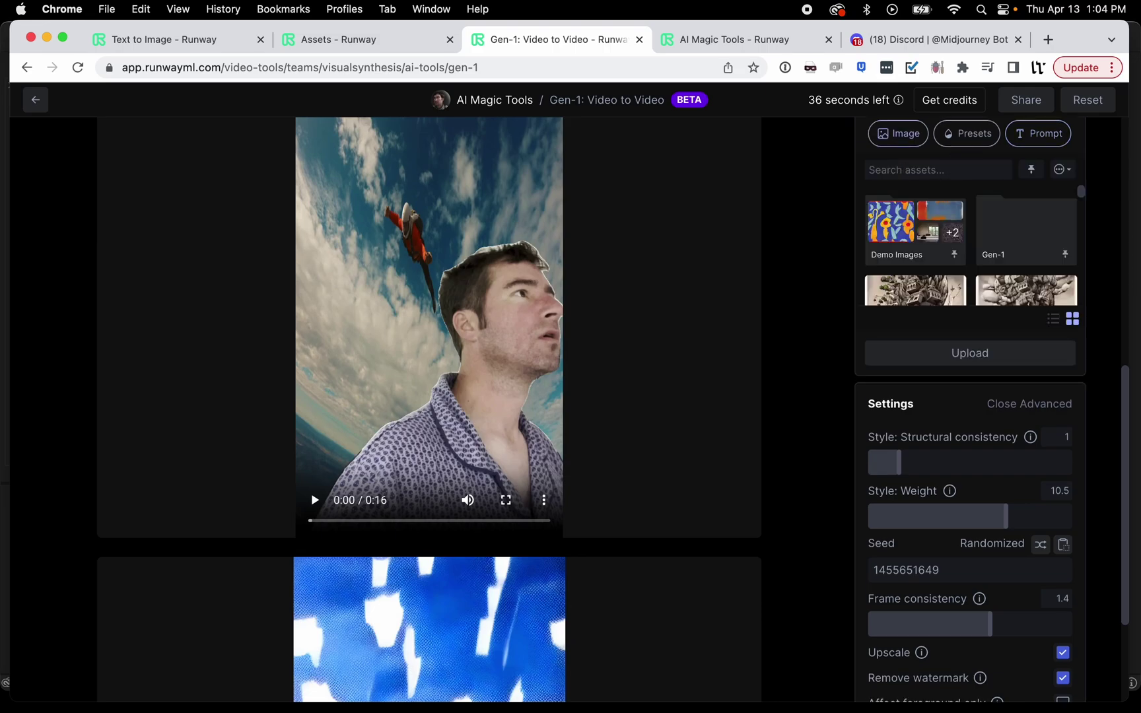
{"action": "left_click", "coordinate": [962, 138]}
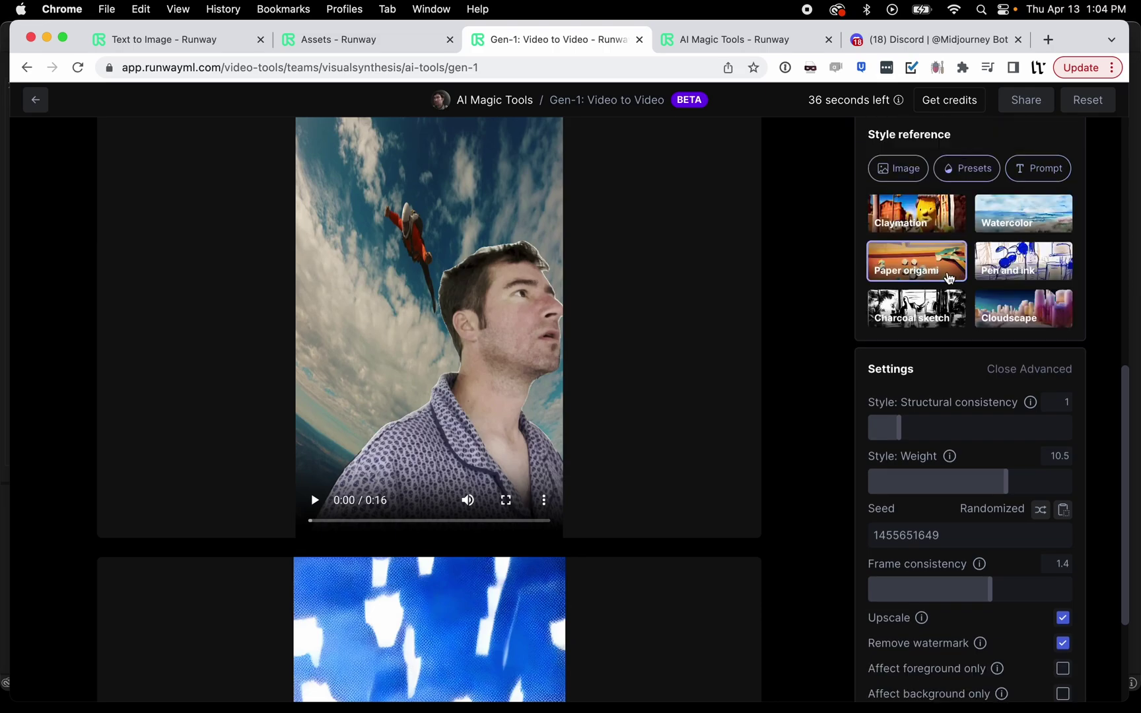
{"action": "left_click", "coordinate": [1032, 177]}
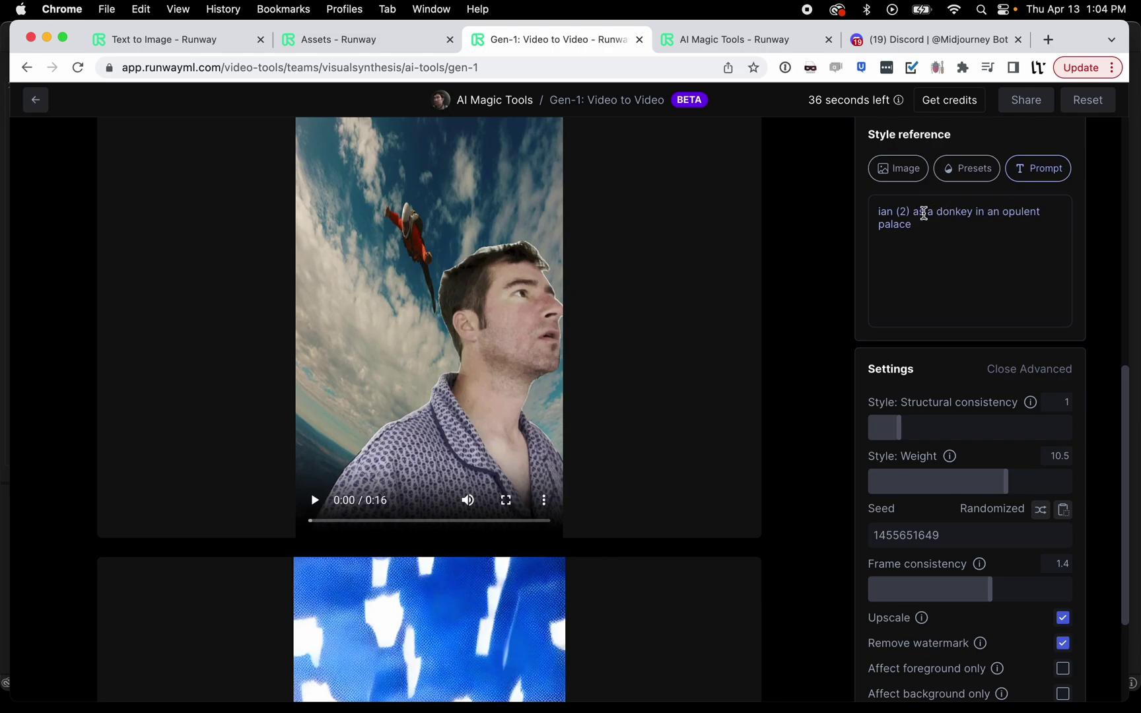
{"action": "scroll", "coordinate": [837, 201], "scroll_direction": "up", "scroll_amount": 5}
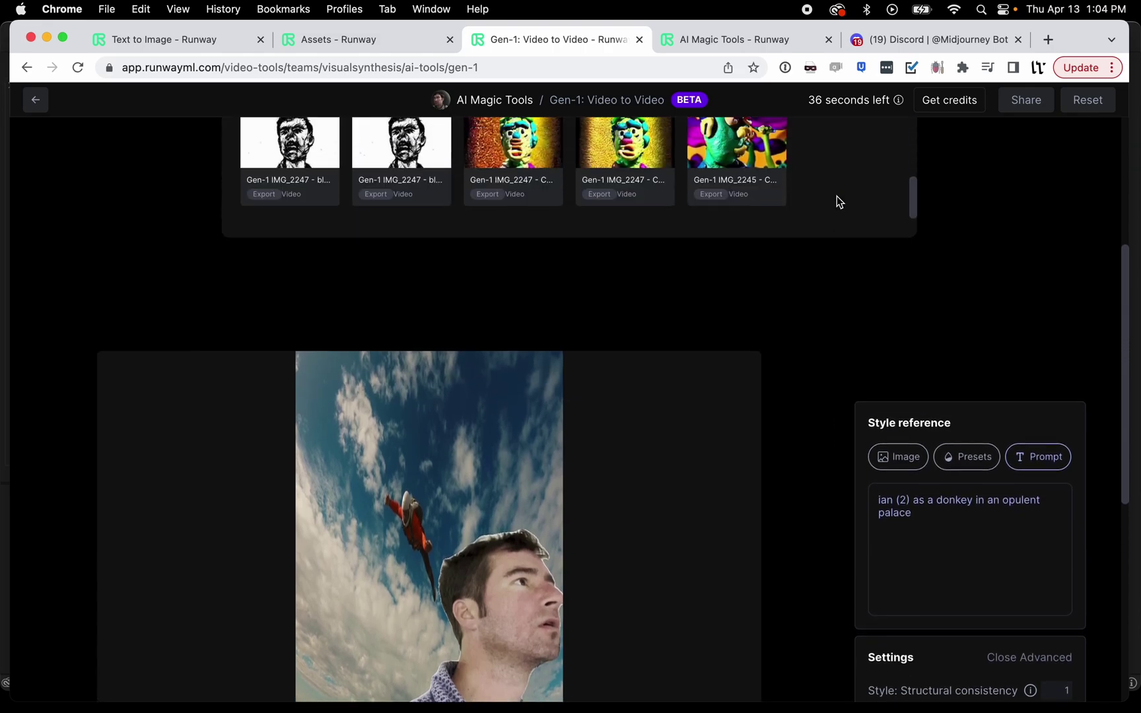
{"action": "scroll", "coordinate": [837, 201], "scroll_direction": "down", "scroll_amount": 7}
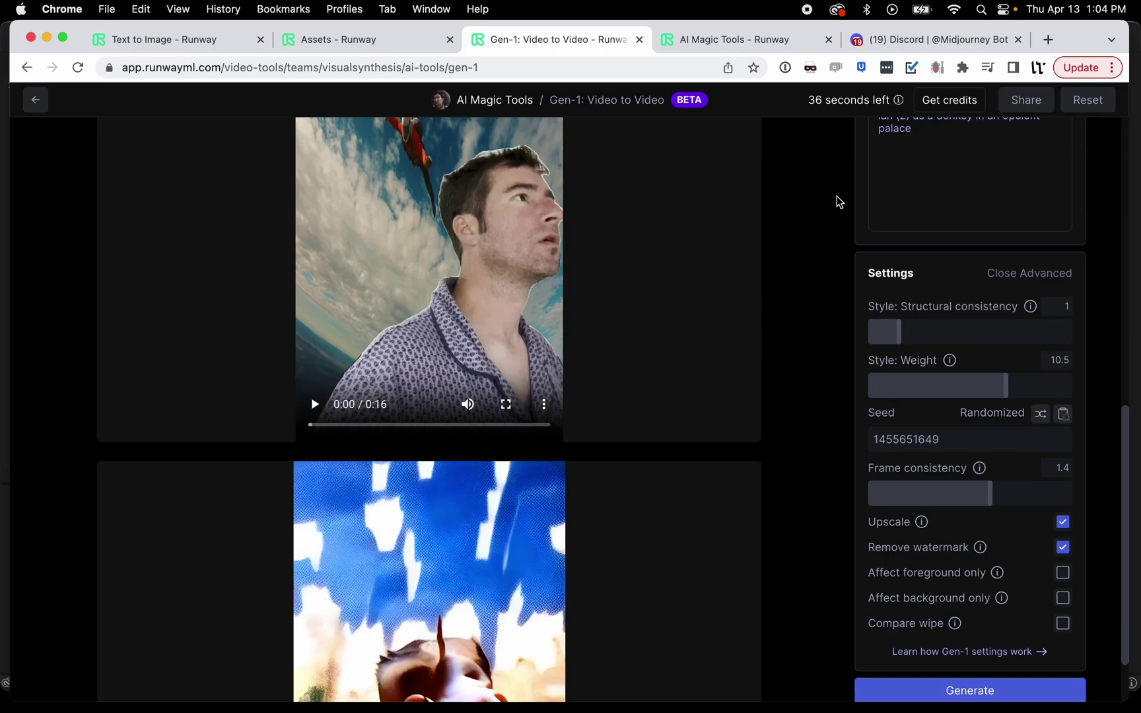
{"action": "scroll", "coordinate": [970, 172], "scroll_direction": "up", "scroll_amount": 2}
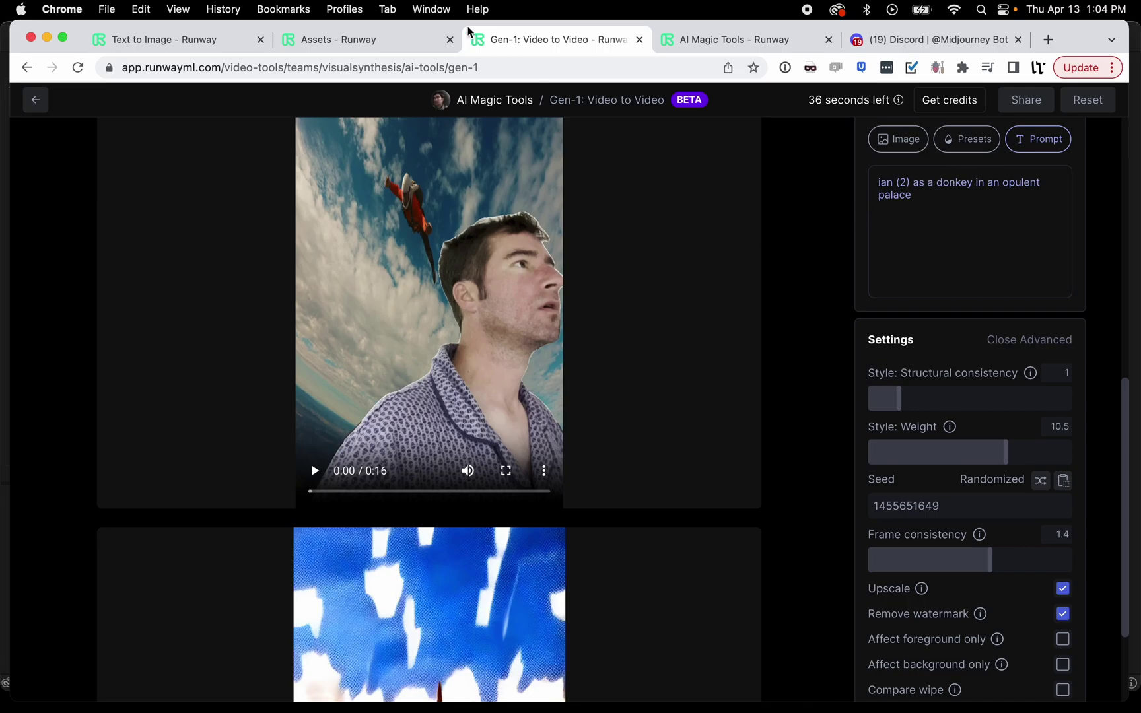
- Check the exported clips in the Gen-1 assets folder, and return to the generated result in the Gen-1 project
{"action": "left_click", "coordinate": [364, 39]}
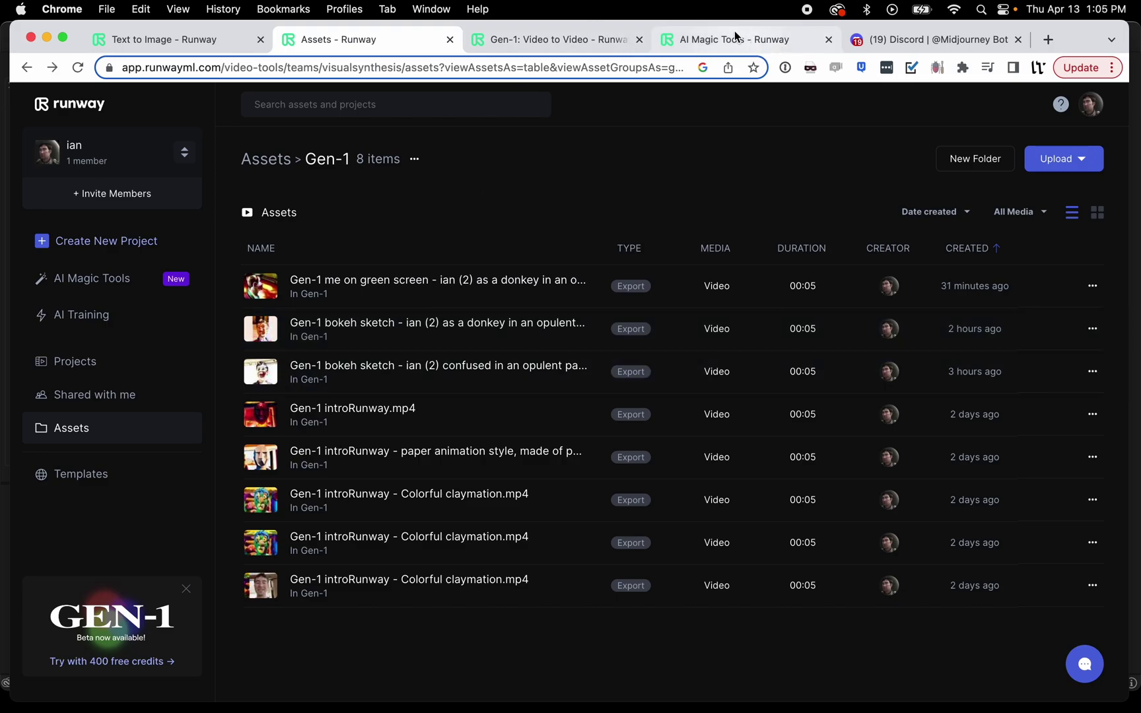
{"action": "key", "text": "ctrl+Tab"}
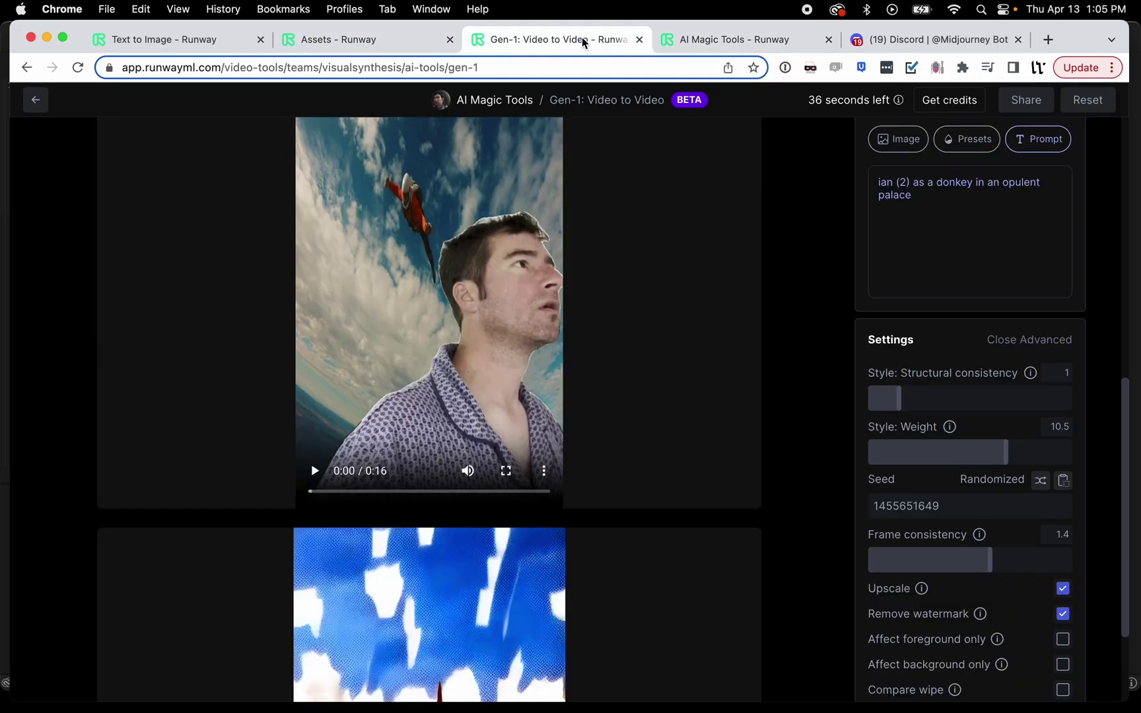
{"action": "scroll", "coordinate": [718, 331], "scroll_direction": "down", "scroll_amount": 3}
{"action": "scroll", "coordinate": [718, 332], "scroll_direction": "up", "scroll_amount": 2}
{"action": "scroll", "coordinate": [719, 331], "scroll_direction": "down", "scroll_amount": 5}
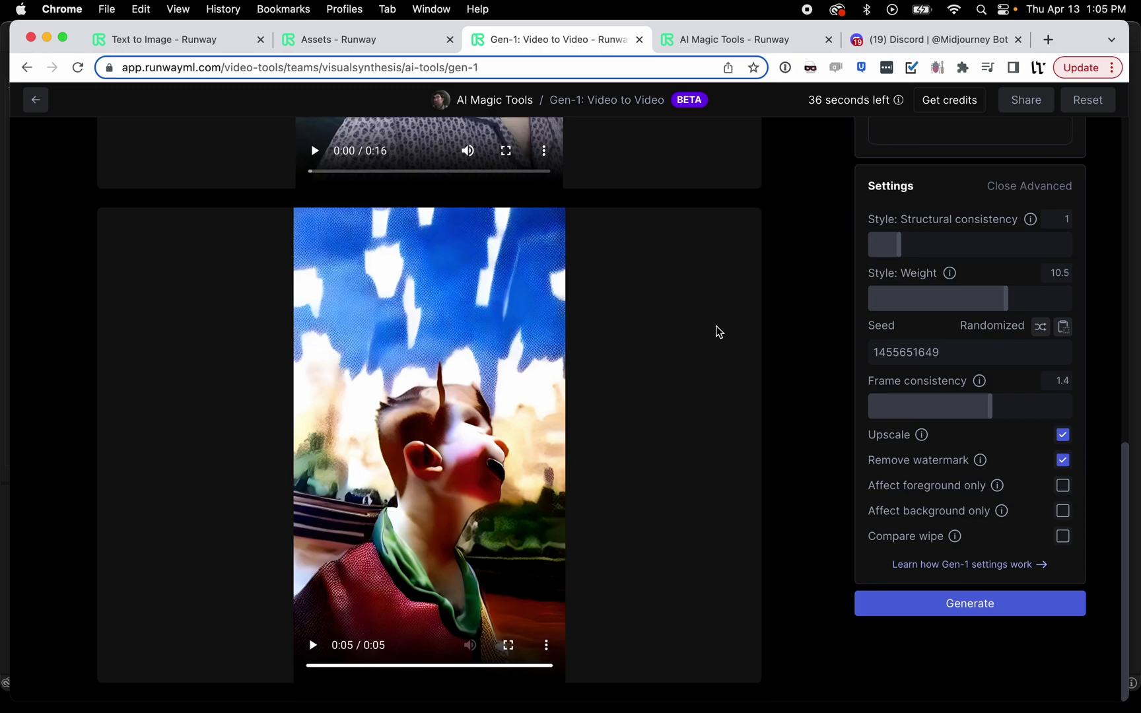
{"action": "mouse_move", "coordinate": [718, 331]}
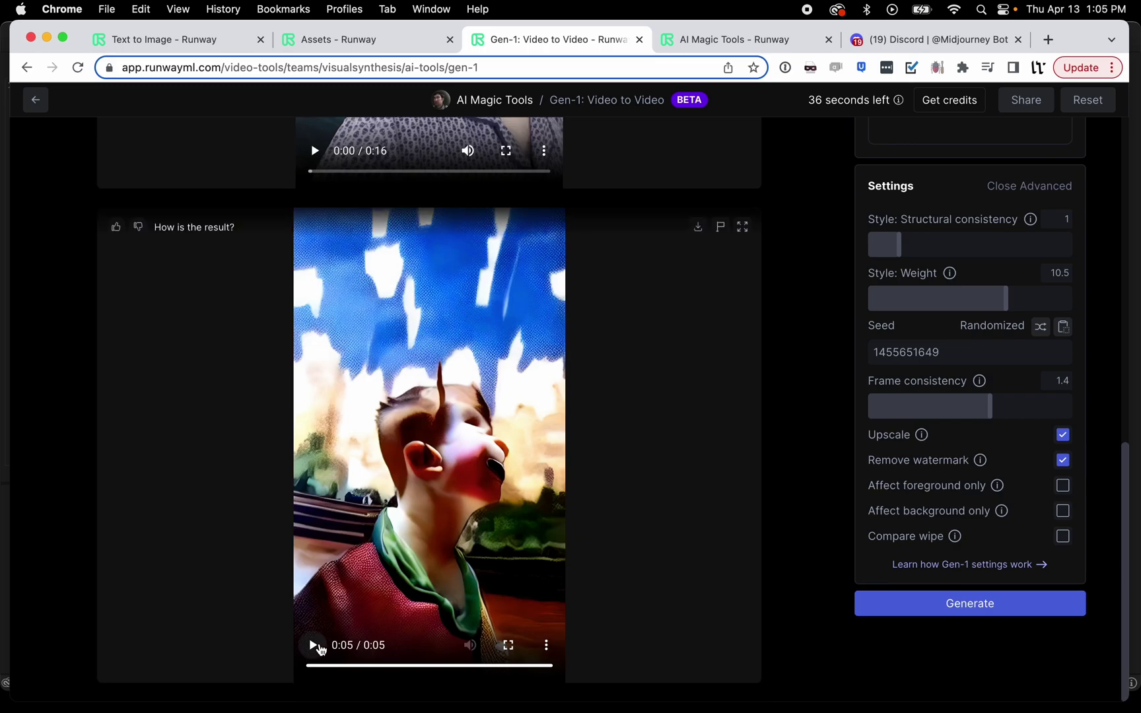
- Play the generated Gen-1 clip and compare it with the source video above it
{"action": "left_click", "coordinate": [314, 645]}
{"action": "left_click", "coordinate": [311, 646]}
{"action": "scroll", "coordinate": [580, 438], "scroll_direction": "up", "scroll_amount": 5}
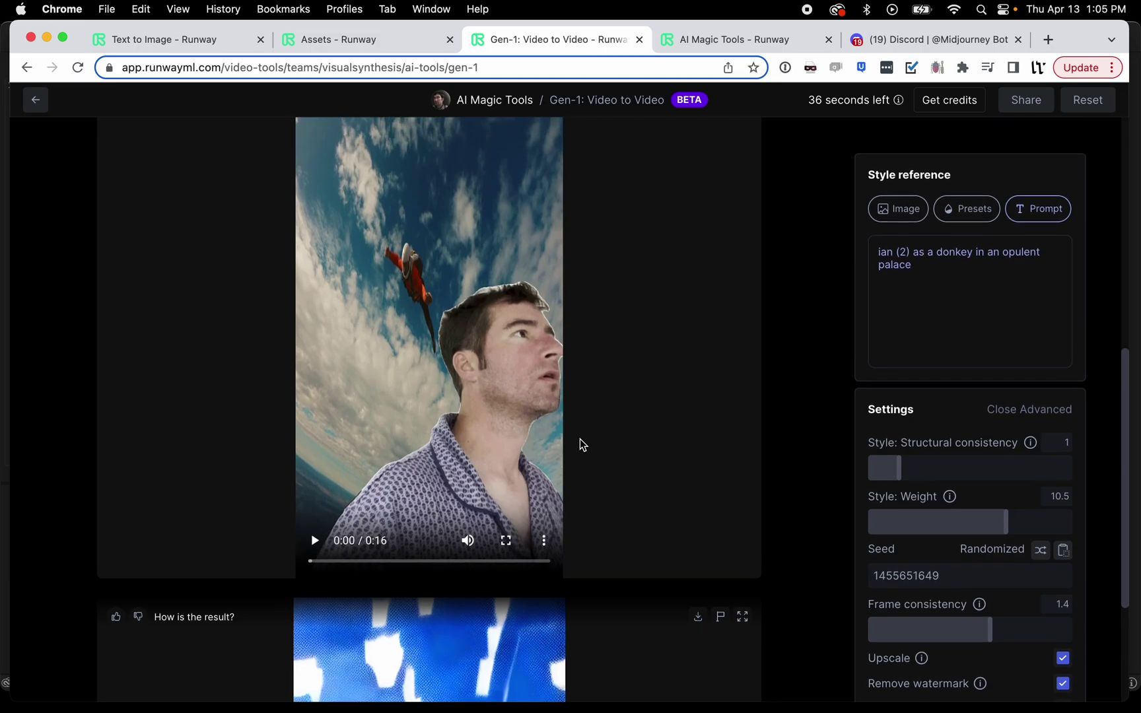
{"action": "scroll", "coordinate": [580, 438], "scroll_direction": "down", "scroll_amount": 5}
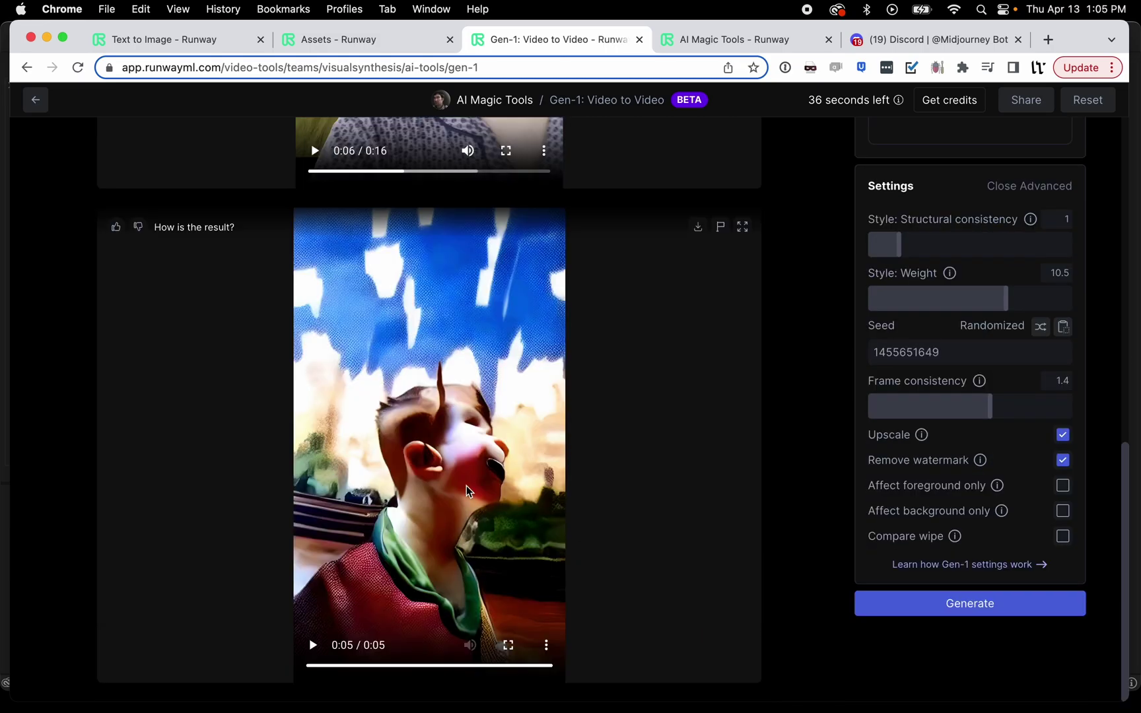
{"action": "scroll", "coordinate": [669, 372], "scroll_direction": "up", "scroll_amount": 3}
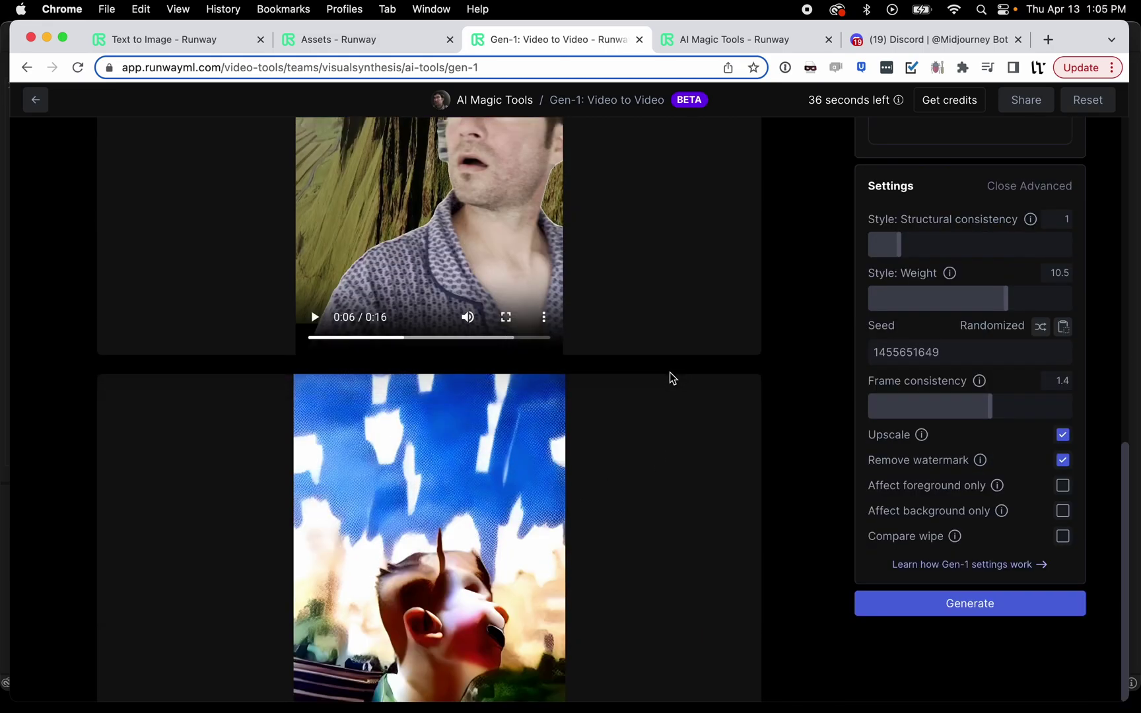
{"action": "scroll", "coordinate": [670, 372], "scroll_direction": "up", "scroll_amount": 10}
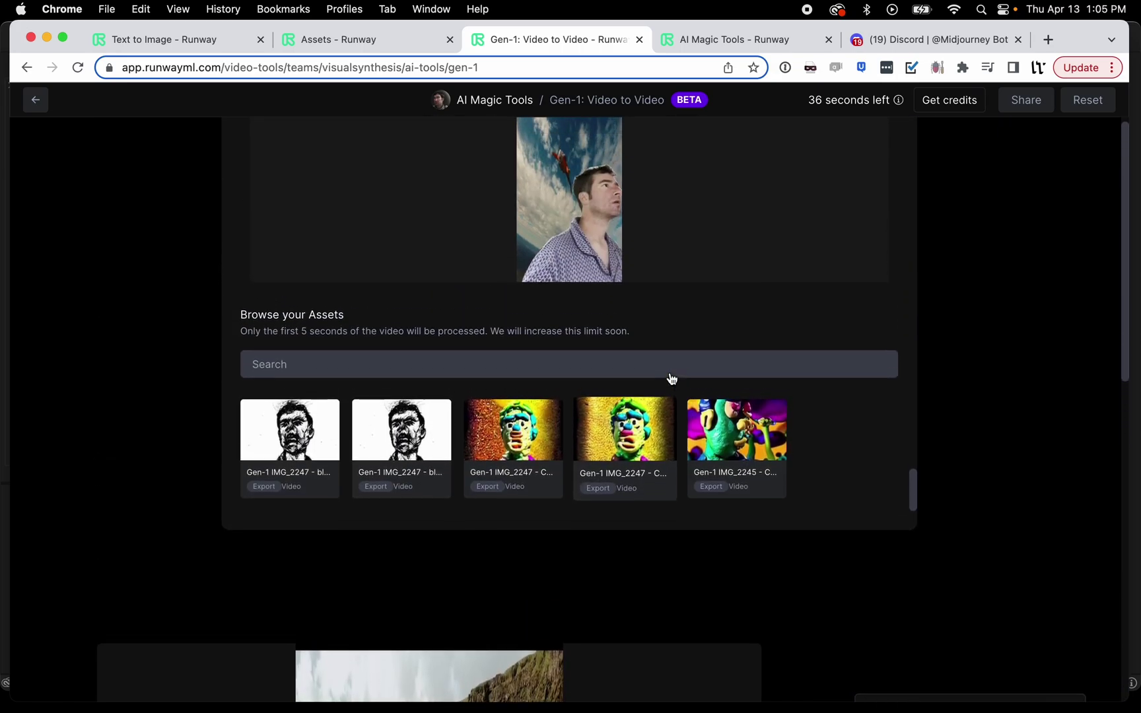
- Go back to the AI Magic Tools overview and browse the full list of available tools
{"action": "left_click", "coordinate": [478, 100]}
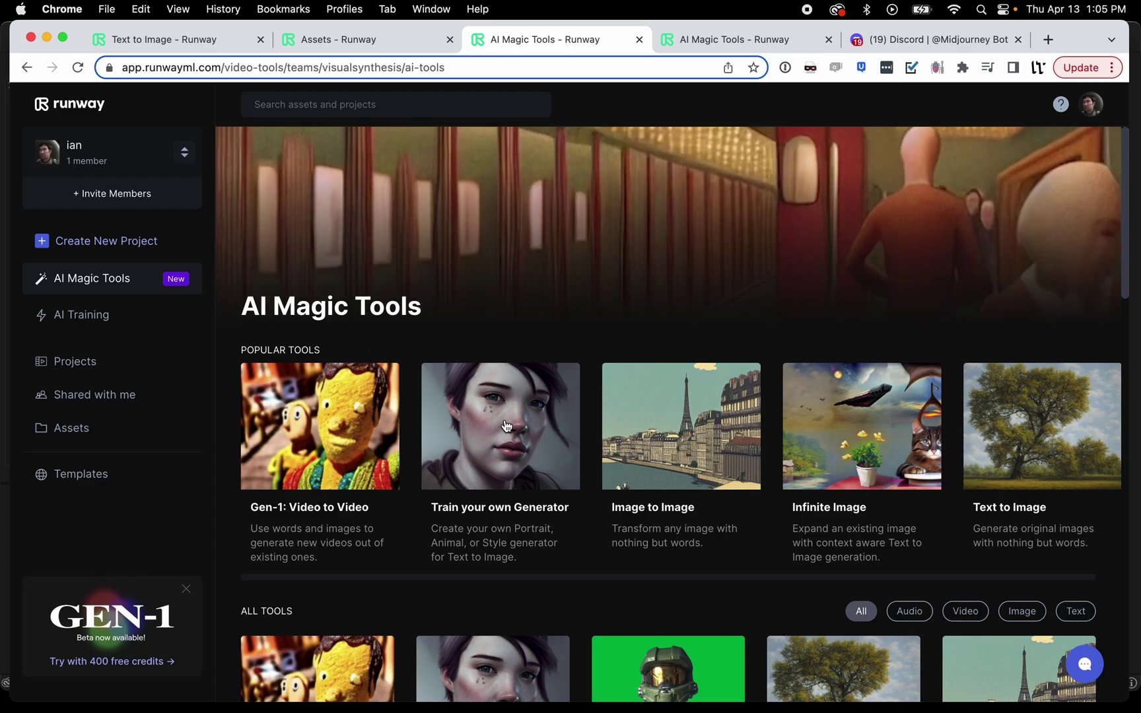
{"action": "scroll", "coordinate": [506, 425], "scroll_direction": "down", "scroll_amount": 1}
{"action": "scroll", "coordinate": [507, 425], "scroll_direction": "down", "scroll_amount": 5}
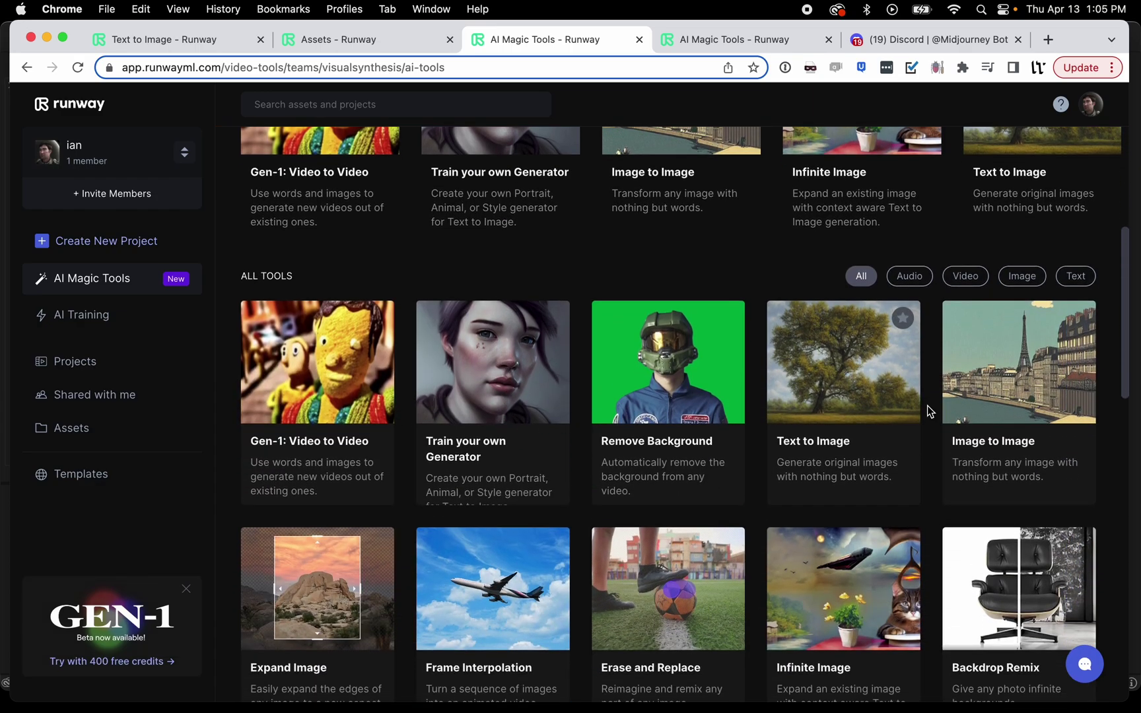
{"action": "scroll", "coordinate": [383, 477], "scroll_direction": "down", "scroll_amount": 4}
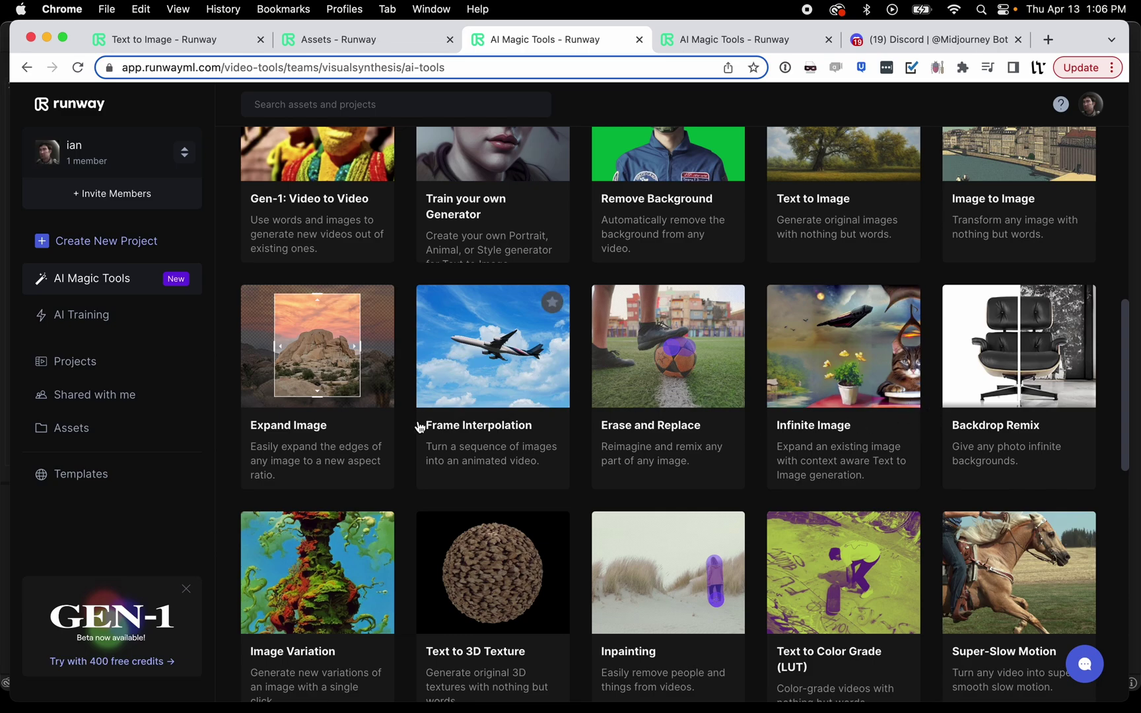
{"action": "scroll", "coordinate": [418, 422], "scroll_direction": "up", "scroll_amount": 10}
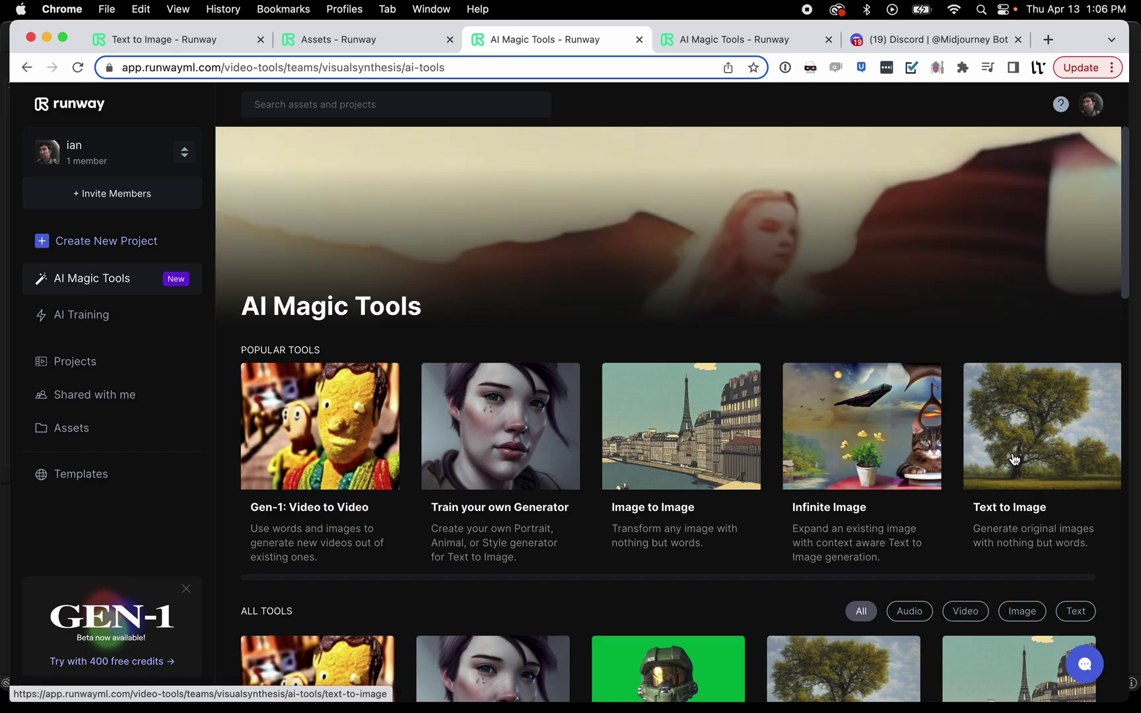
- Open the Text to Image tool, examine its example images and prompts, and return to AI Magic Tools
{"action": "left_click", "coordinate": [1014, 459]}
{"action": "mouse_move", "coordinate": [721, 361]}
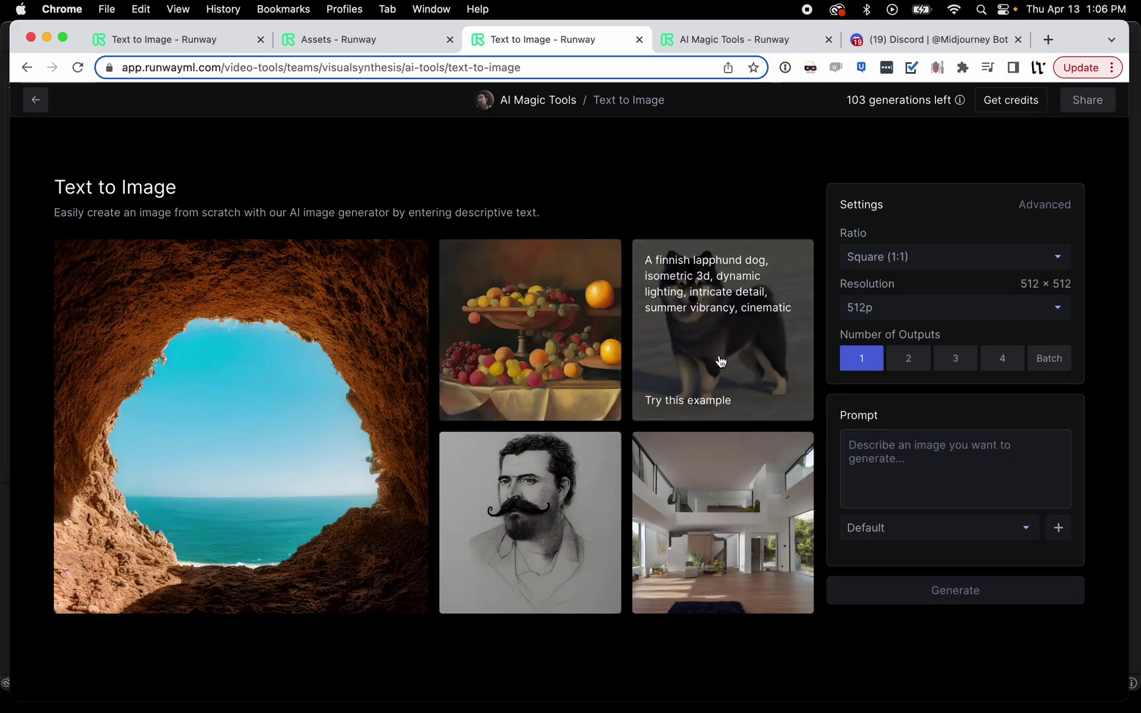
{"action": "mouse_move", "coordinate": [541, 526]}
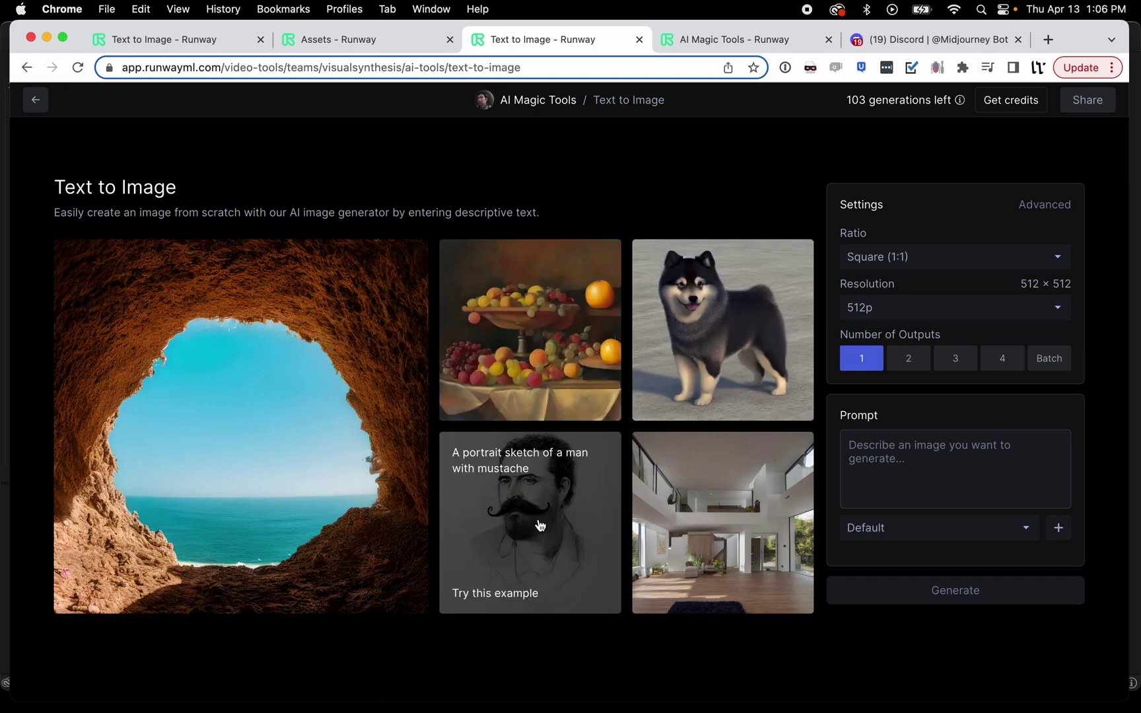
{"action": "mouse_move", "coordinate": [649, 369]}
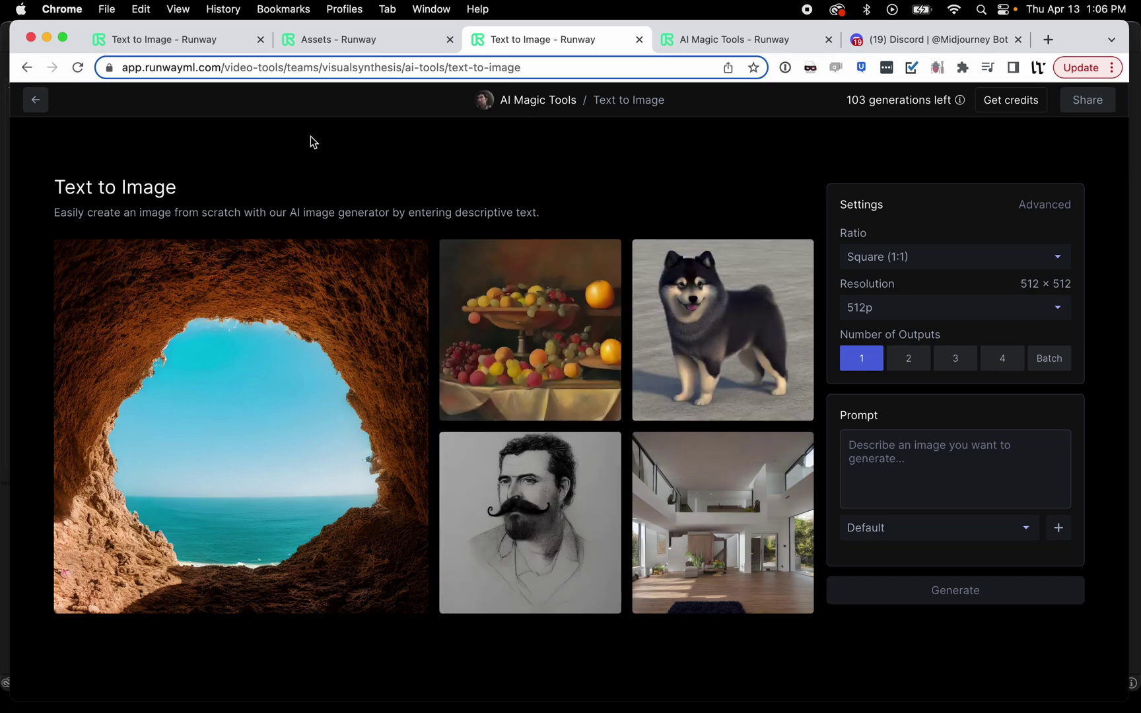
{"action": "left_click", "coordinate": [35, 100]}
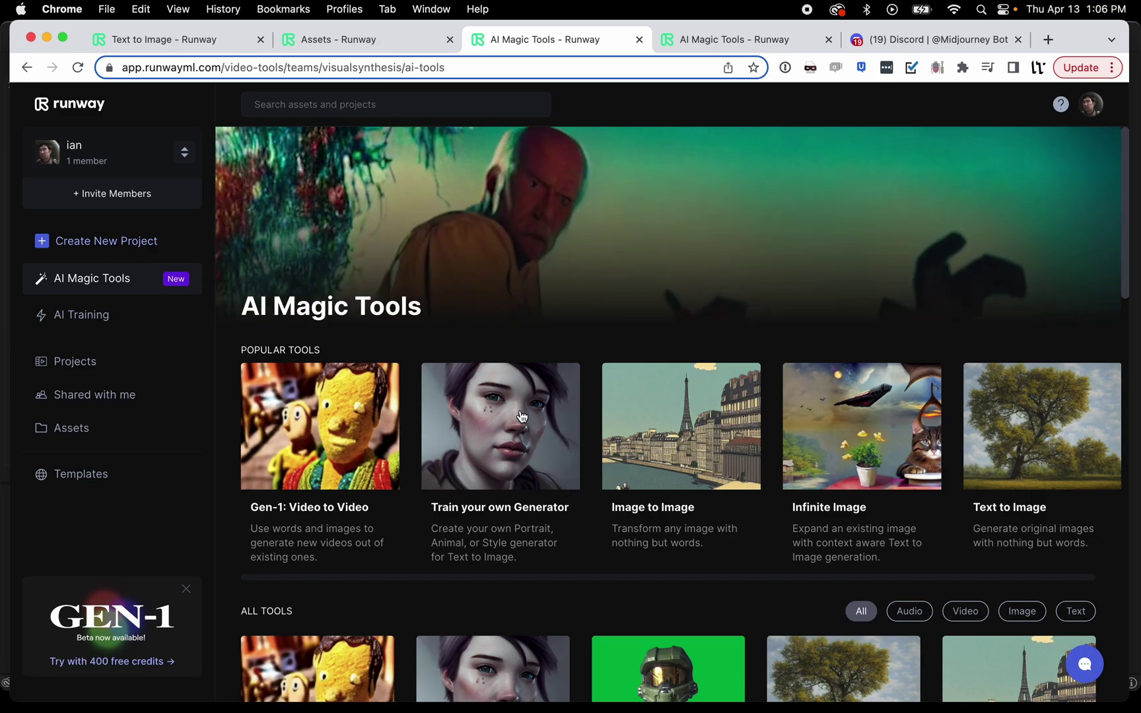
- Open the existing trained portrait generator under AI Training, browse its sample portraits, and leave the gallery
{"action": "left_click", "coordinate": [505, 428]}
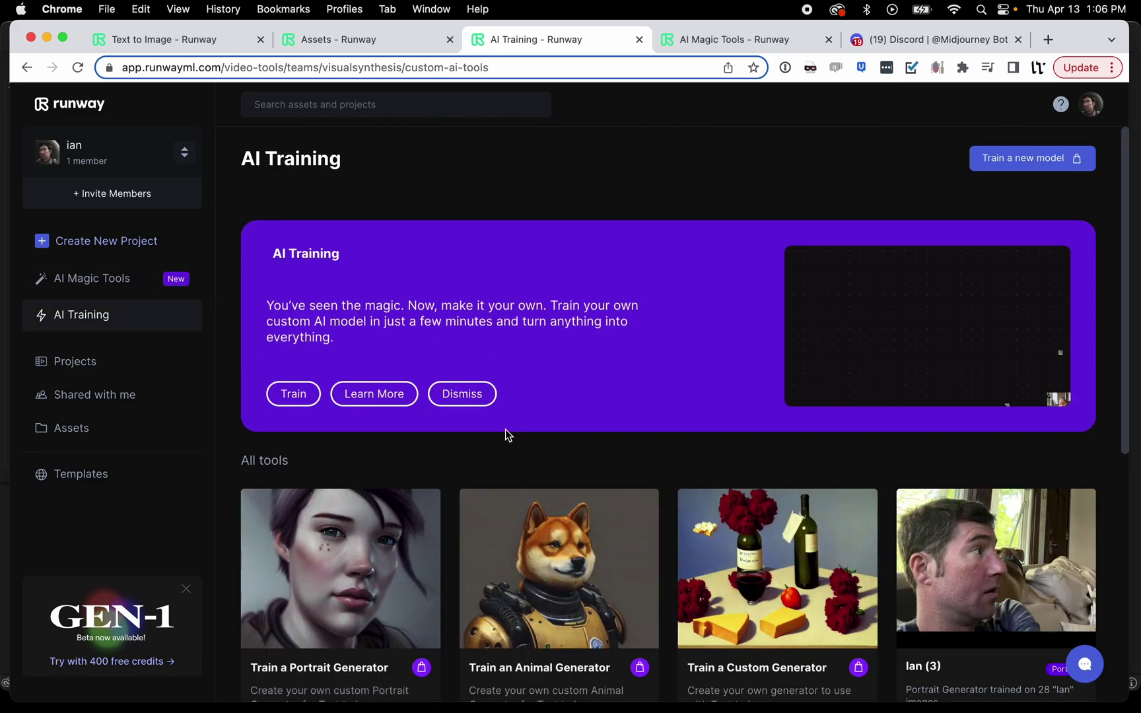
{"action": "left_click", "coordinate": [957, 564]}
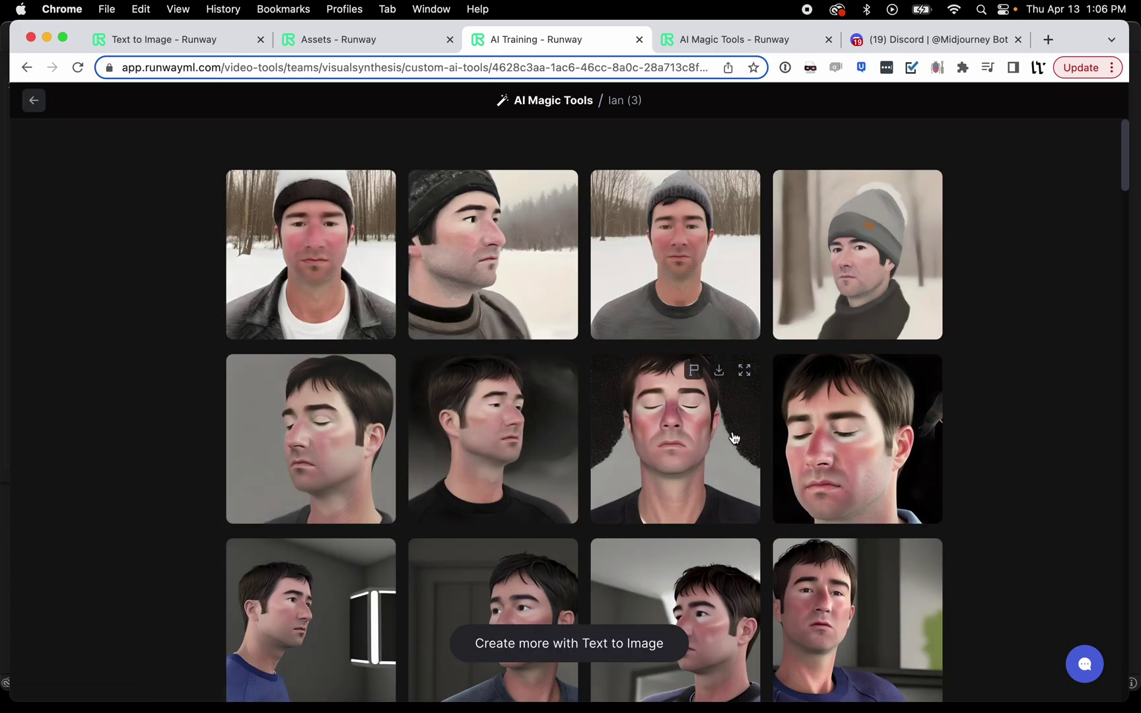
{"action": "scroll", "coordinate": [734, 437], "scroll_direction": "down", "scroll_amount": 5}
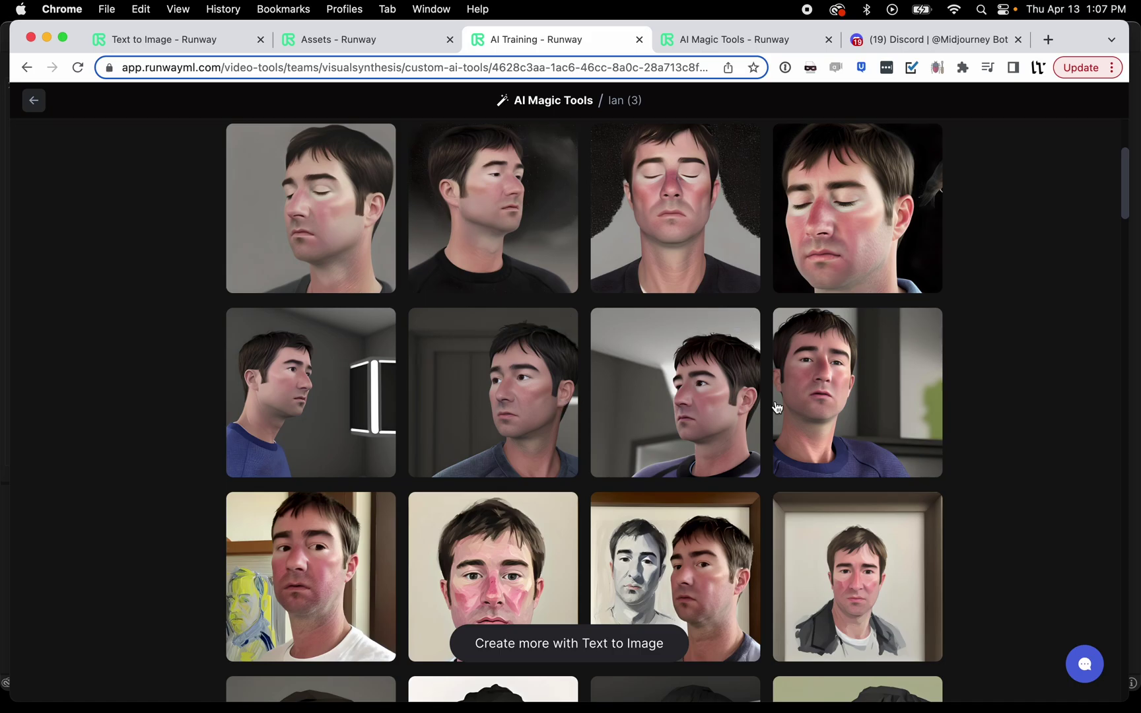
{"action": "scroll", "coordinate": [839, 607], "scroll_direction": "down", "scroll_amount": 5}
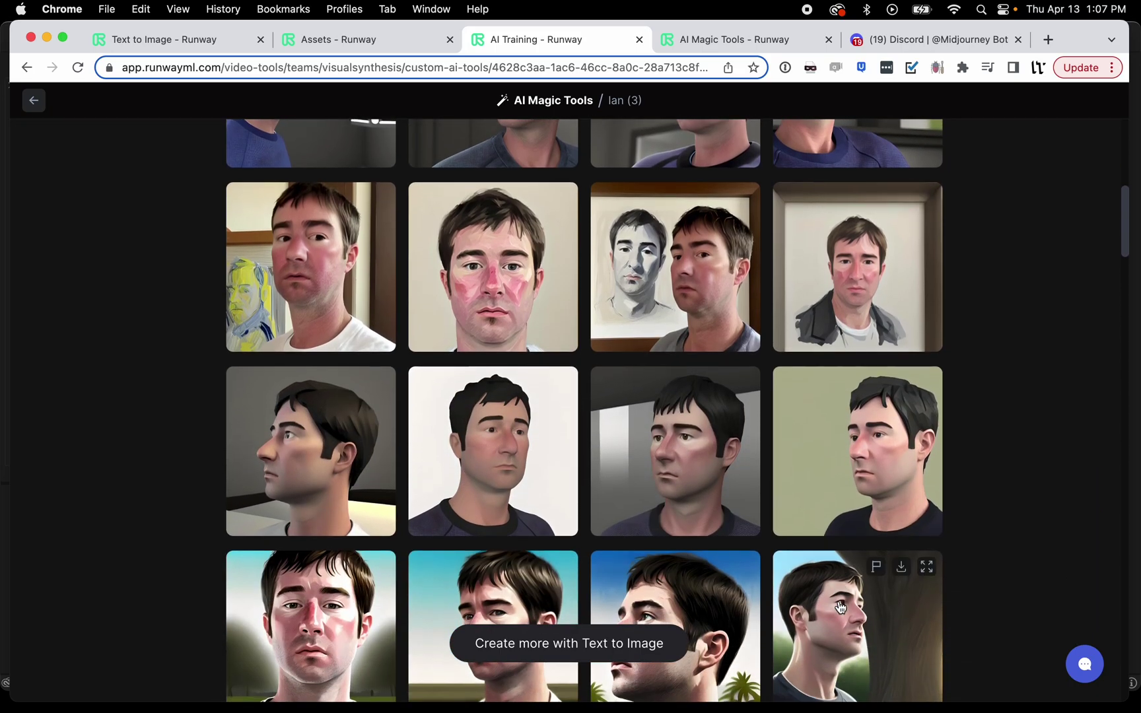
{"action": "scroll", "coordinate": [840, 607], "scroll_direction": "down", "scroll_amount": 6}
{"action": "scroll", "coordinate": [839, 607], "scroll_direction": "up", "scroll_amount": 15}
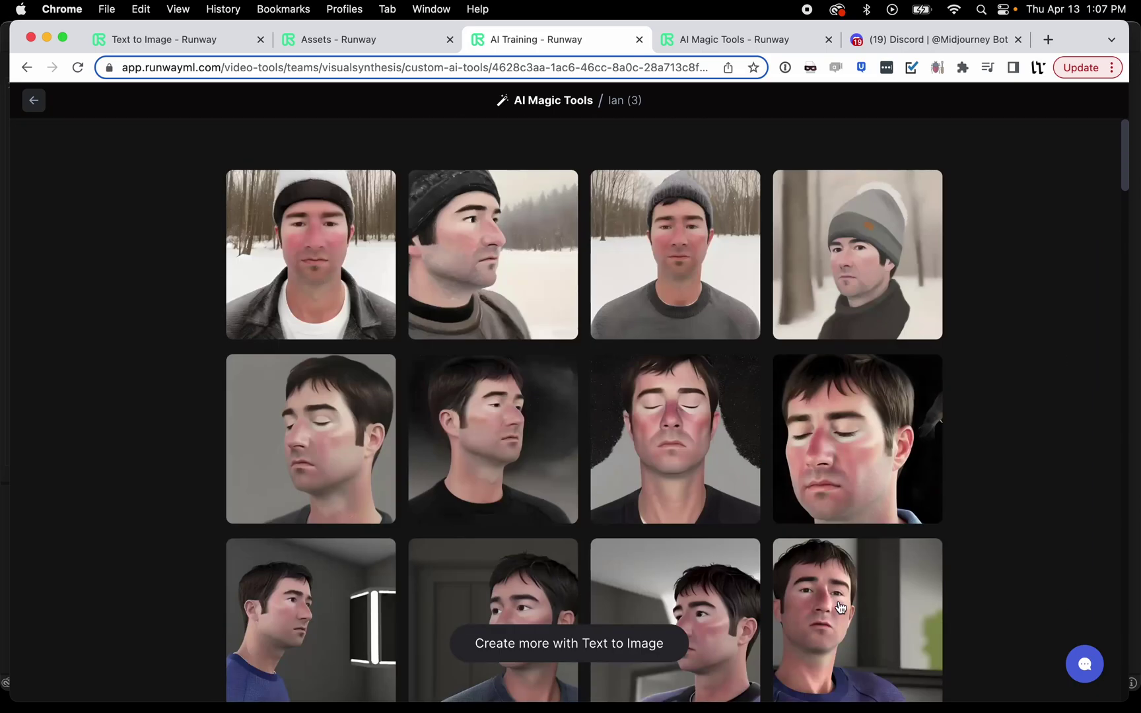
{"action": "left_click", "coordinate": [34, 101]}
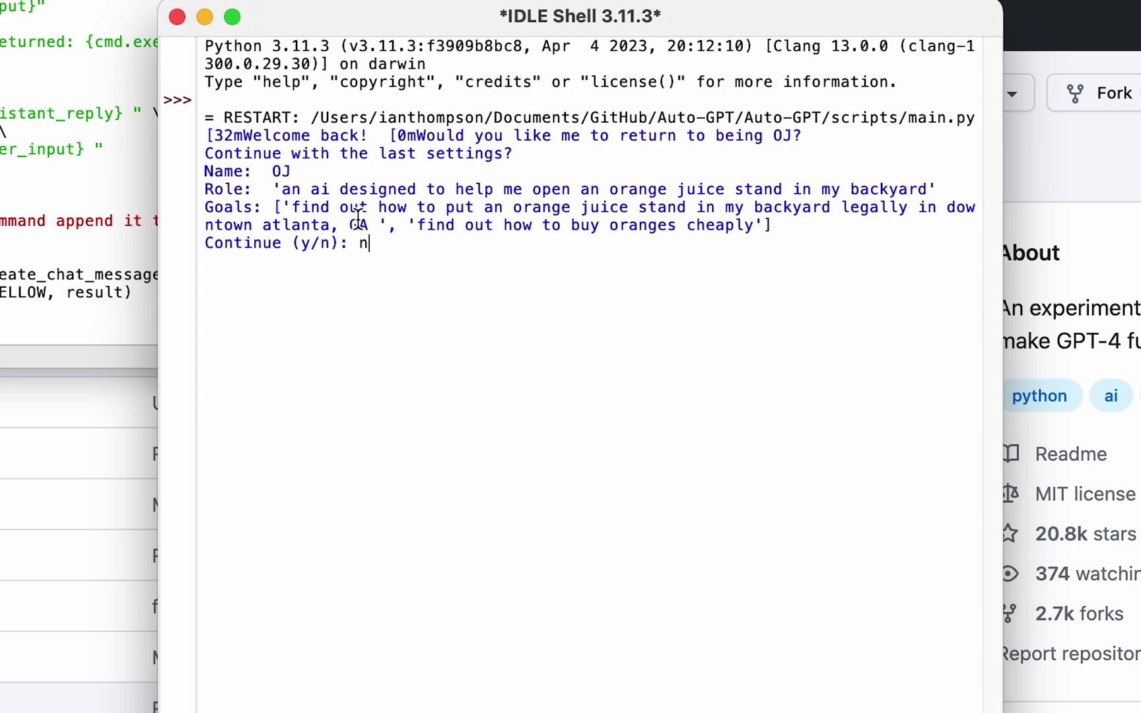
- In the IDLE Shell, decline Auto-GPT's last settings and define an AI named "Youtube viewer" with the role "Helping me get more views"
{"action": "key", "text": "Return"}
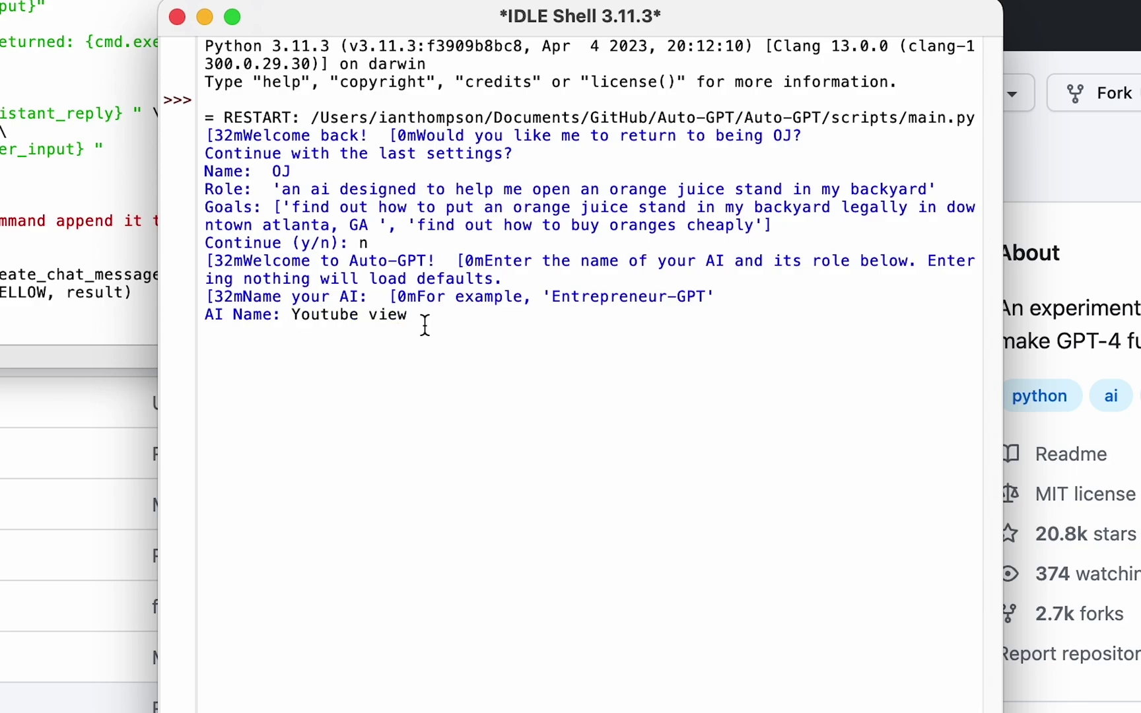
{"action": "type", "text": "Youtube viewer"}
{"action": "key", "text": "Return"}
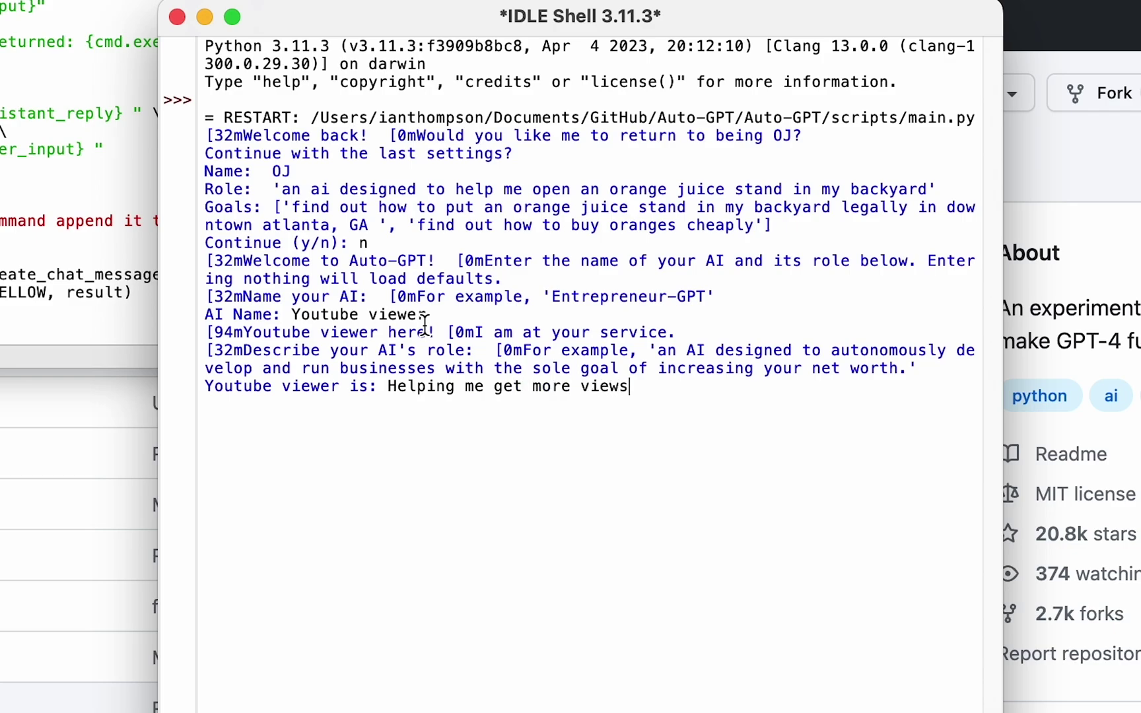
{"action": "key", "text": "Return"}
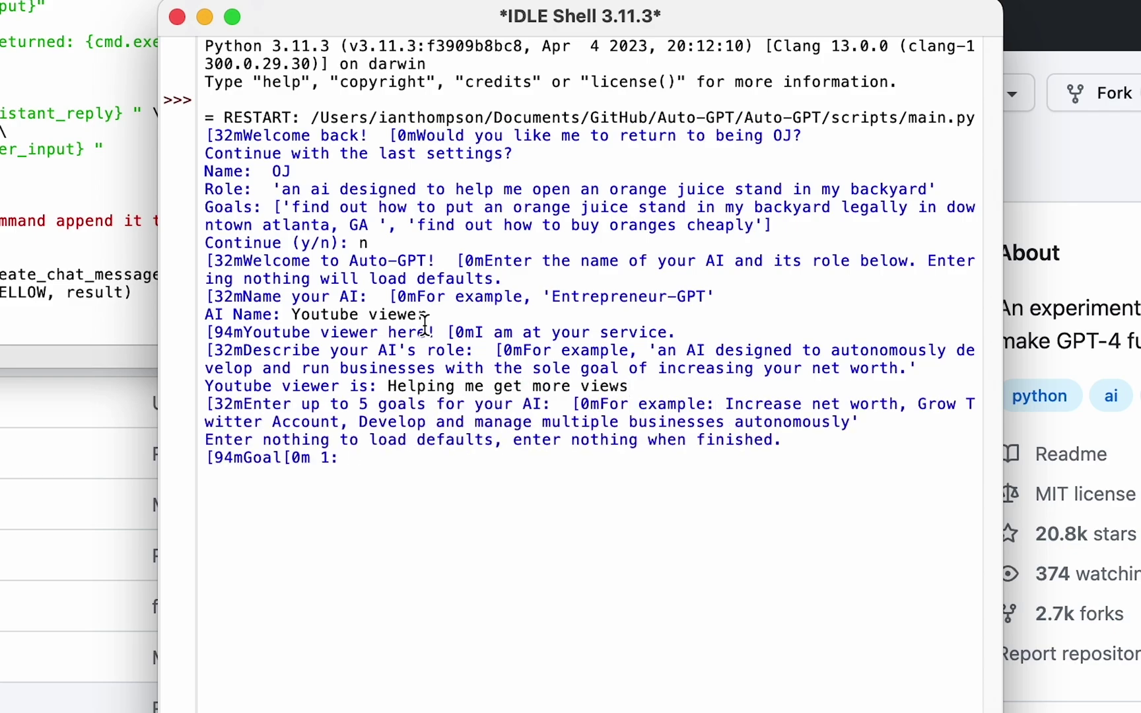
- Enter "Like", "Comment" and "Subscribe" as the AI's first three goals
{"action": "type", "text": "Like"}
{"action": "key", "text": "Return"}
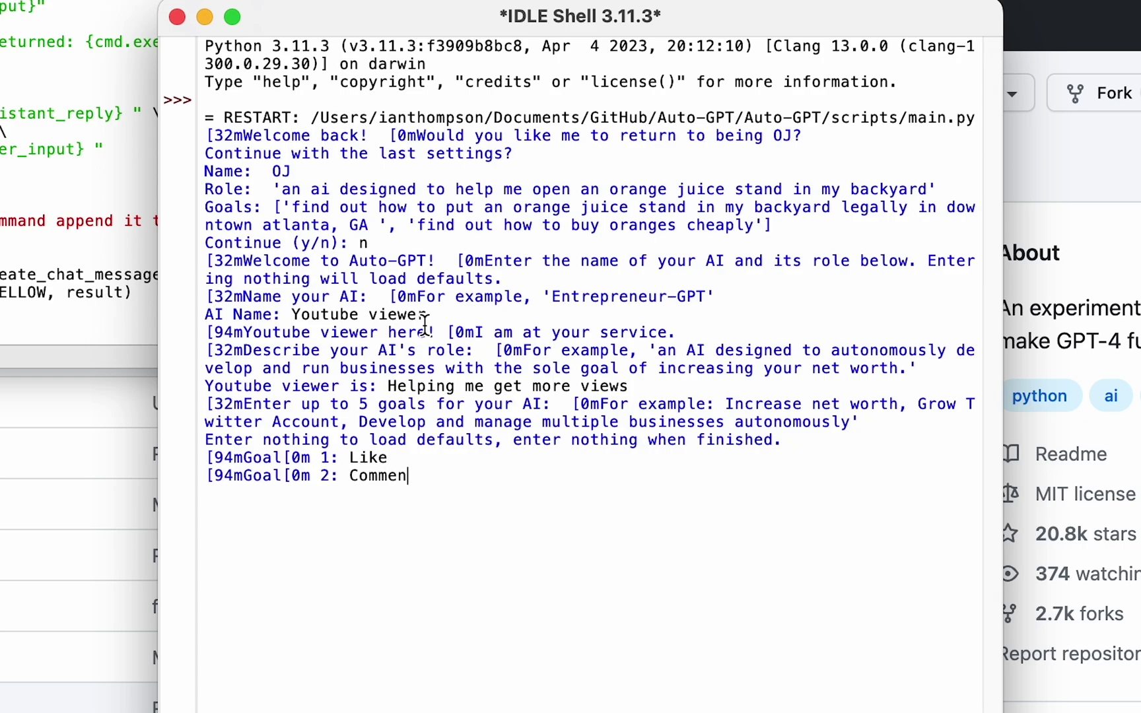
{"action": "key", "text": "Return"}
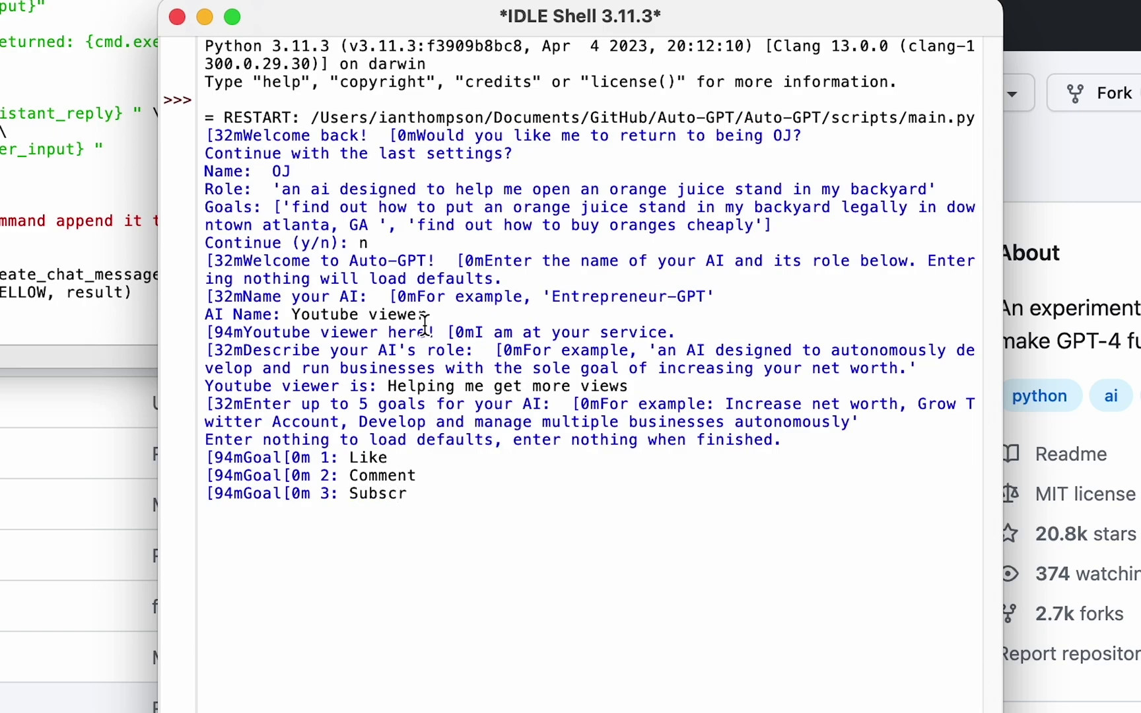
{"action": "key", "text": "Return"}
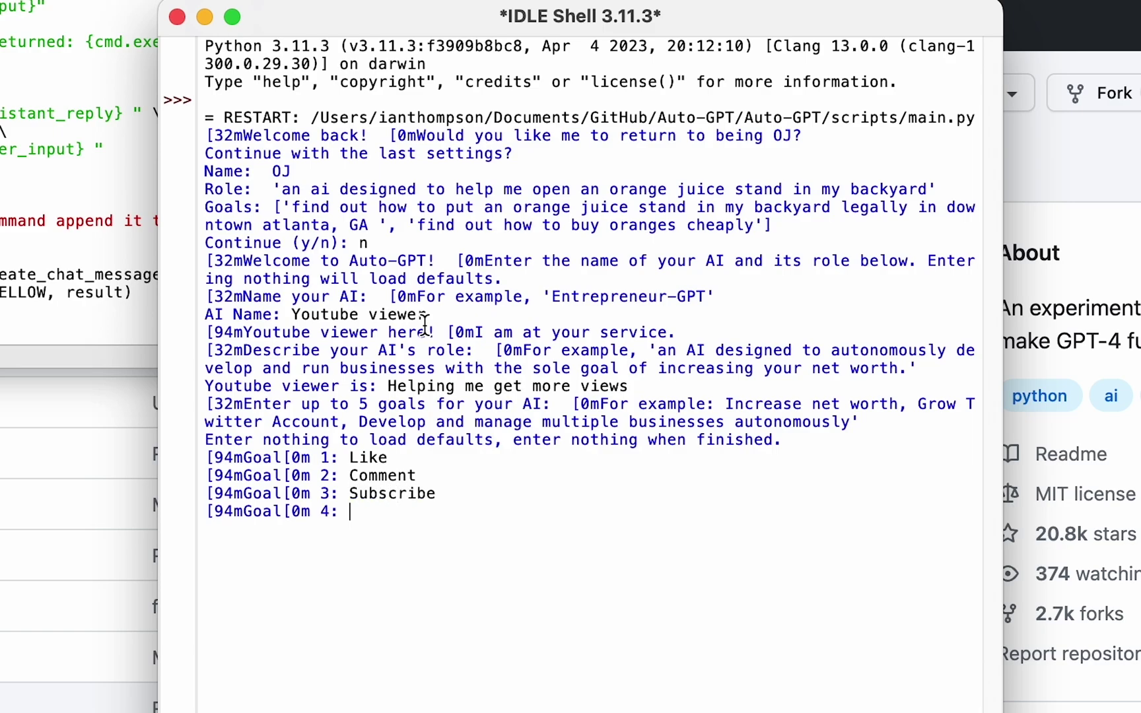